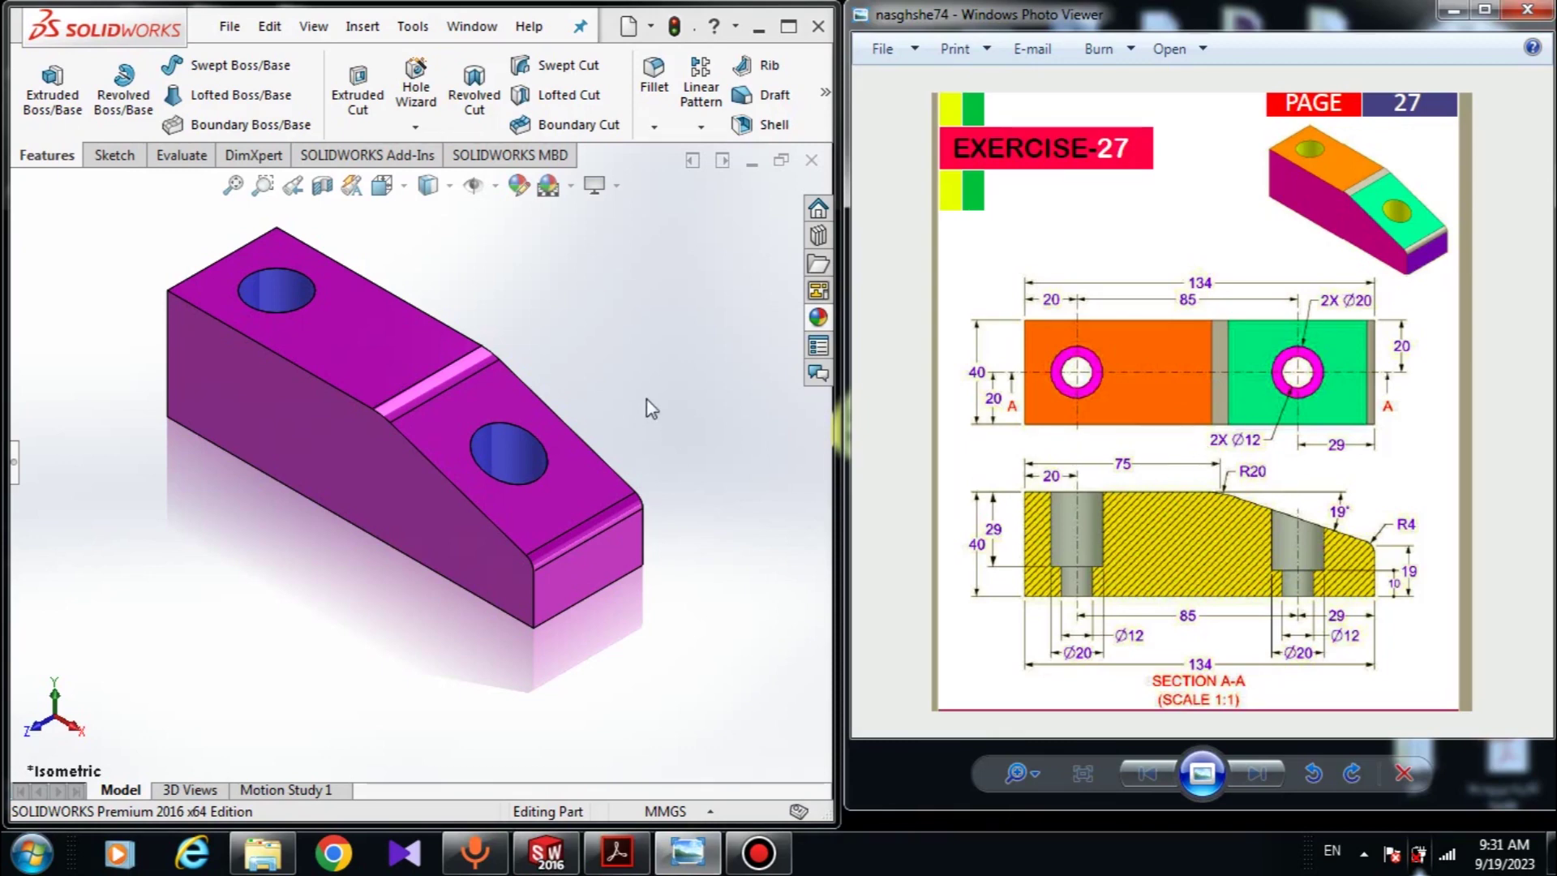
{"action": "left_click", "coordinate": [1459, 13]}
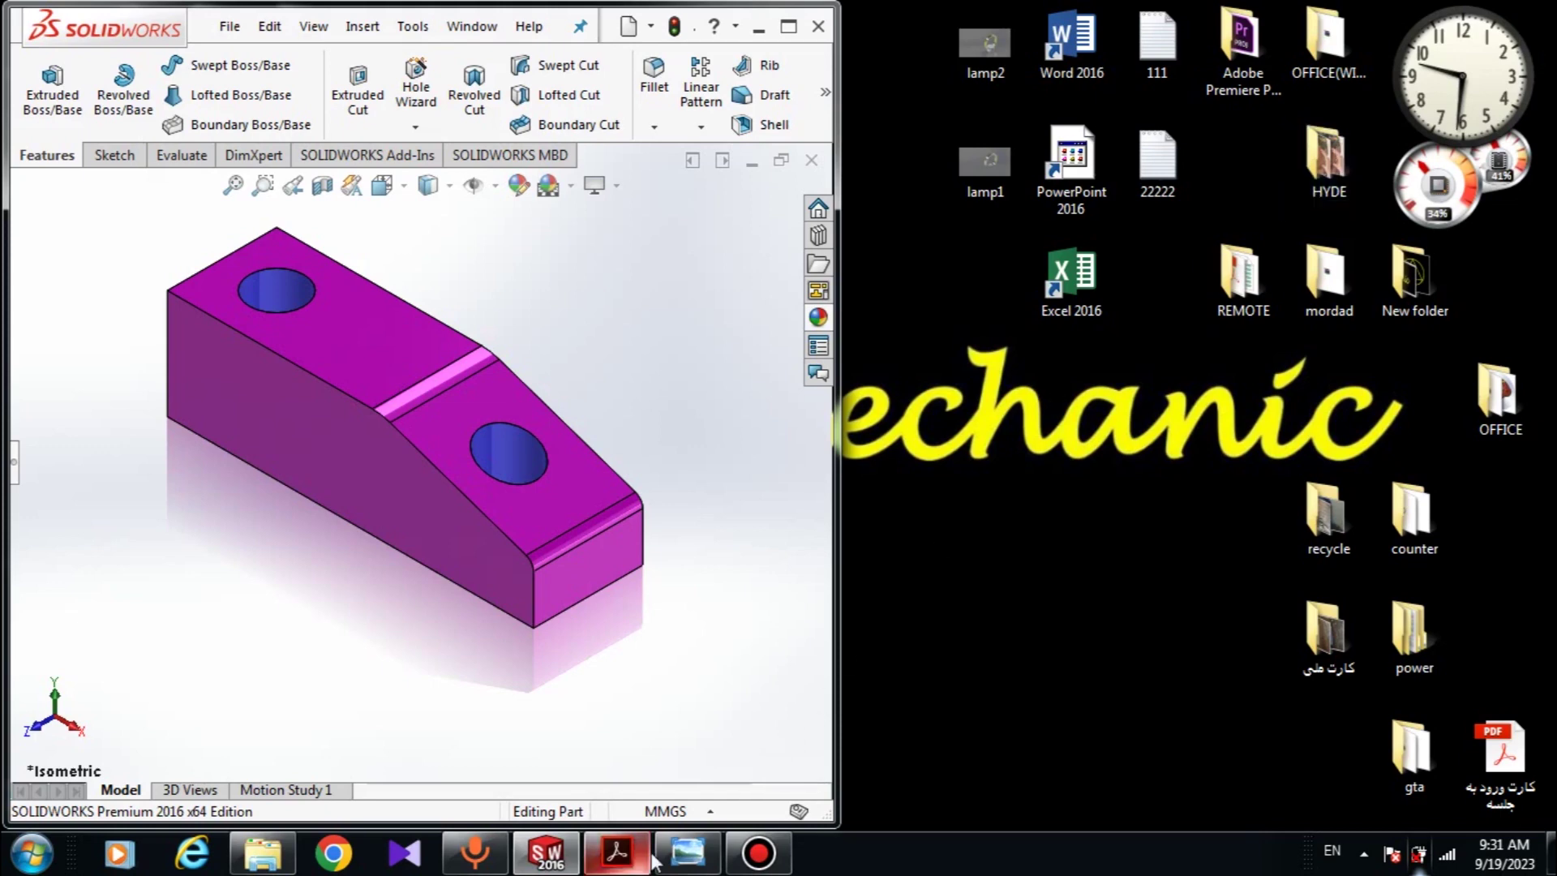
{"action": "mouse_move", "coordinate": [688, 853]}
{"action": "left_click", "coordinate": [749, 738]}
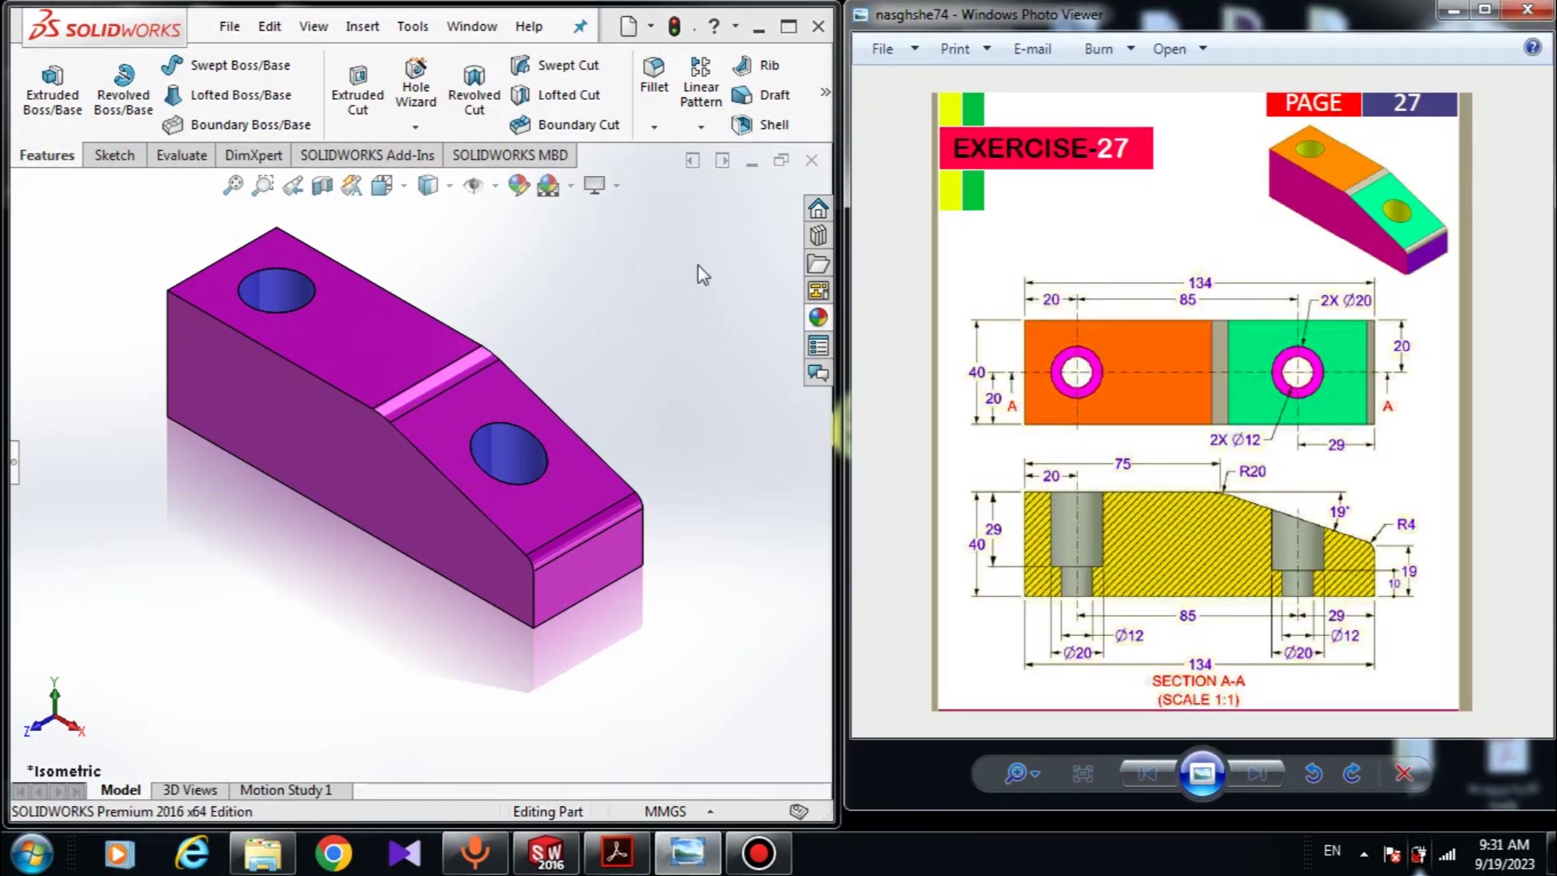
Close the finished part and create a new part document, dismissing the low disk space notification
{"action": "left_click", "coordinate": [811, 161]}
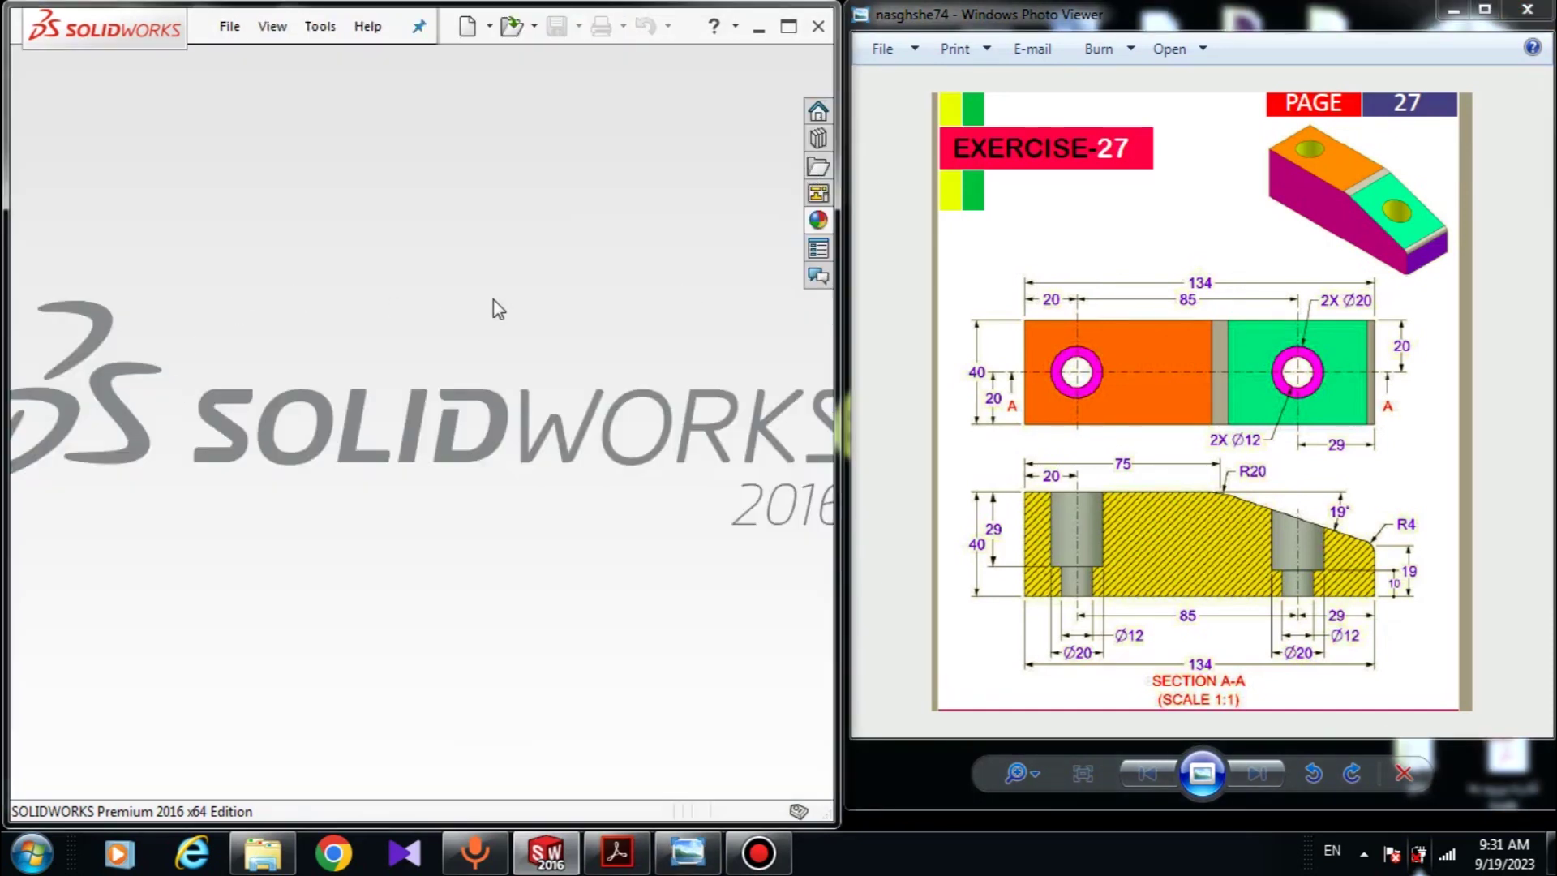
{"action": "left_click", "coordinate": [468, 26]}
{"action": "left_click", "coordinate": [827, 609]}
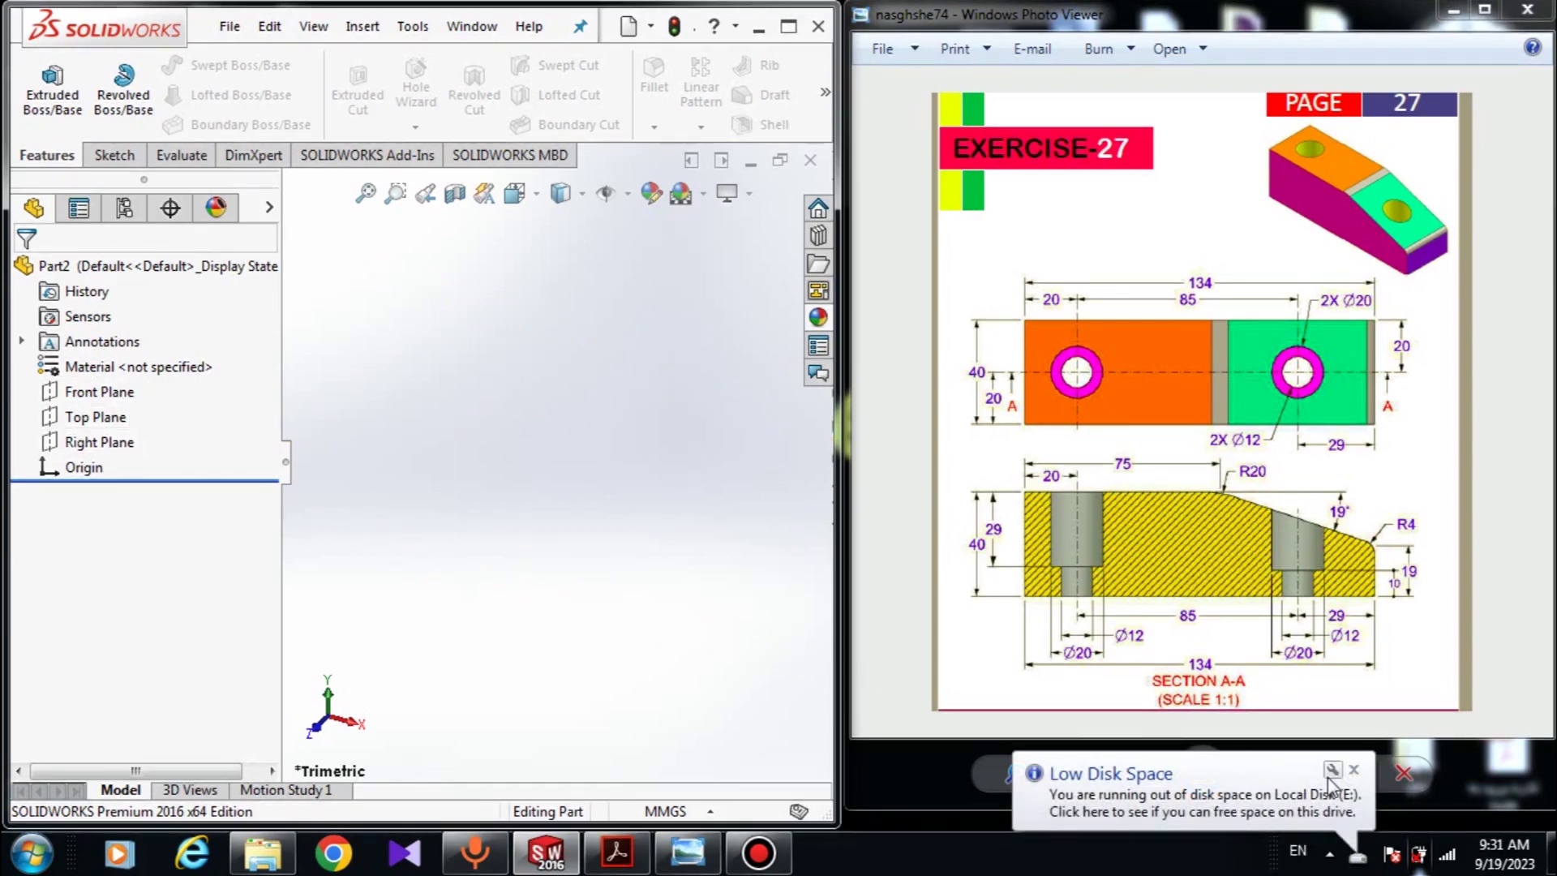
{"action": "left_click", "coordinate": [1353, 769]}
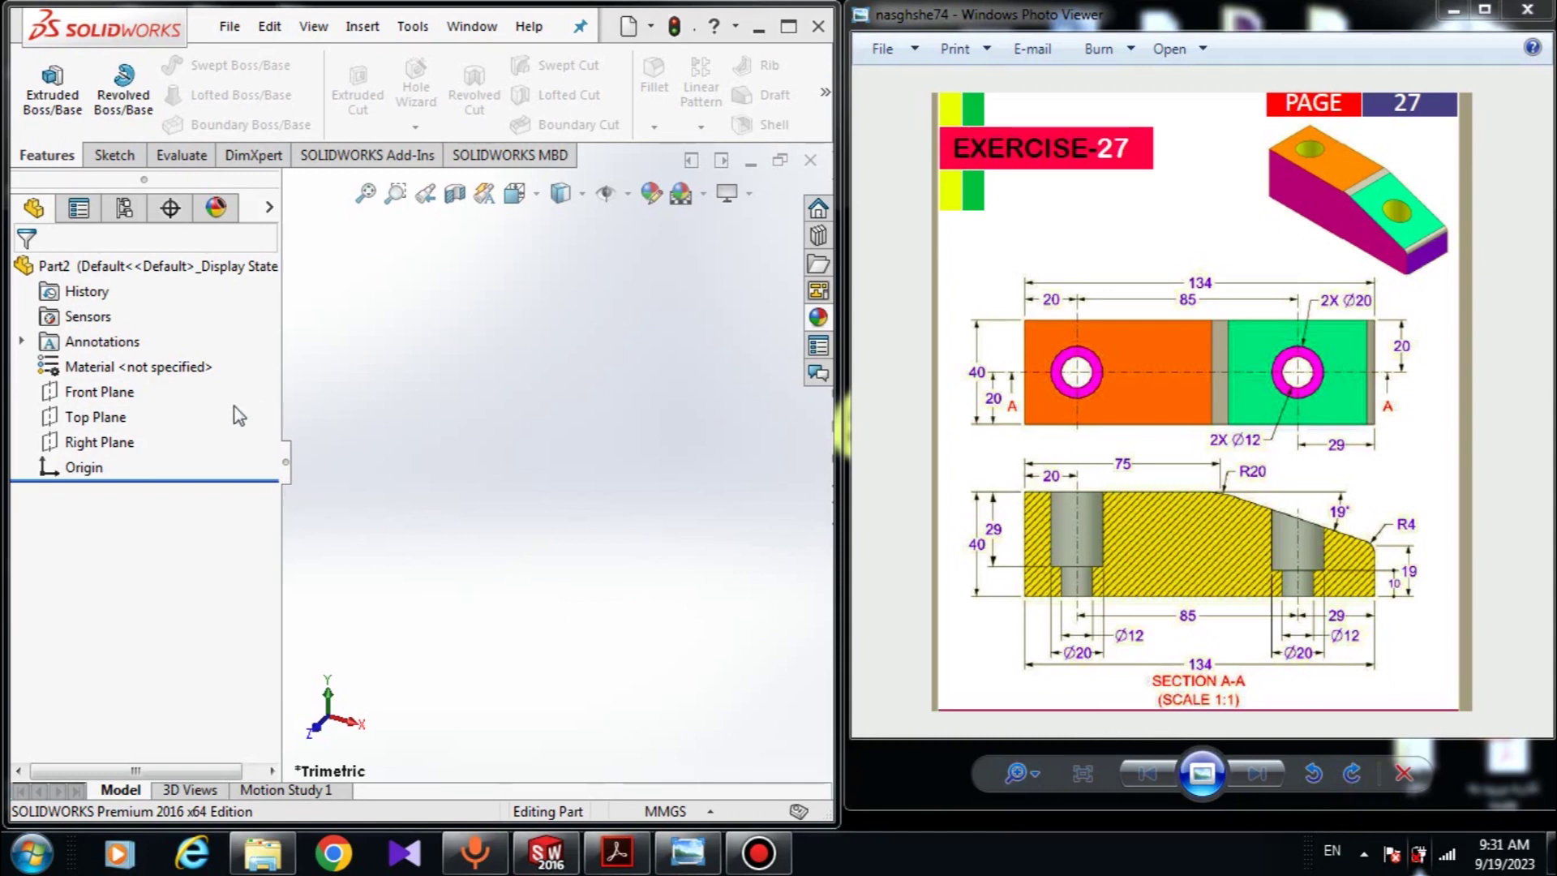
Start a sketch on the Front Plane
{"action": "left_click", "coordinate": [114, 395]}
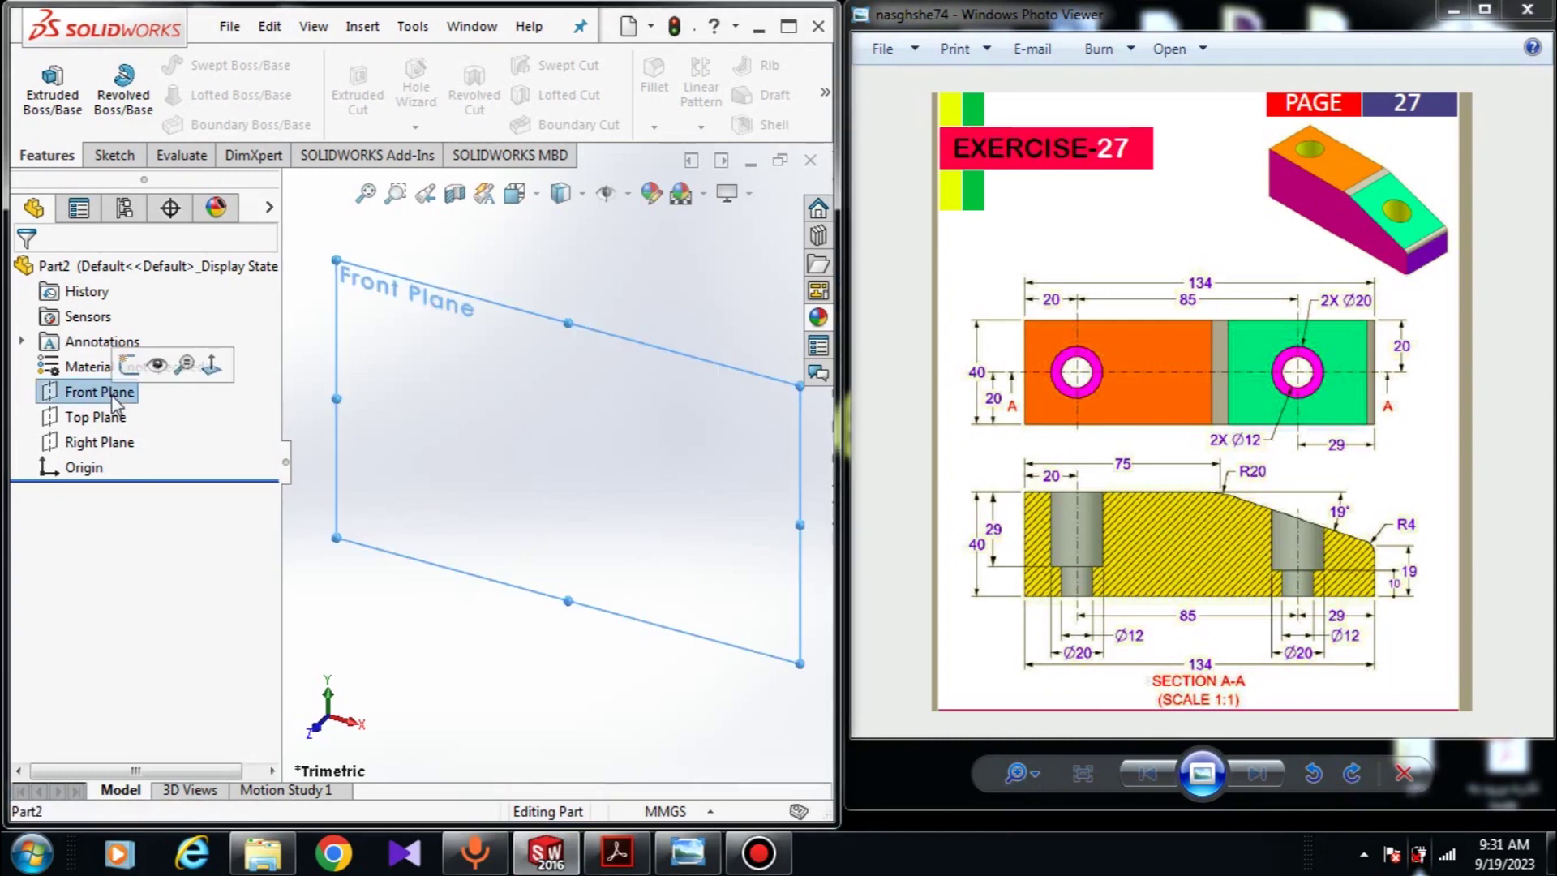
{"action": "left_click", "coordinate": [129, 366]}
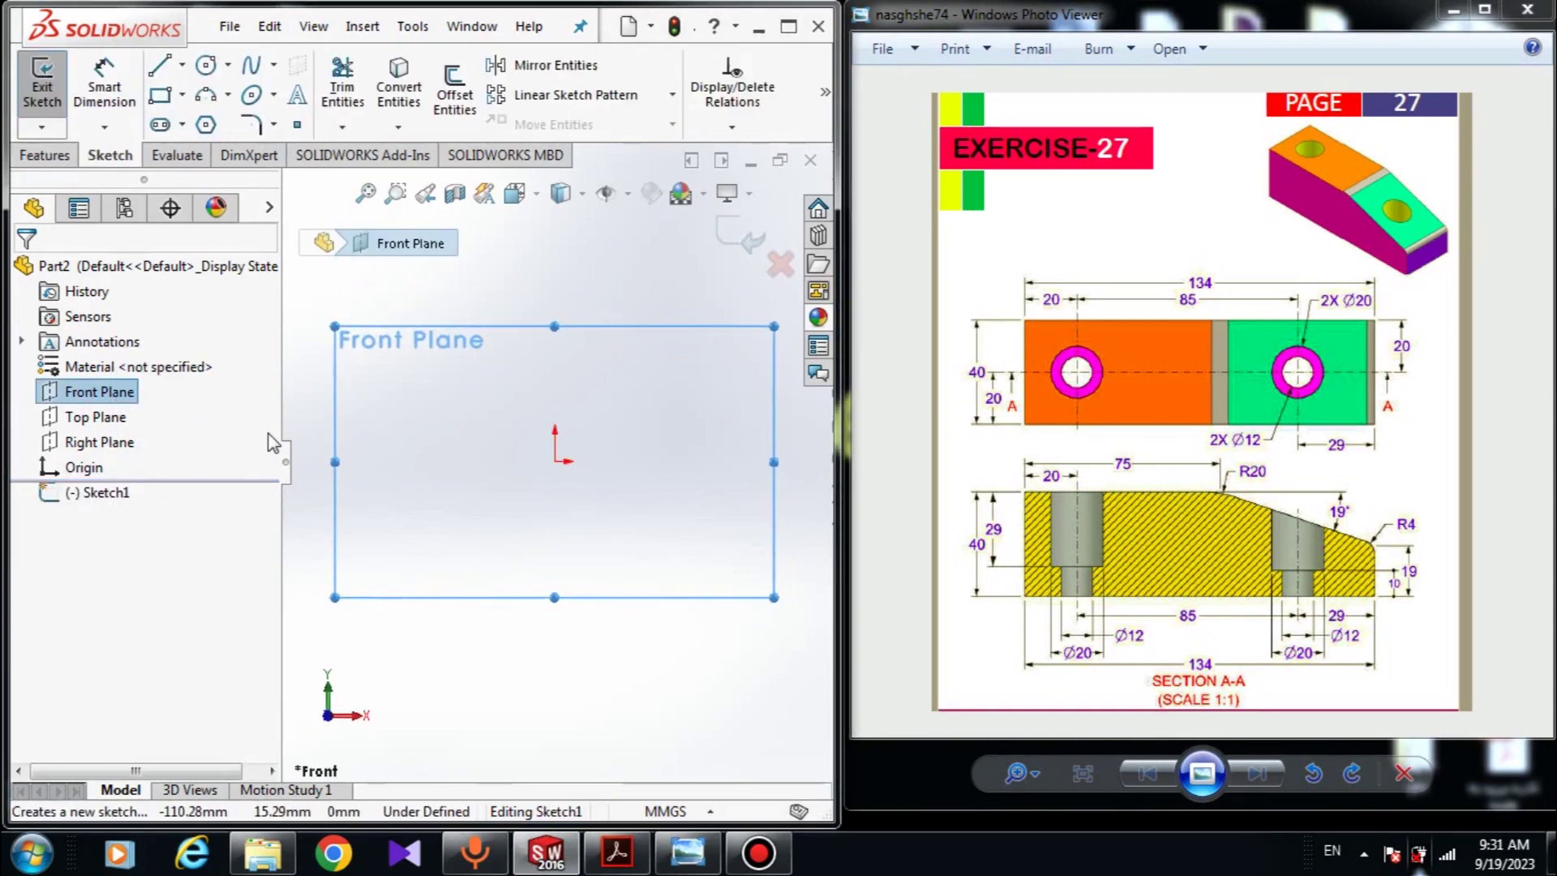
{"action": "left_click", "coordinate": [441, 486]}
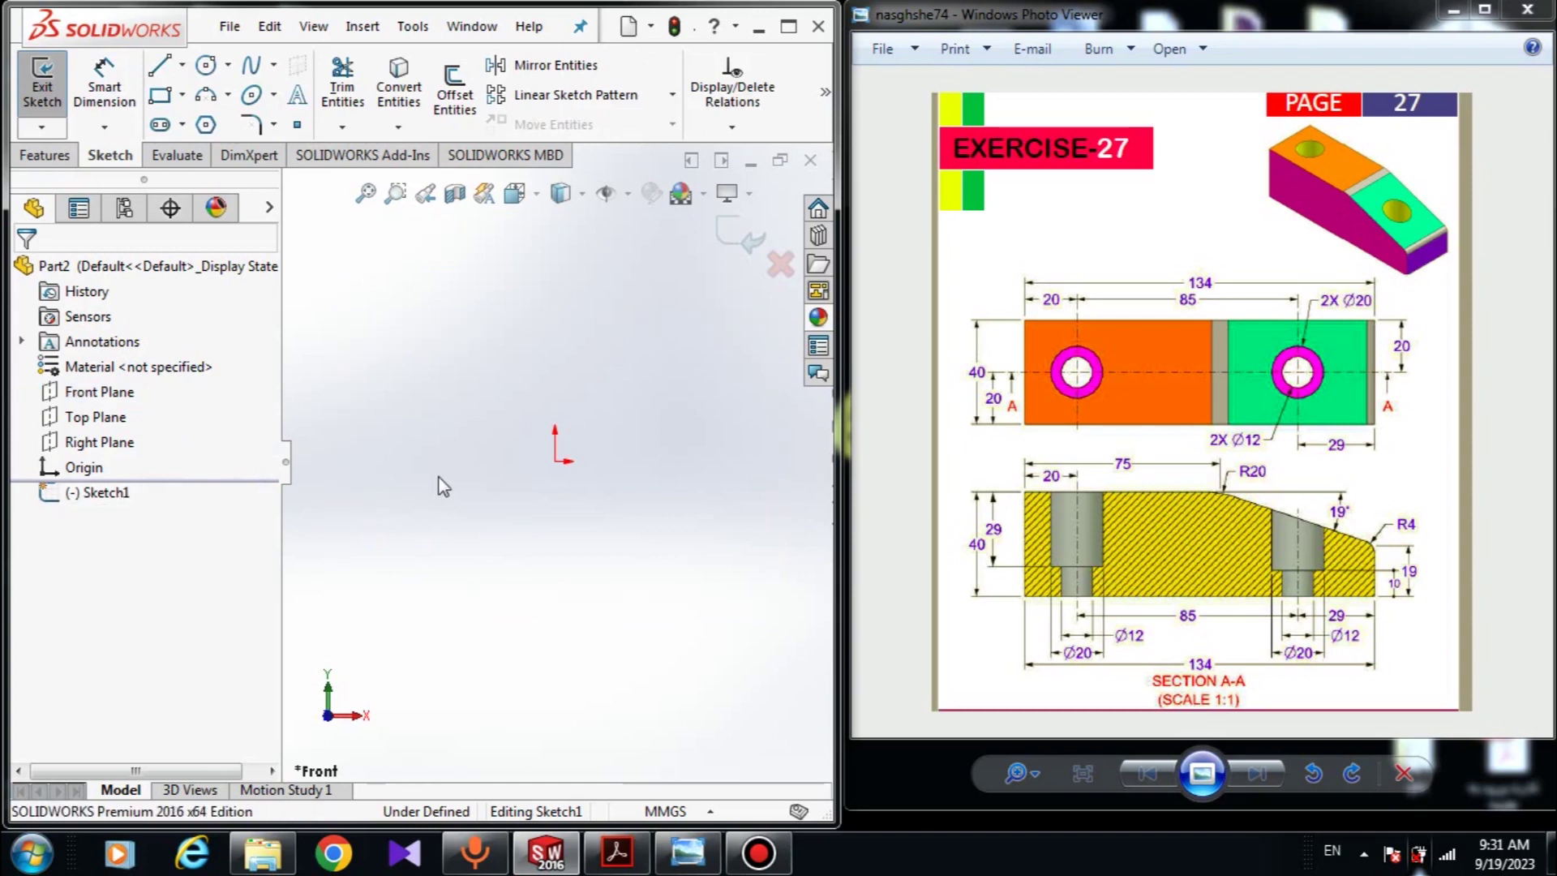
Sketch a vertical line about 58 mm up from the origin, a horizontal line about 63 mm long and a tangent arc curving downward
{"action": "left_click", "coordinate": [159, 66]}
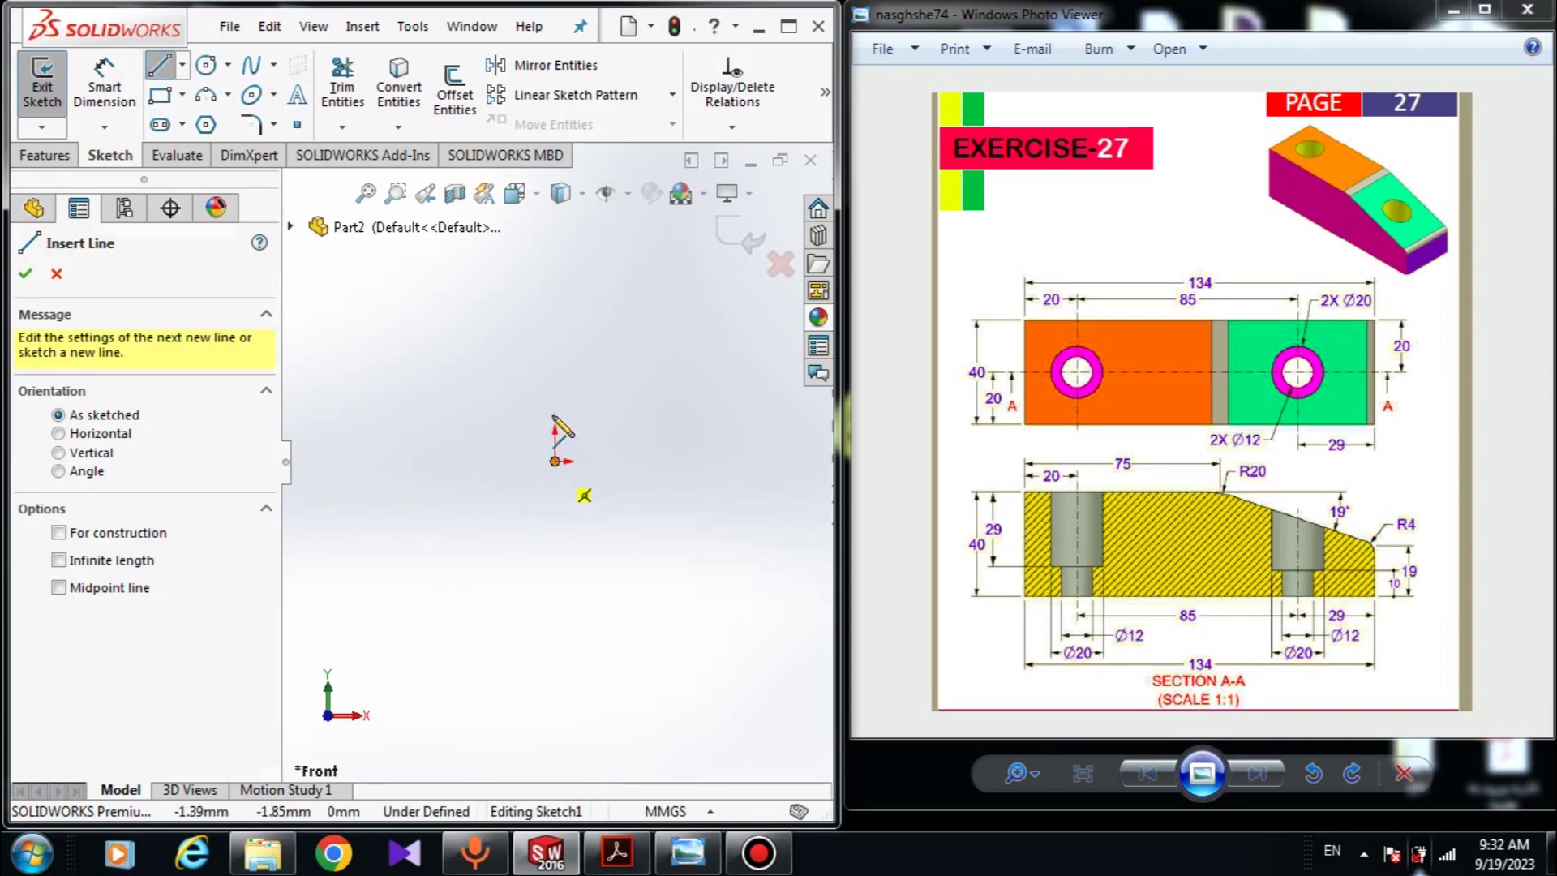
{"action": "left_click", "coordinate": [555, 461]}
{"action": "left_click", "coordinate": [554, 318]}
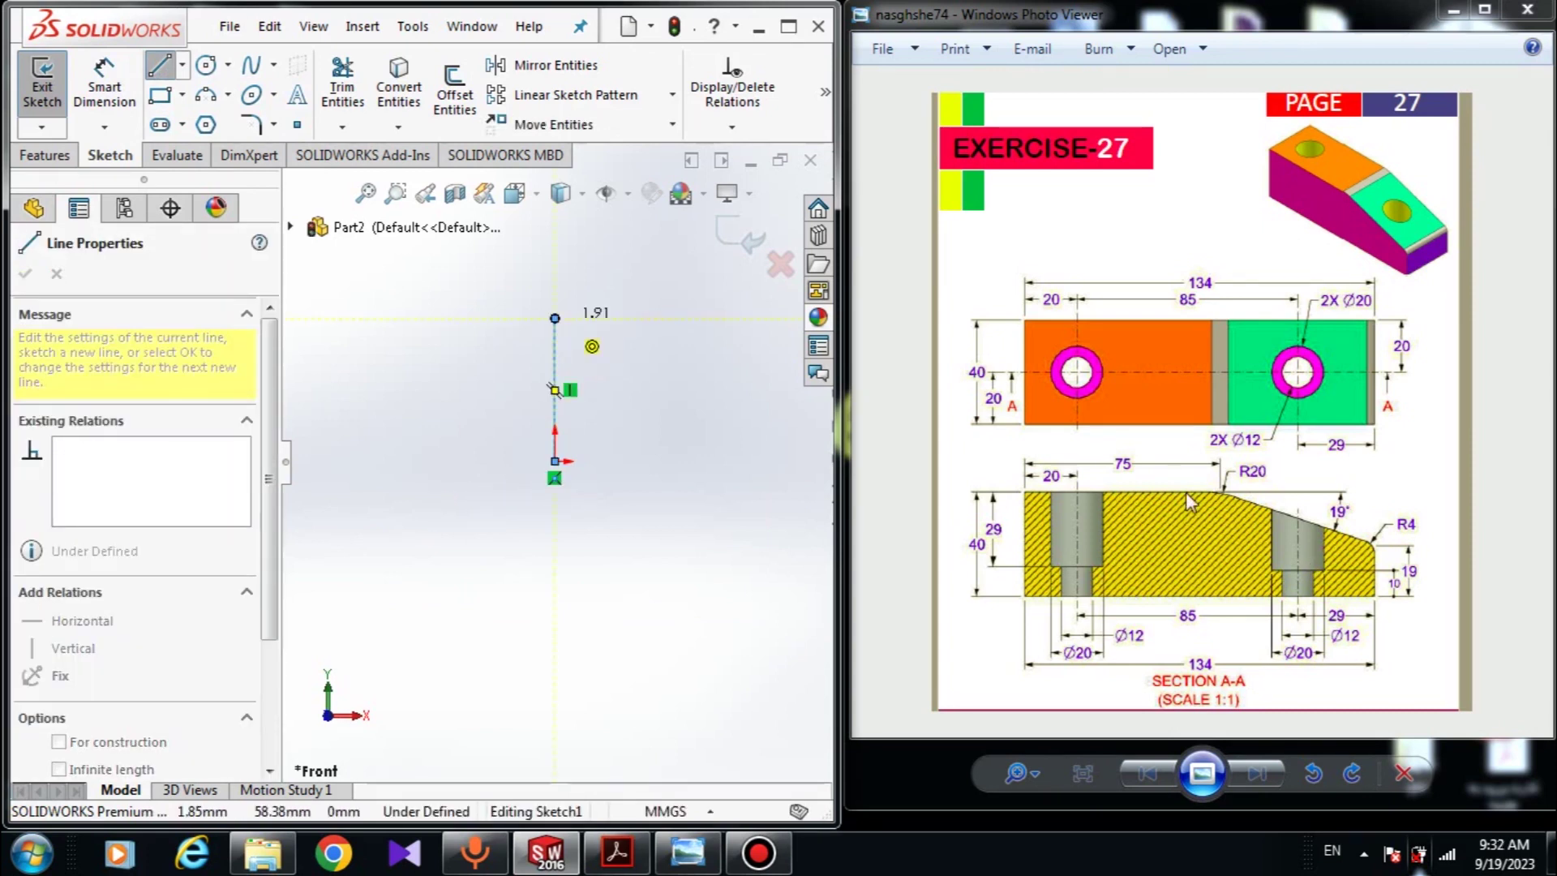
{"action": "left_click", "coordinate": [711, 318]}
{"action": "scroll", "coordinate": [712, 320], "scroll_direction": "up", "scroll_amount": 3}
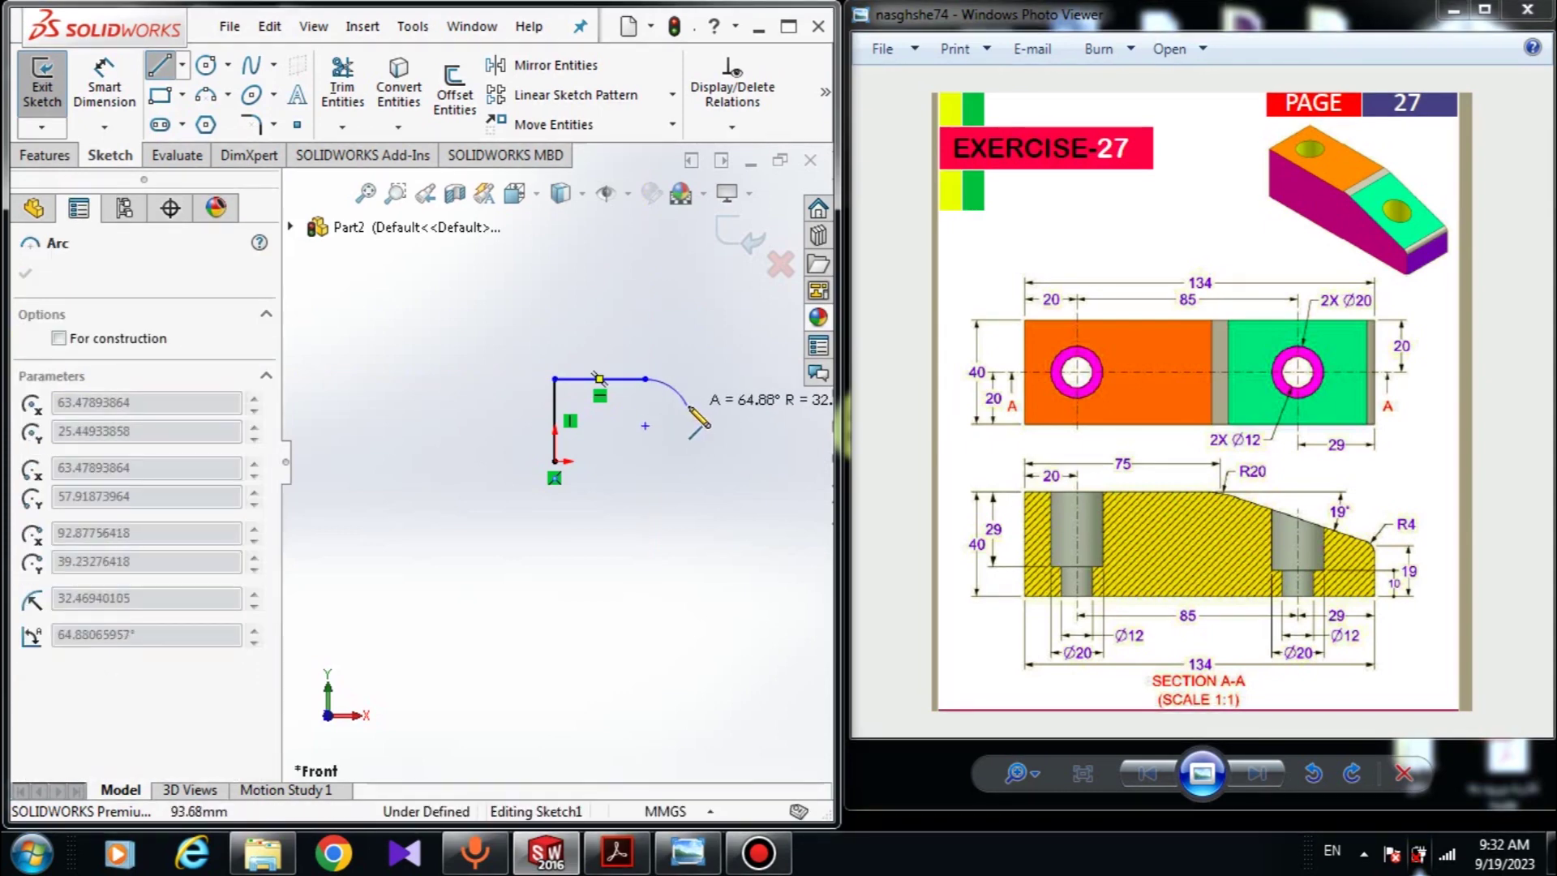
{"action": "left_click", "coordinate": [674, 392]}
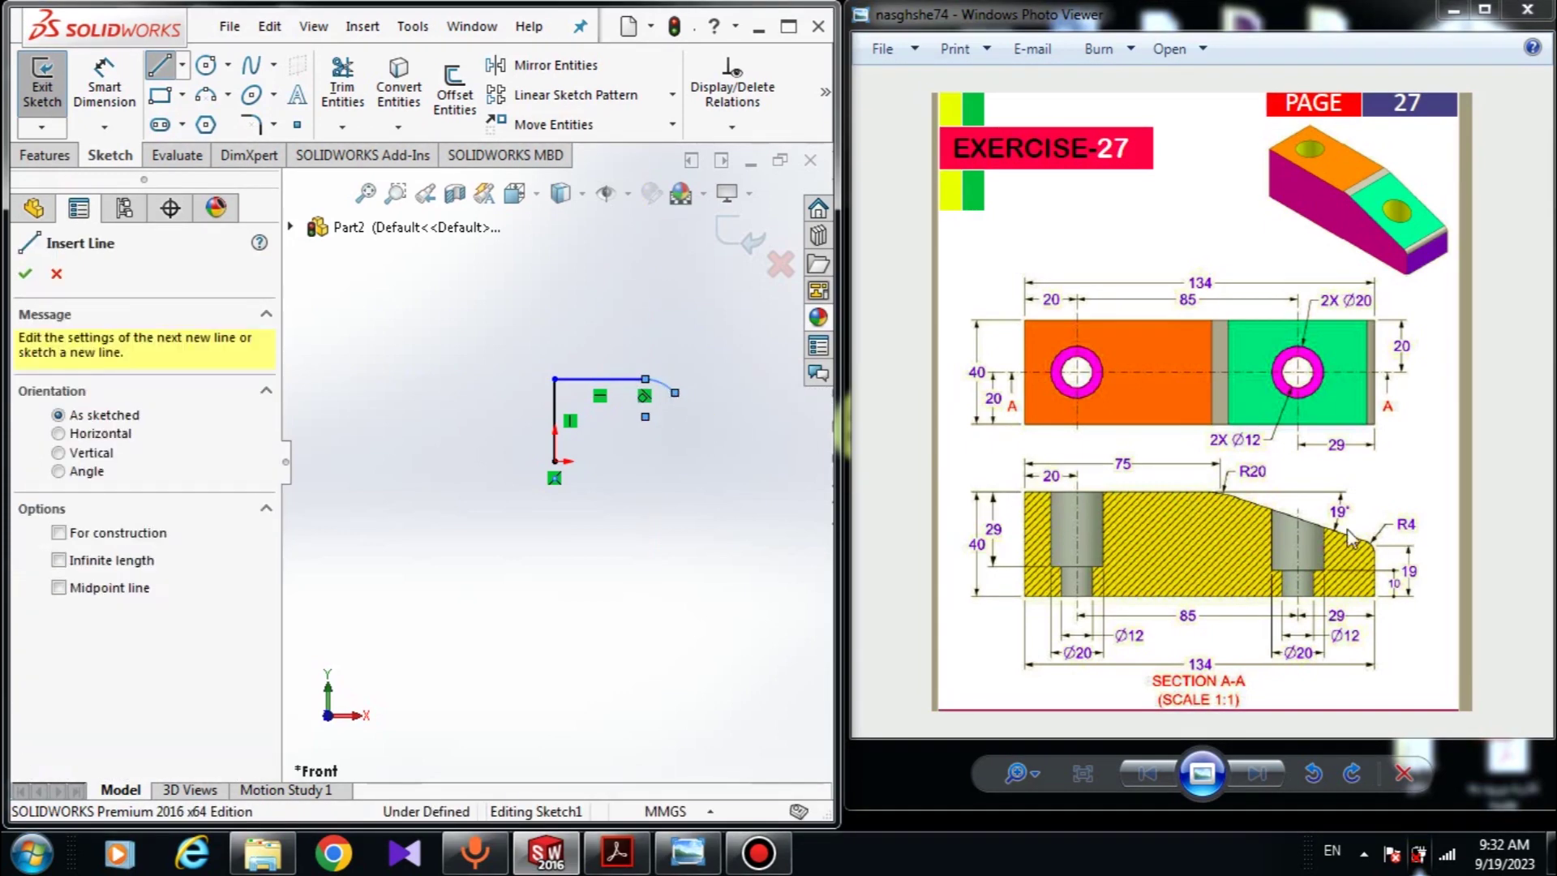
Continue the outline with a downward-sloping line, a tangent arc, a short vertical line and a slanted line closing at the origin
{"action": "left_click", "coordinate": [769, 461]}
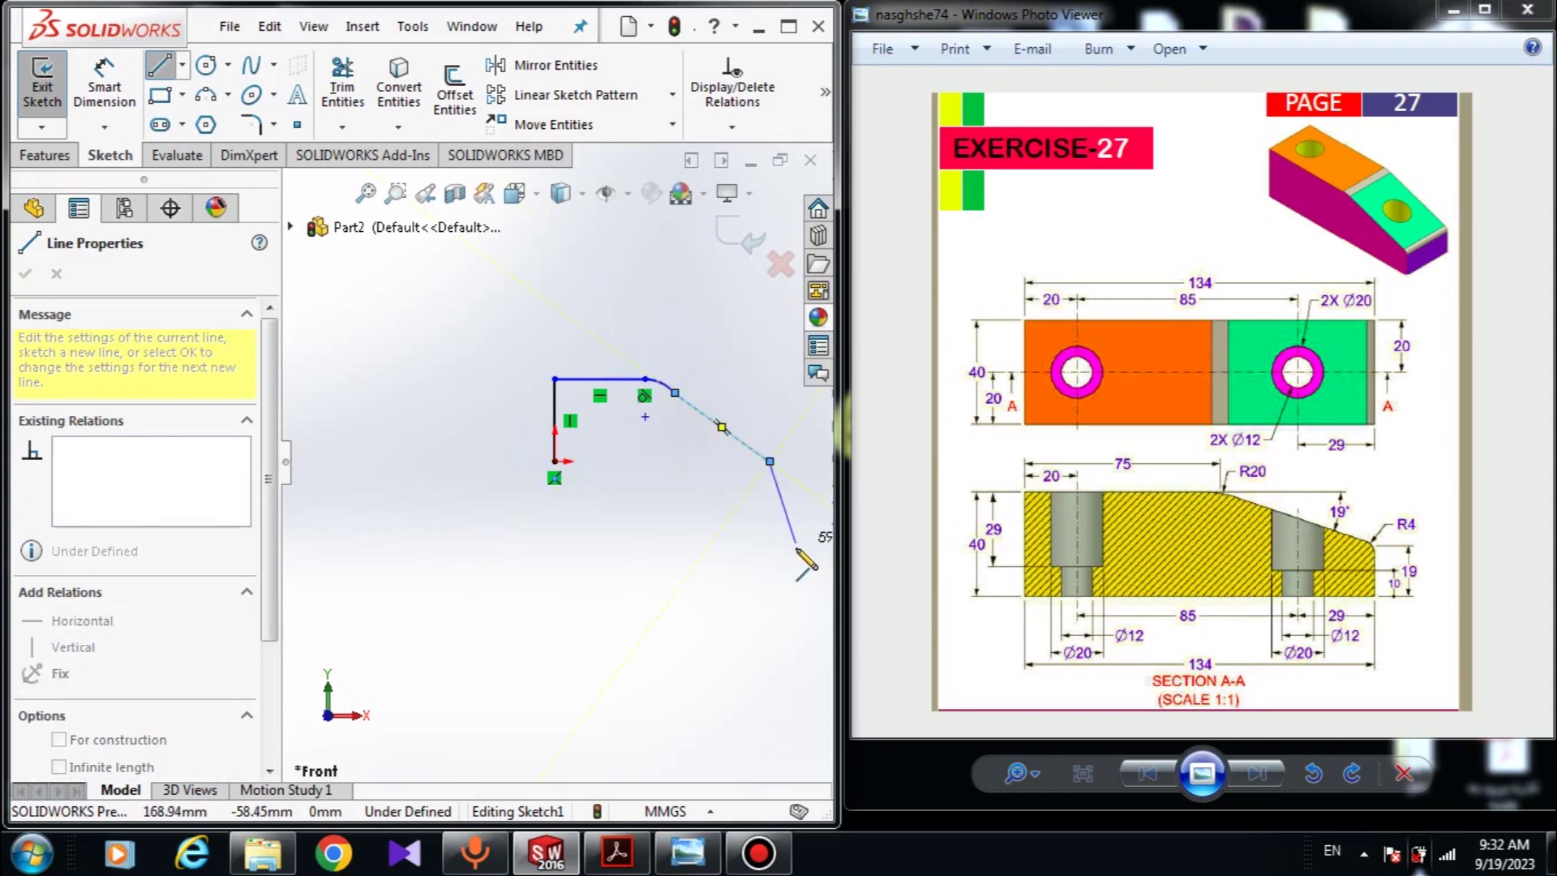
{"action": "left_click", "coordinate": [787, 497]}
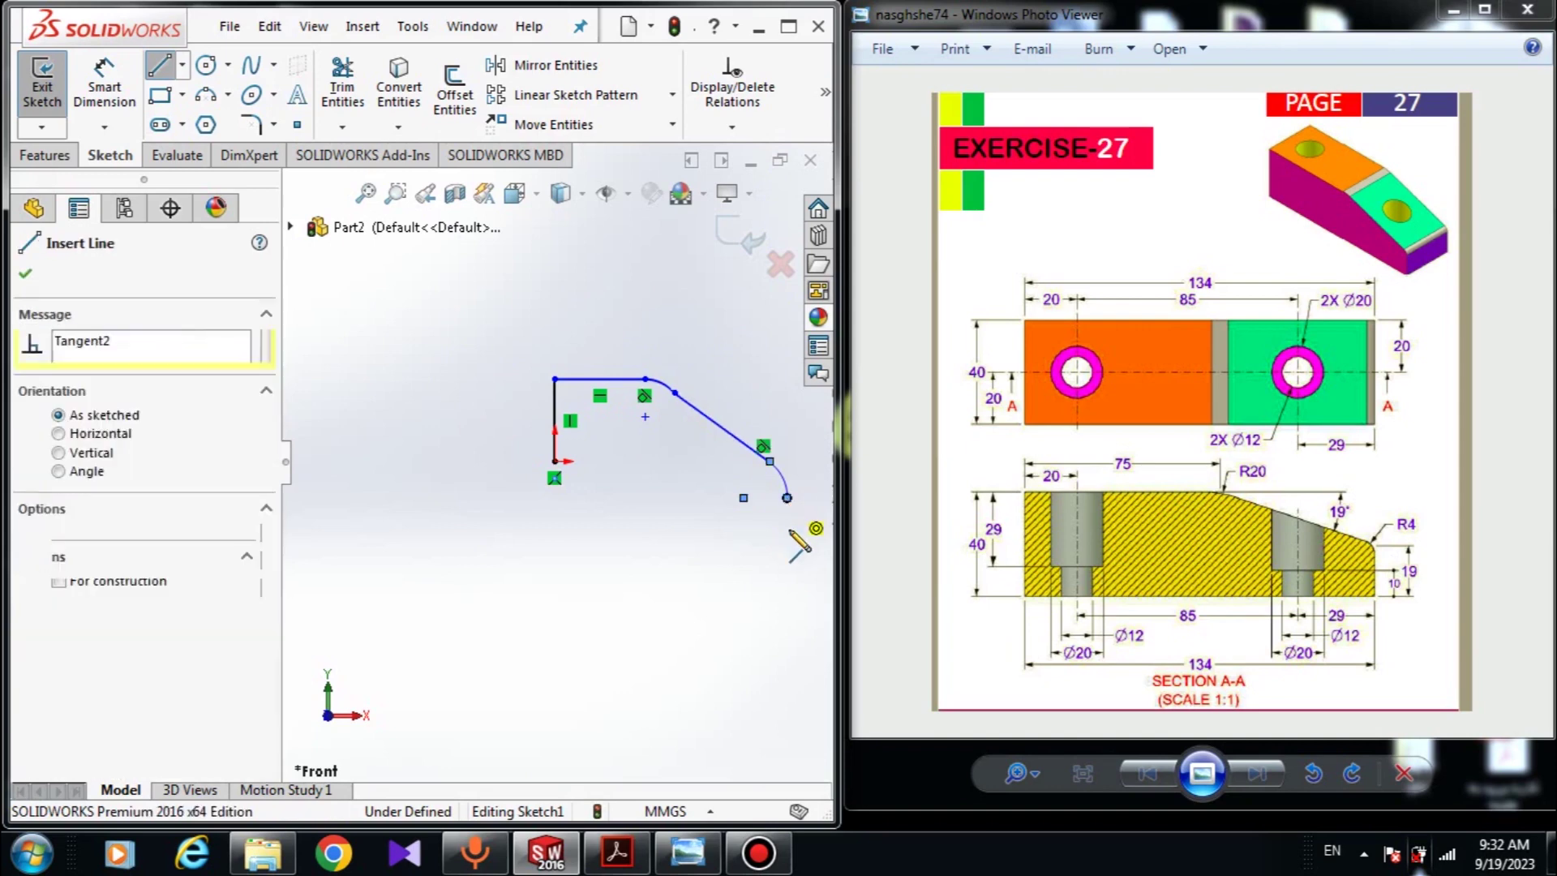
{"action": "left_click", "coordinate": [785, 552]}
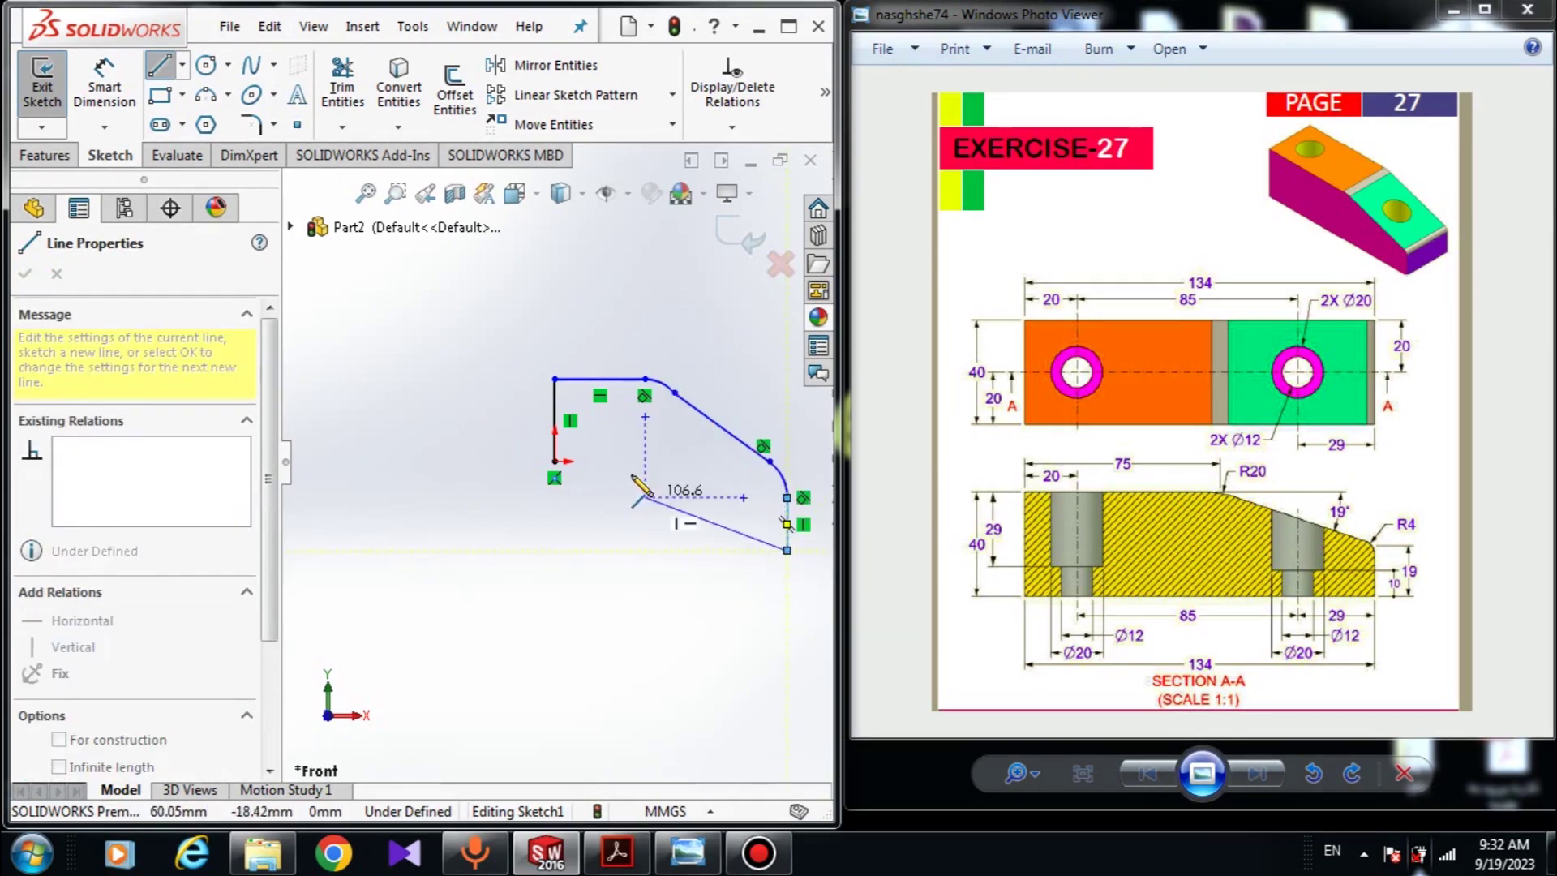
{"action": "left_click", "coordinate": [555, 460]}
{"action": "right_click", "coordinate": [421, 497]}
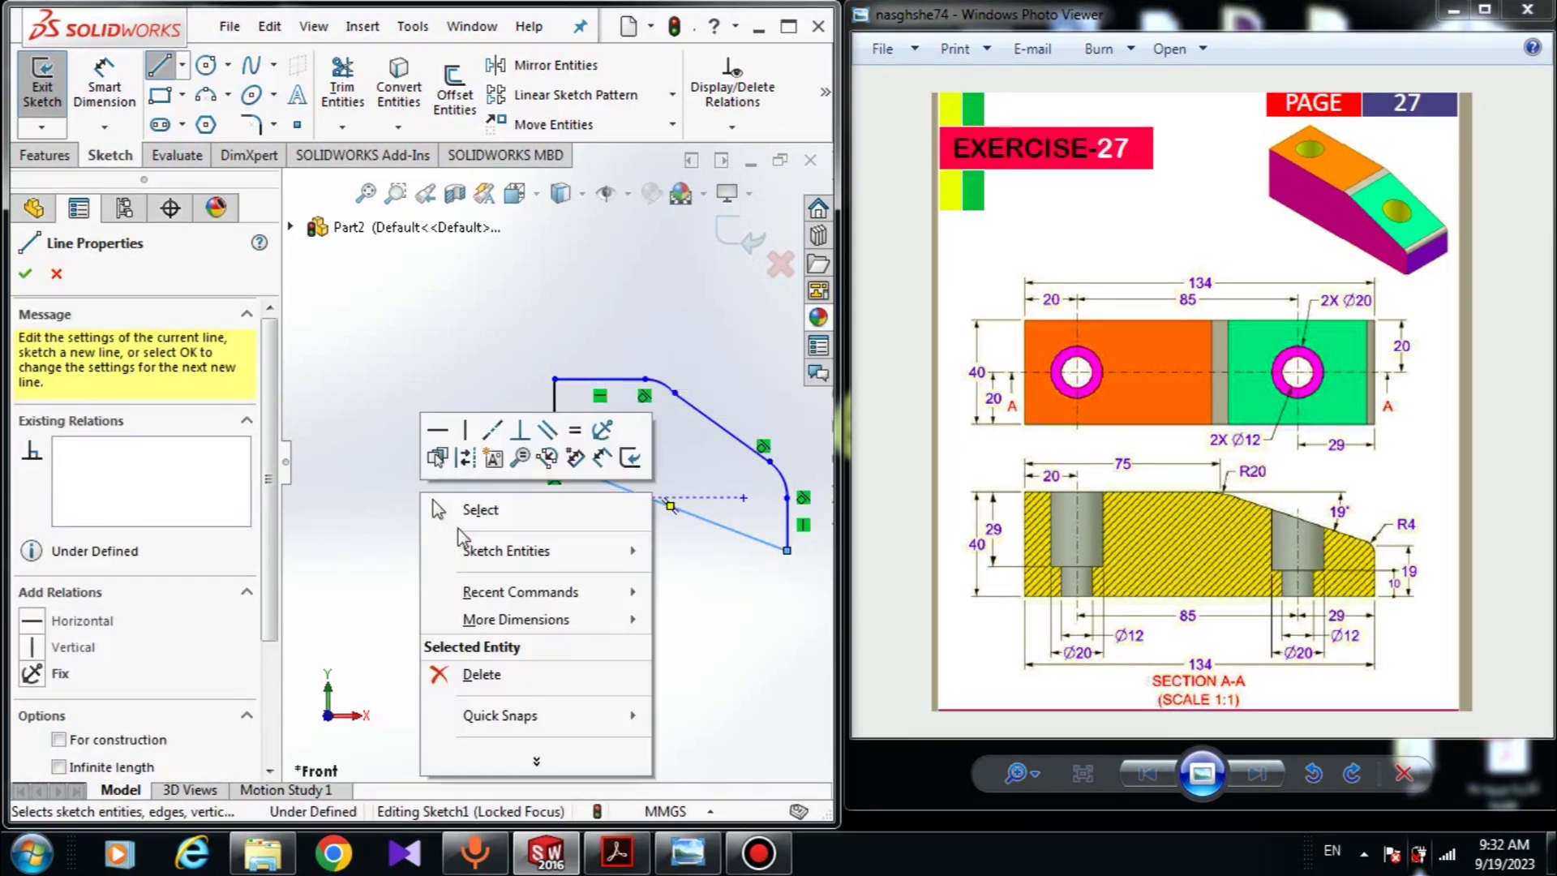
{"action": "left_click", "coordinate": [470, 508]}
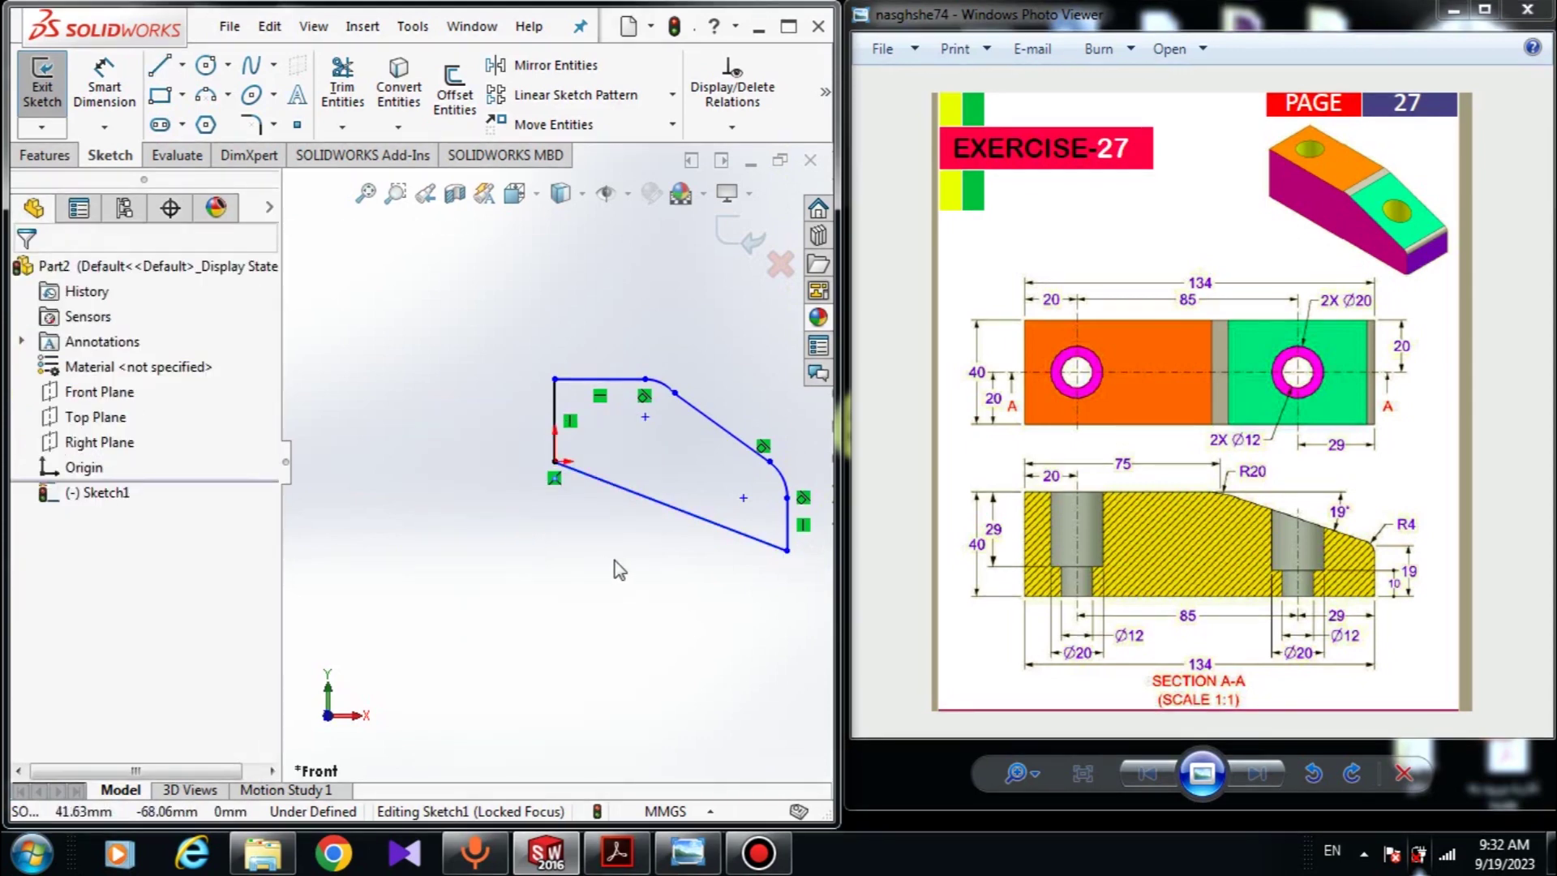
Add a Horizontal relation to the slanted closing line at the base of the profile
{"action": "left_click", "coordinate": [645, 504]}
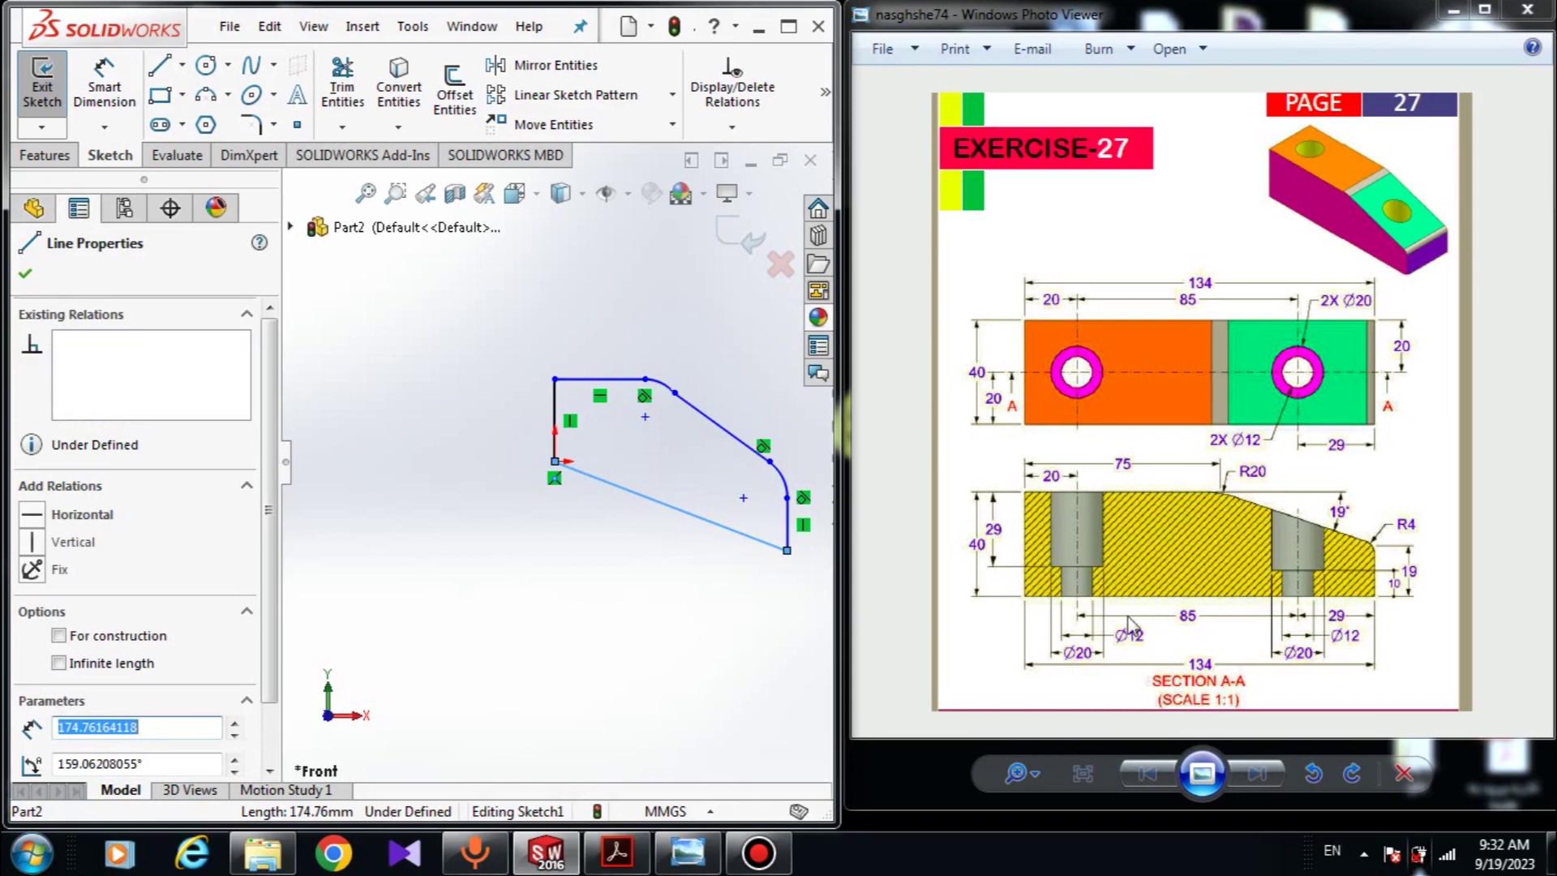
{"action": "left_click", "coordinate": [32, 516]}
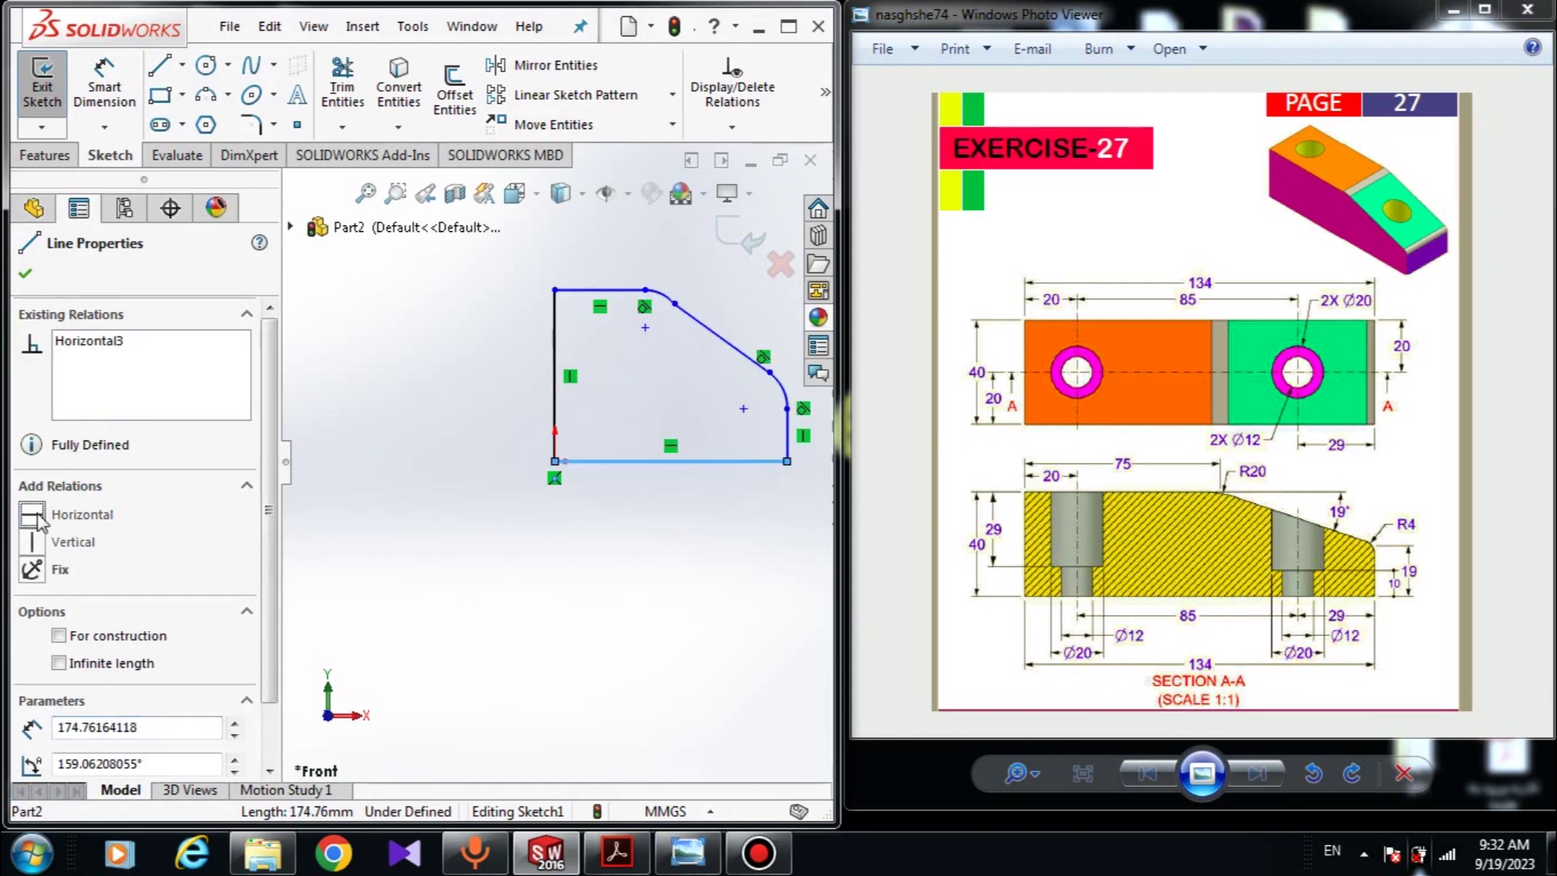
{"action": "left_click", "coordinate": [26, 274]}
Dimension the profile's bottom edge to 134 mm with Smart Dimension
{"action": "left_click", "coordinate": [103, 90]}
{"action": "left_click", "coordinate": [665, 461]}
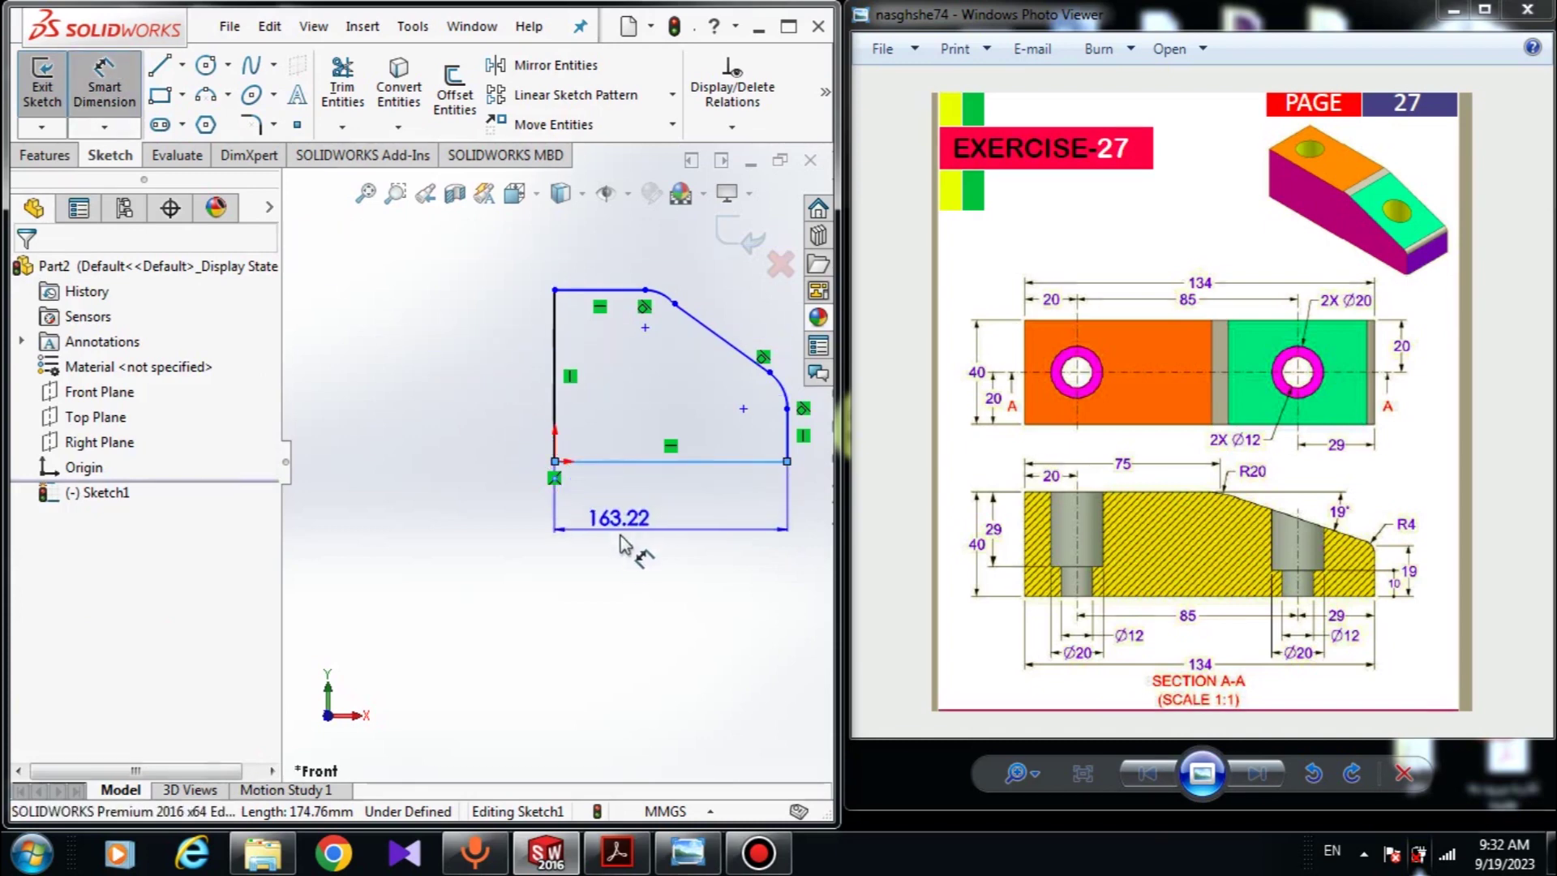
{"action": "left_click", "coordinate": [650, 583]}
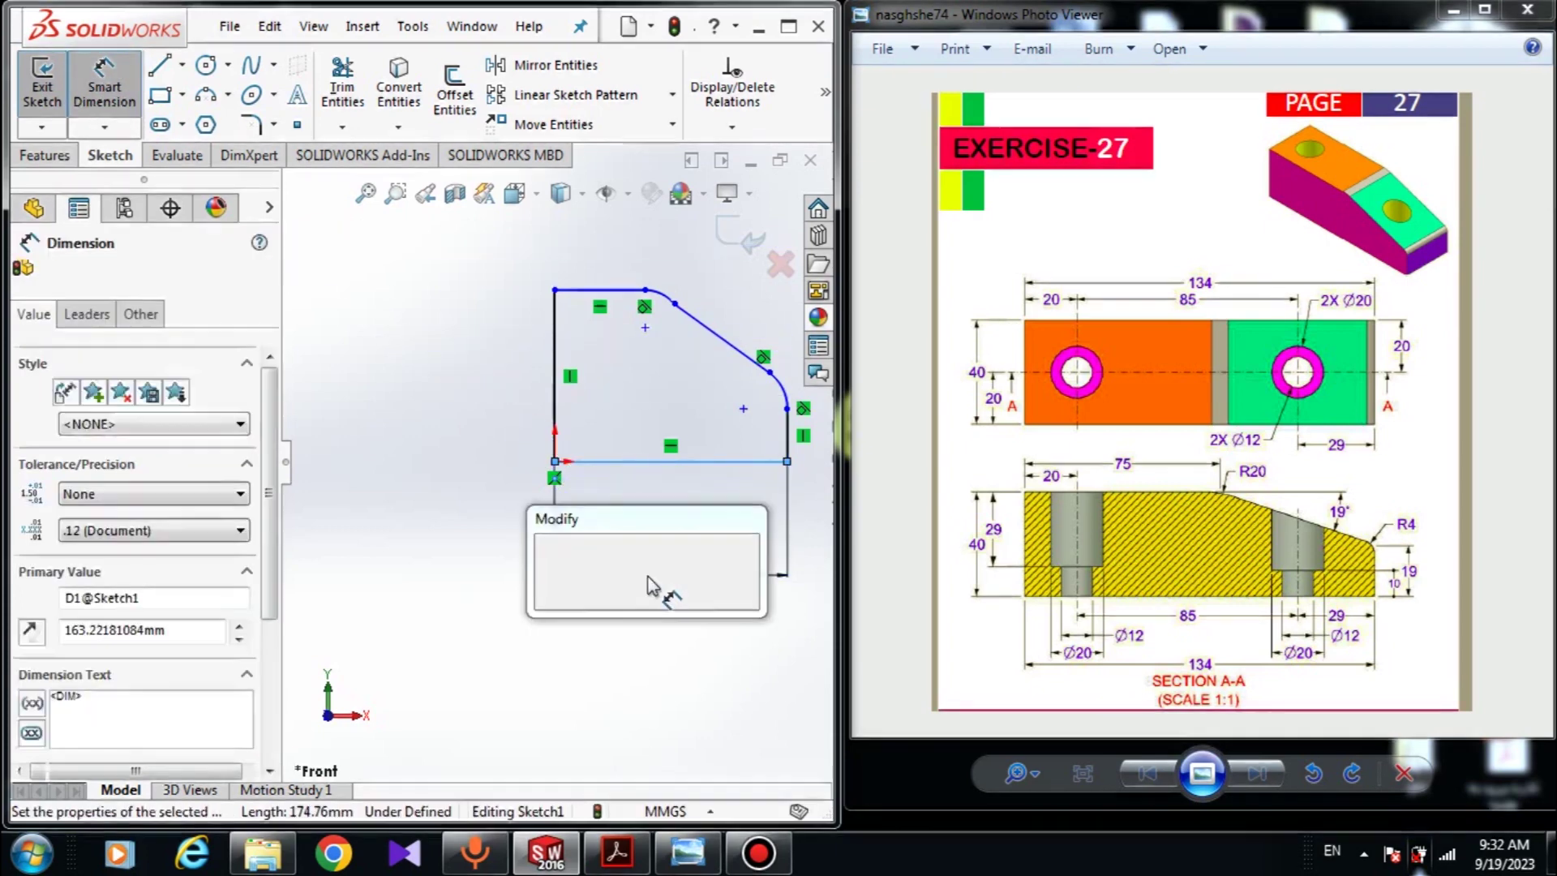
{"action": "type", "text": "134"}
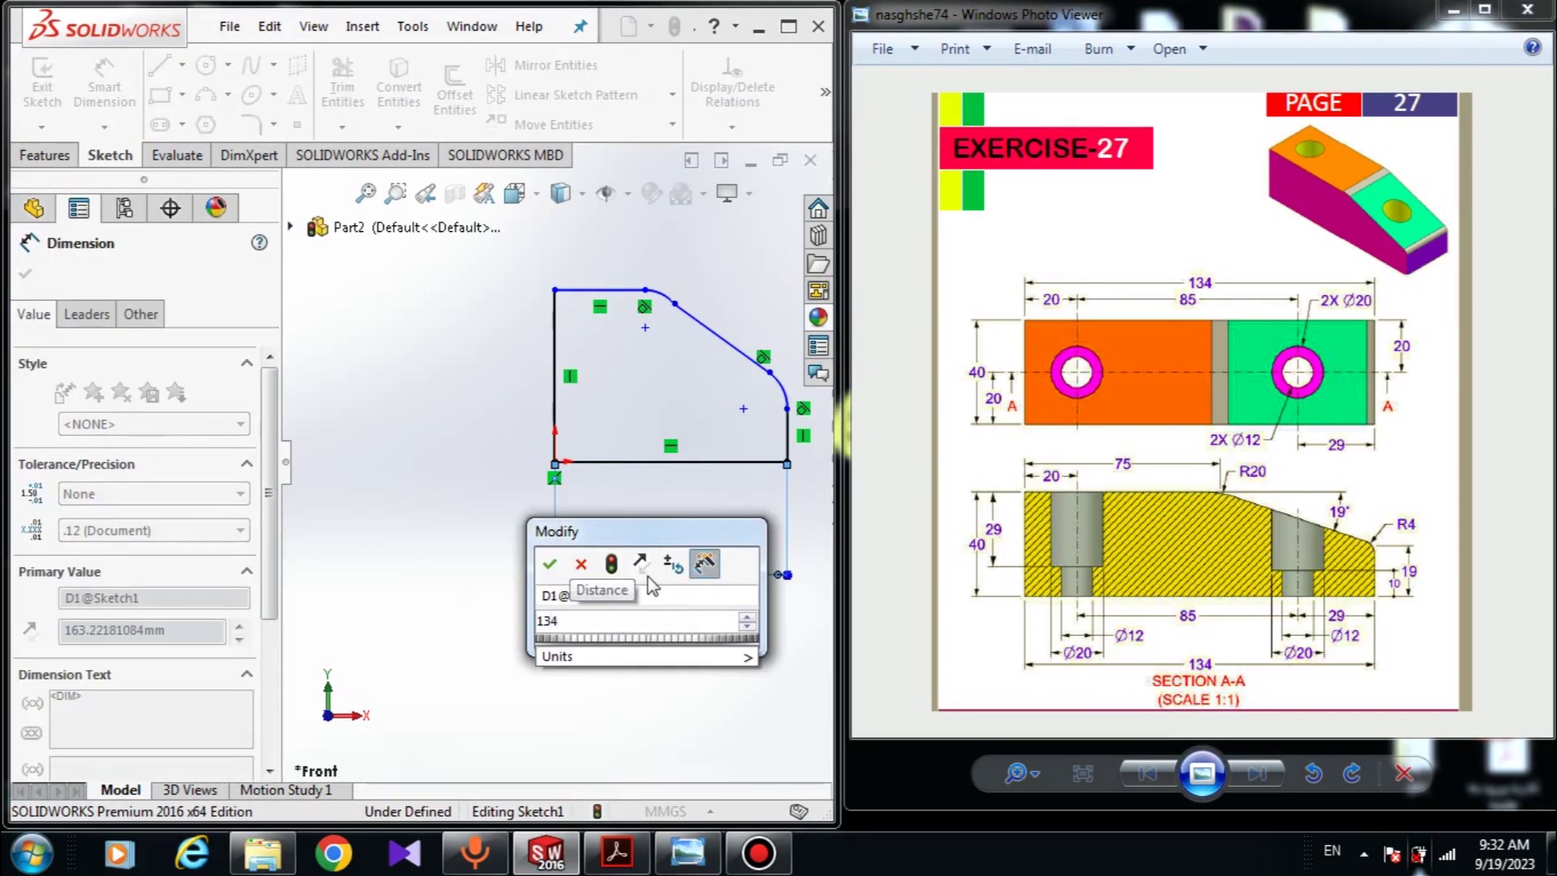
{"action": "key", "text": "Return"}
{"action": "left_click", "coordinate": [333, 496]}
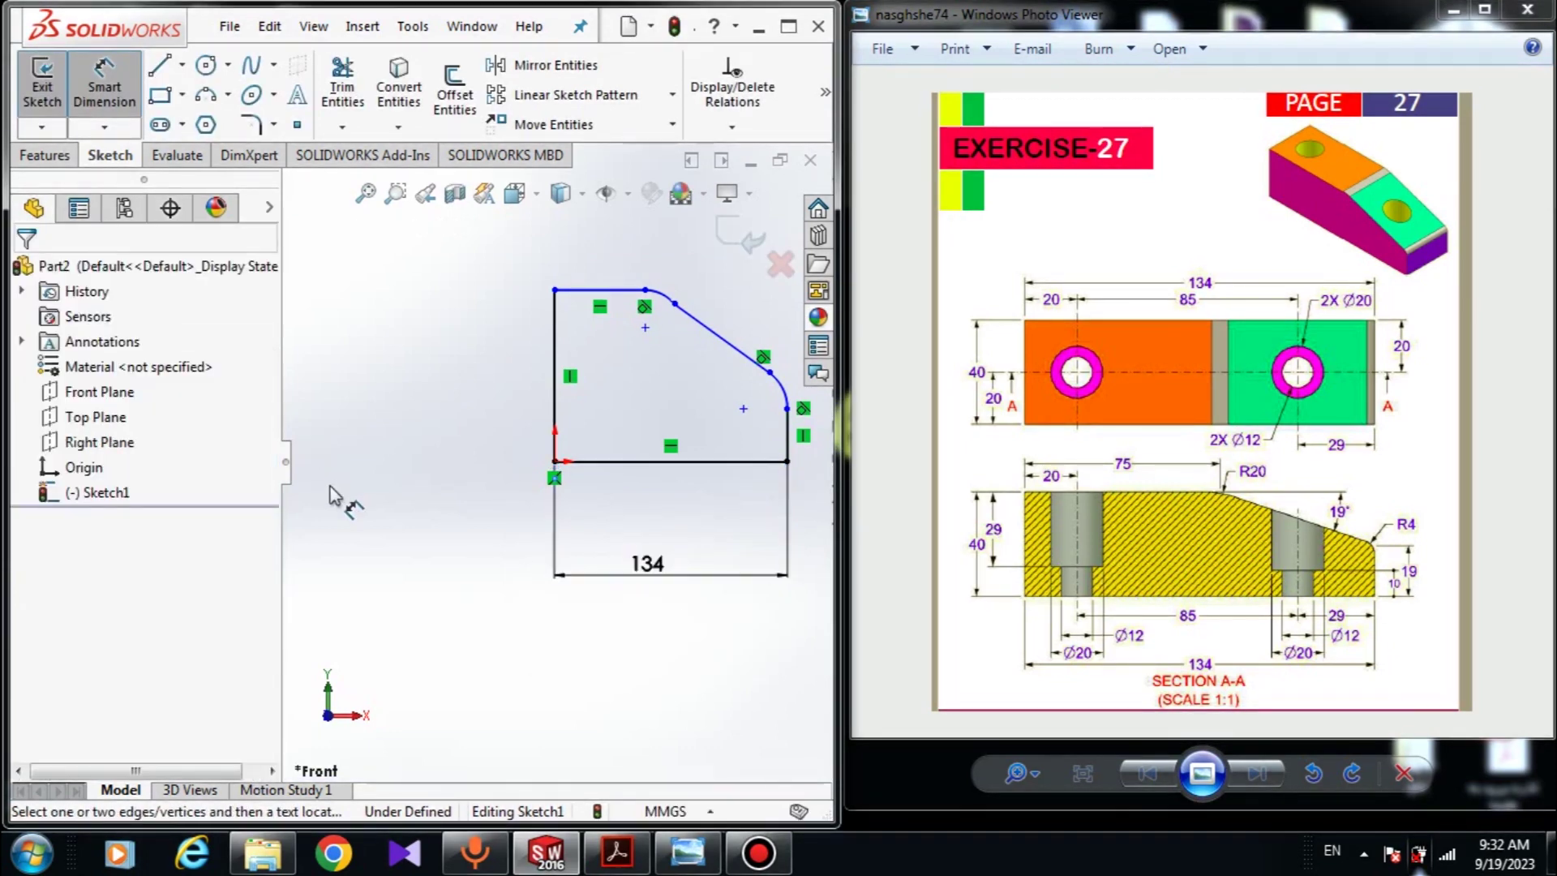
Dimension the profile's vertical edge at the origin to 40 mm
{"action": "left_click", "coordinate": [553, 375]}
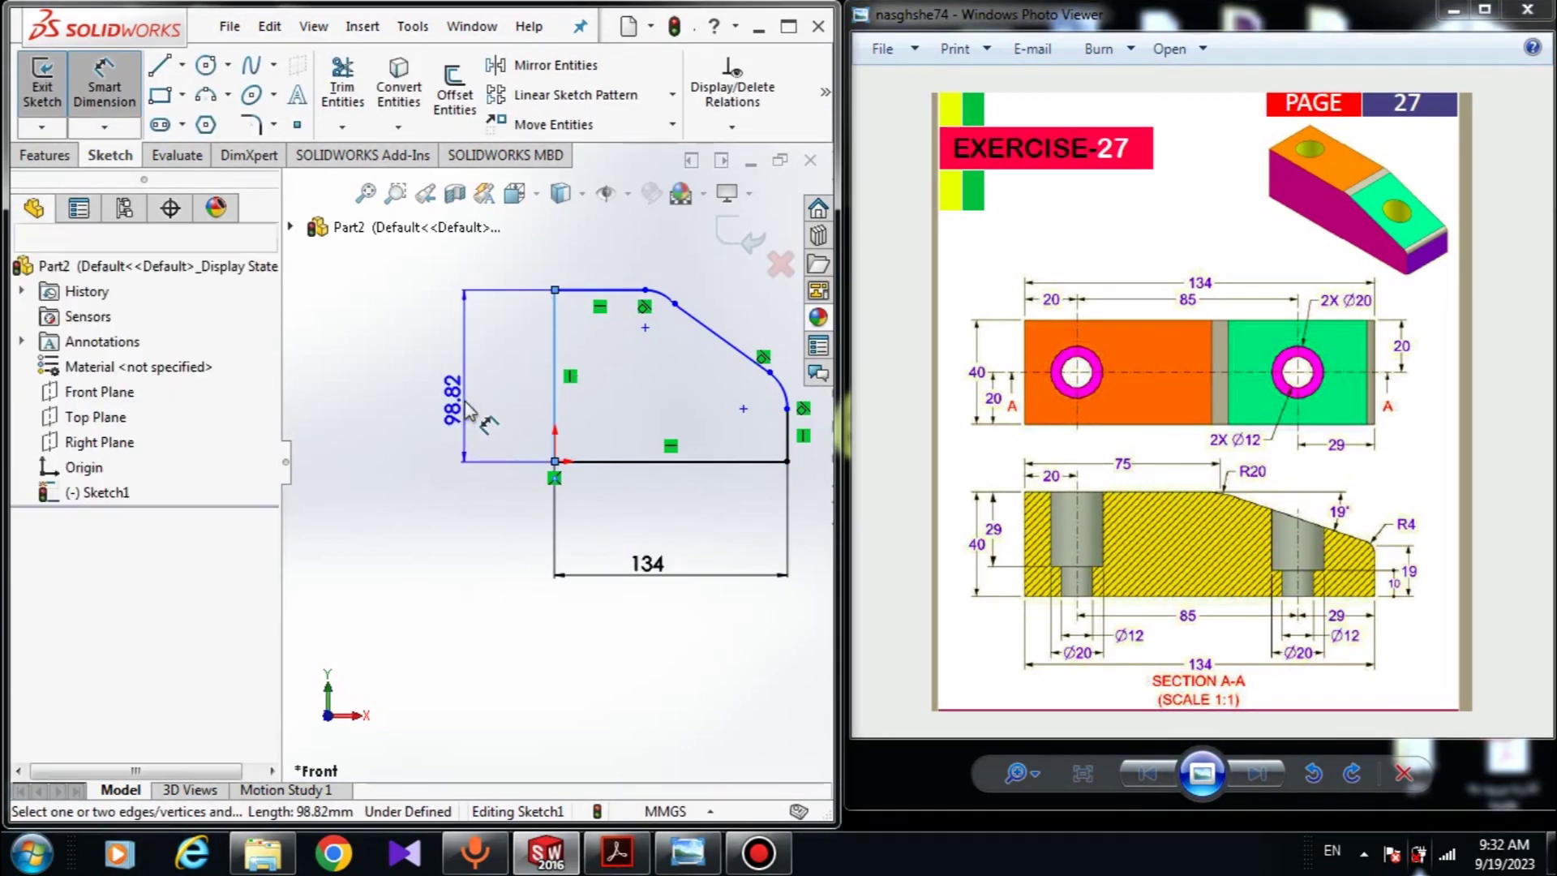
{"action": "left_click", "coordinate": [468, 409]}
{"action": "type", "text": "40"}
{"action": "key", "text": "Return"}
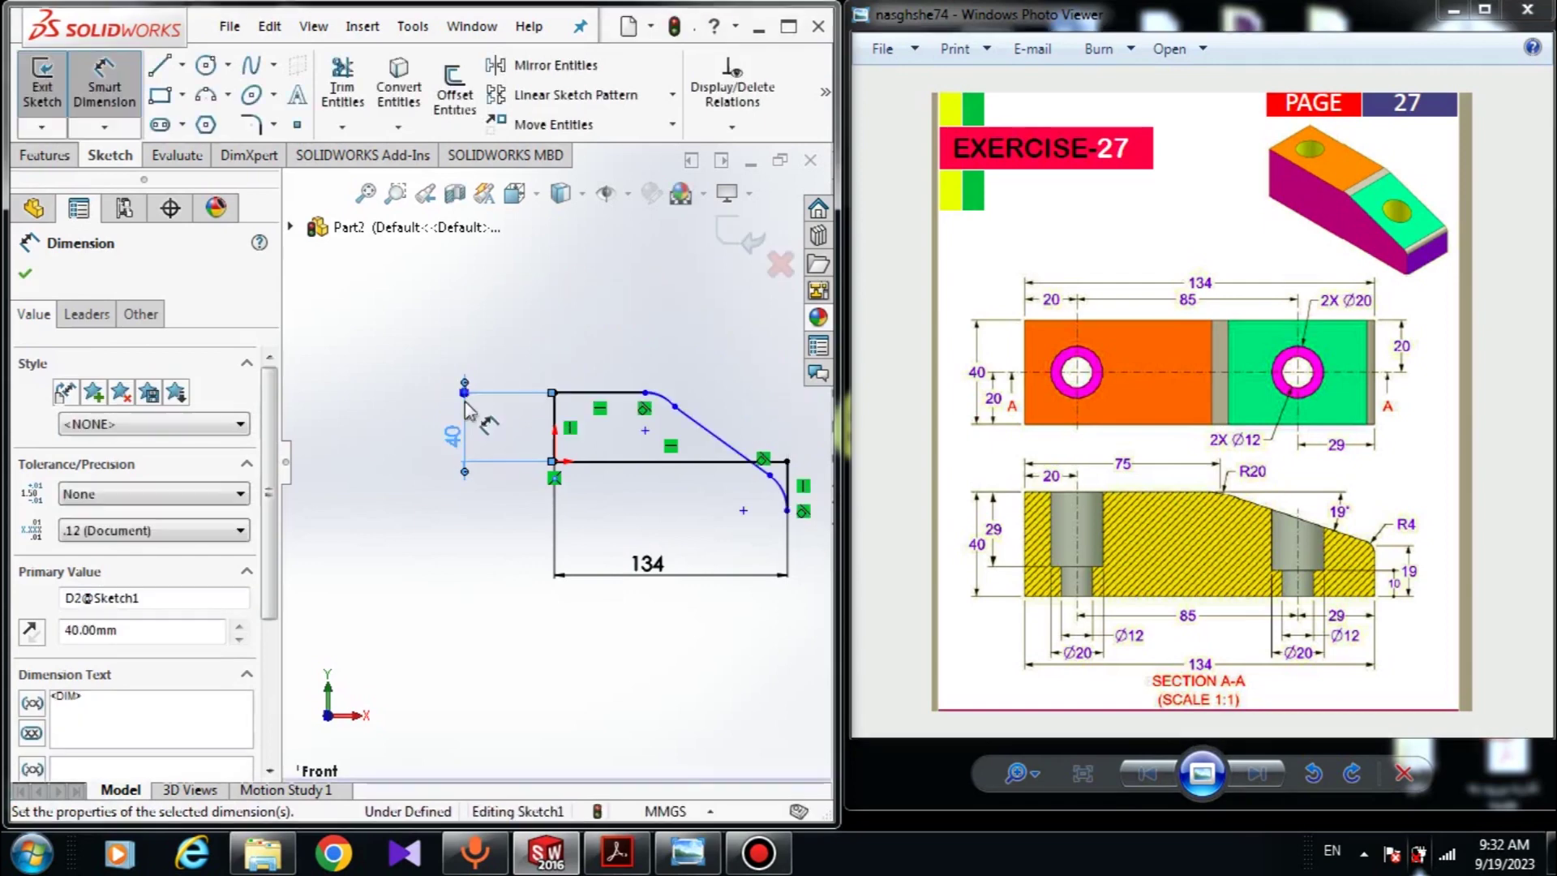
{"action": "key", "text": "Escape"}
Reshape the profile by moving the end arc's lower endpoint to about 11 mm above the bottom edge
{"action": "mouse_move", "coordinate": [785, 511]}
{"action": "left_mouse_down"}
{"action": "mouse_move", "coordinate": [802, 462]}
{"action": "mouse_move", "coordinate": [788, 447]}
{"action": "left_mouse_up"}
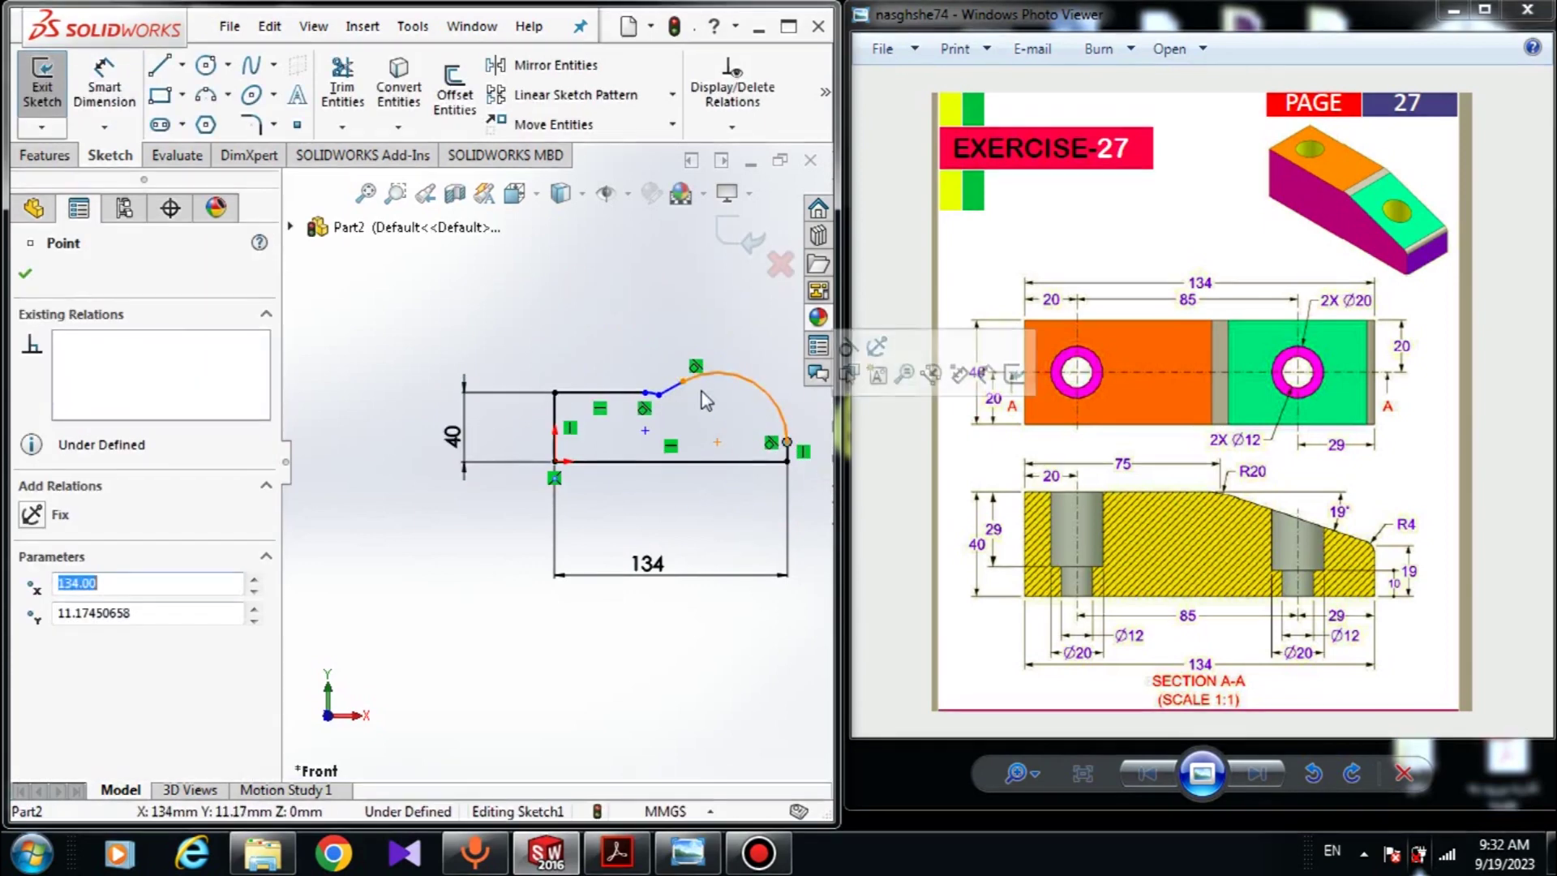
{"action": "scroll", "coordinate": [666, 397], "scroll_direction": "up", "scroll_amount": 6}
{"action": "left_click_drag", "start_coordinate": [596, 387], "coordinate": [617, 361]}
{"action": "left_click", "coordinate": [484, 275]}
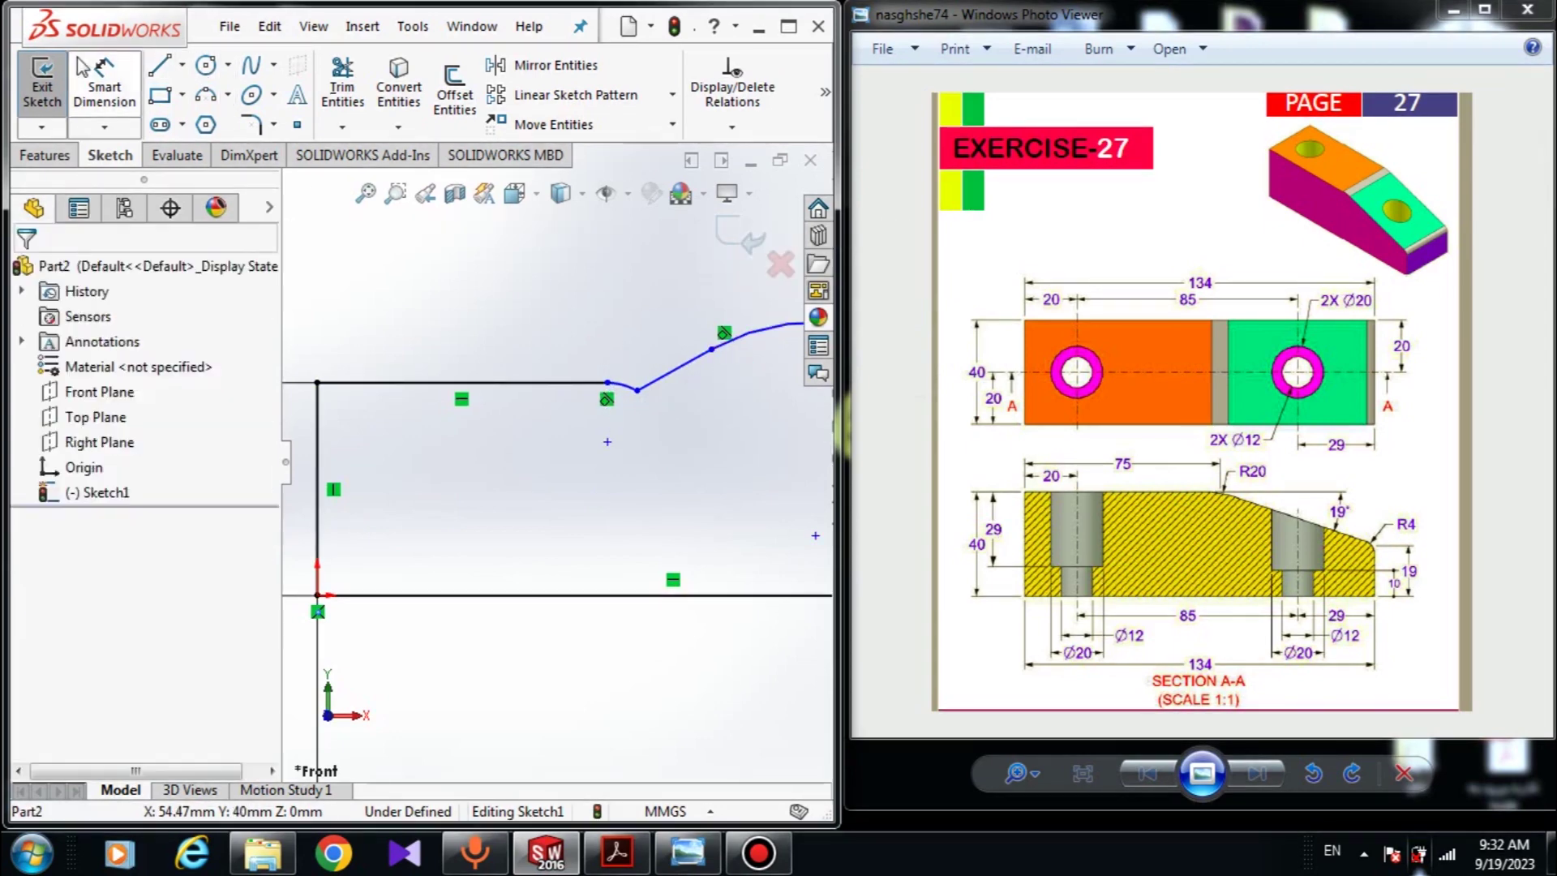
Set the radius of the arc above the short vertical edge to 4 mm
{"action": "left_click", "coordinate": [98, 77]}
{"action": "scroll", "coordinate": [554, 454], "scroll_direction": "down", "scroll_amount": 5}
{"action": "left_click", "coordinate": [688, 415]}
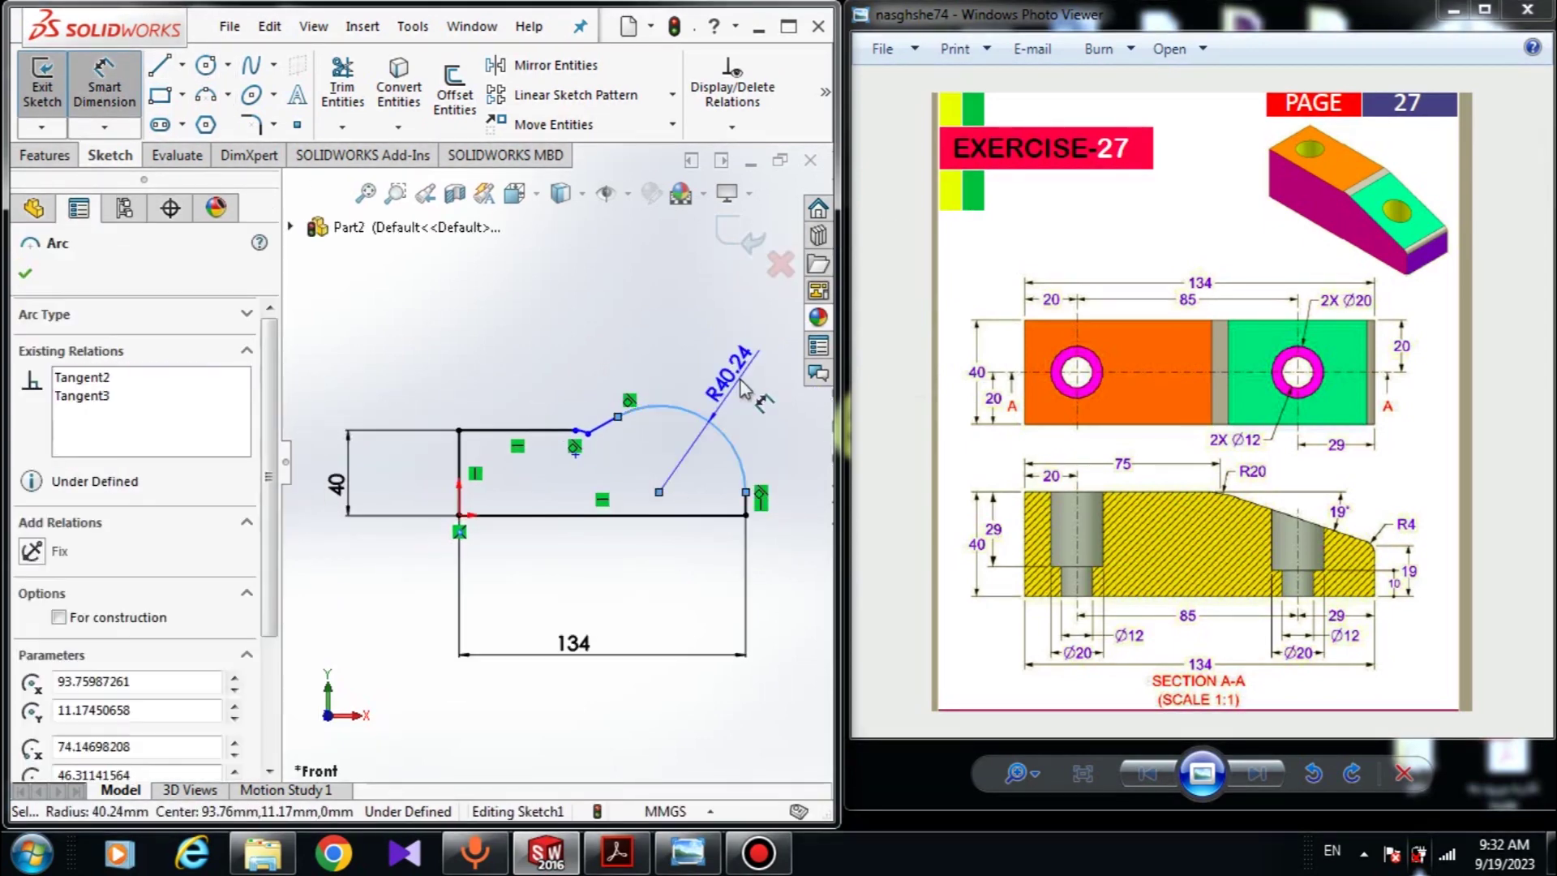
{"action": "left_click", "coordinate": [758, 391]}
{"action": "type", "text": "4"}
{"action": "key", "text": "Return"}
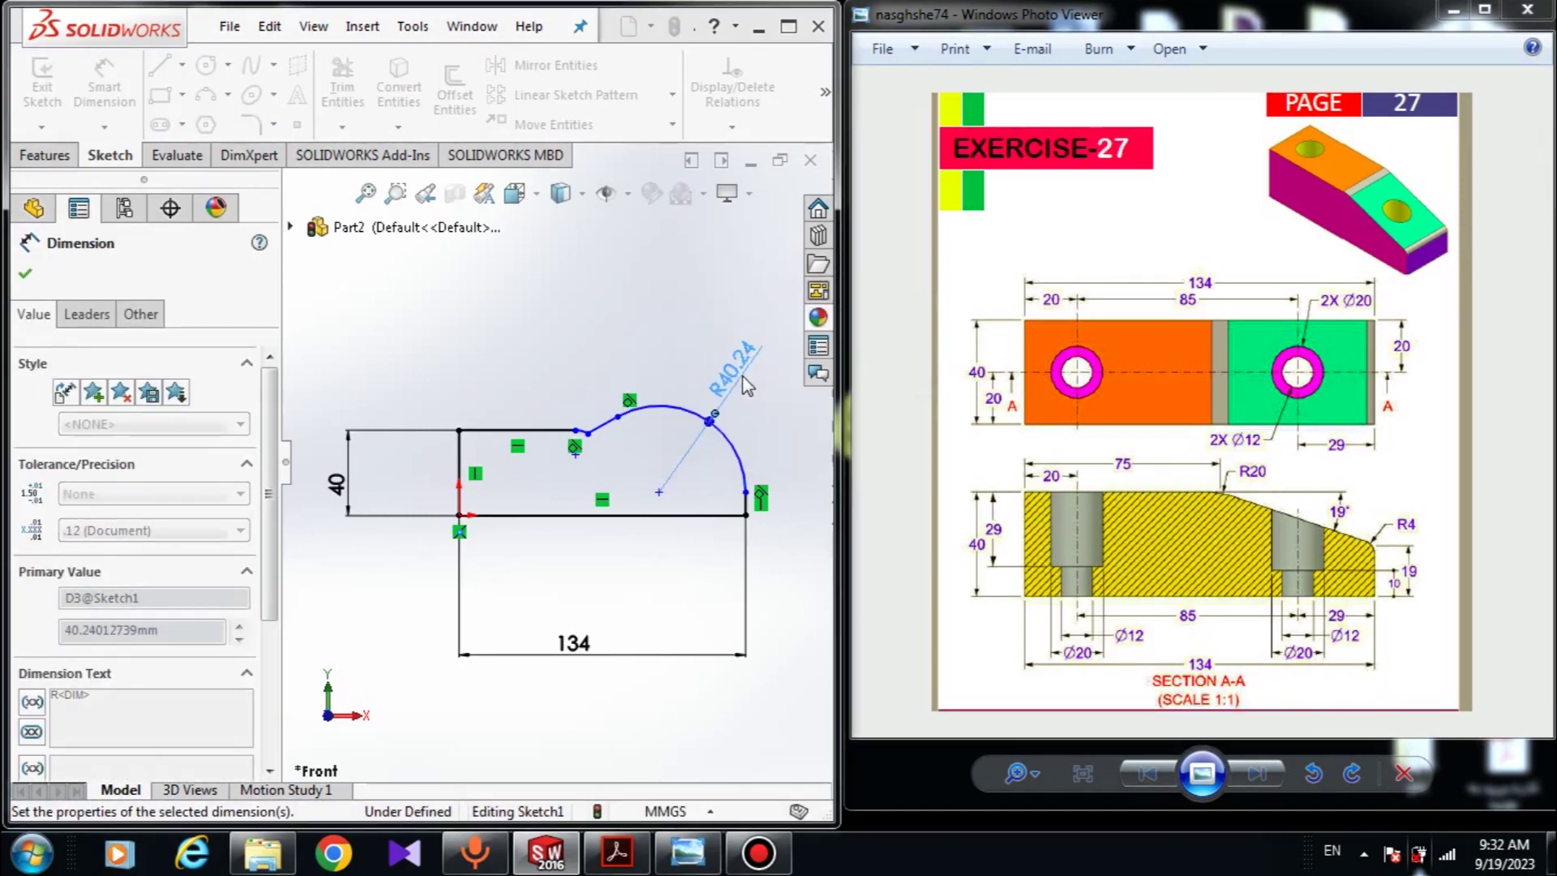
{"action": "scroll", "coordinate": [693, 519], "scroll_direction": "up", "scroll_amount": 5}
{"action": "key", "text": "Escape"}
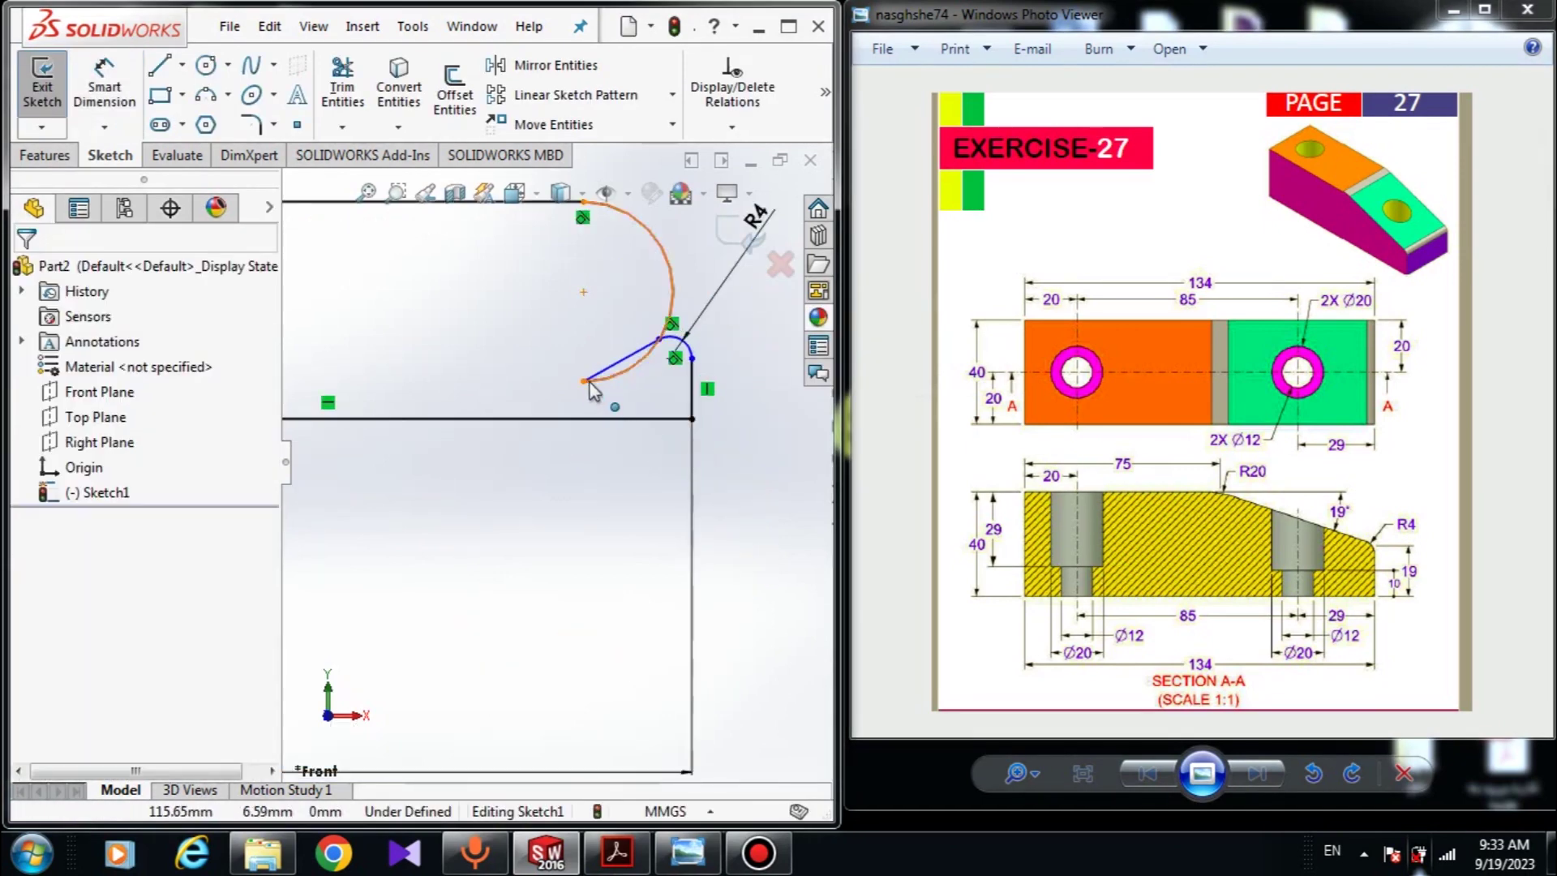
Move the upper arc's free end above the R4 arc and set the upper arc's radius to 20 mm
{"action": "left_click_drag", "start_coordinate": [584, 380], "coordinate": [662, 252]}
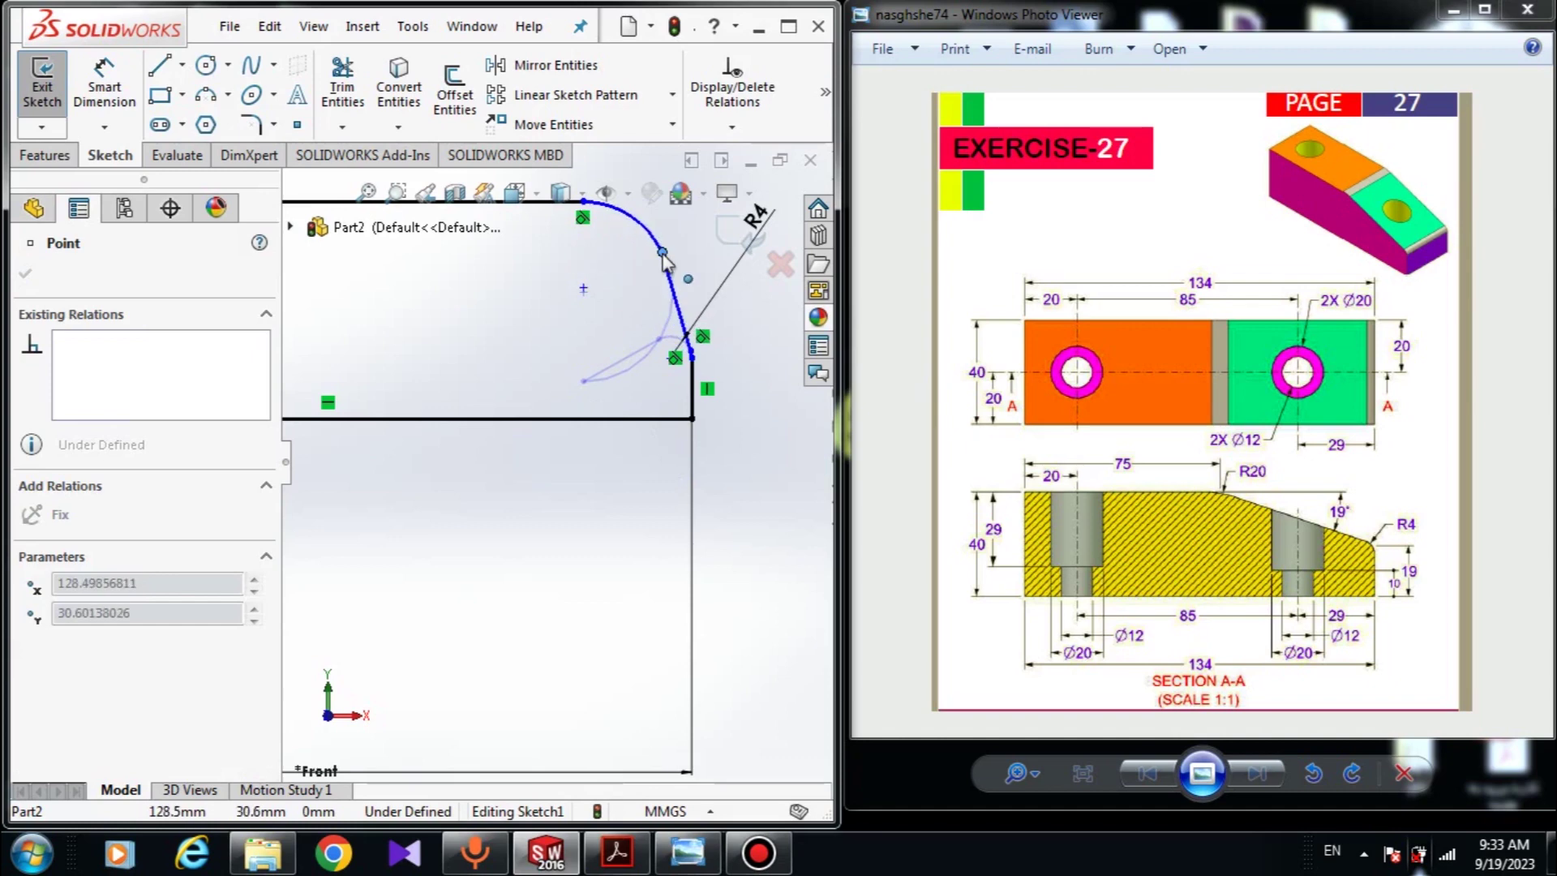
{"action": "left_click", "coordinate": [105, 88]}
{"action": "left_click", "coordinate": [666, 245]}
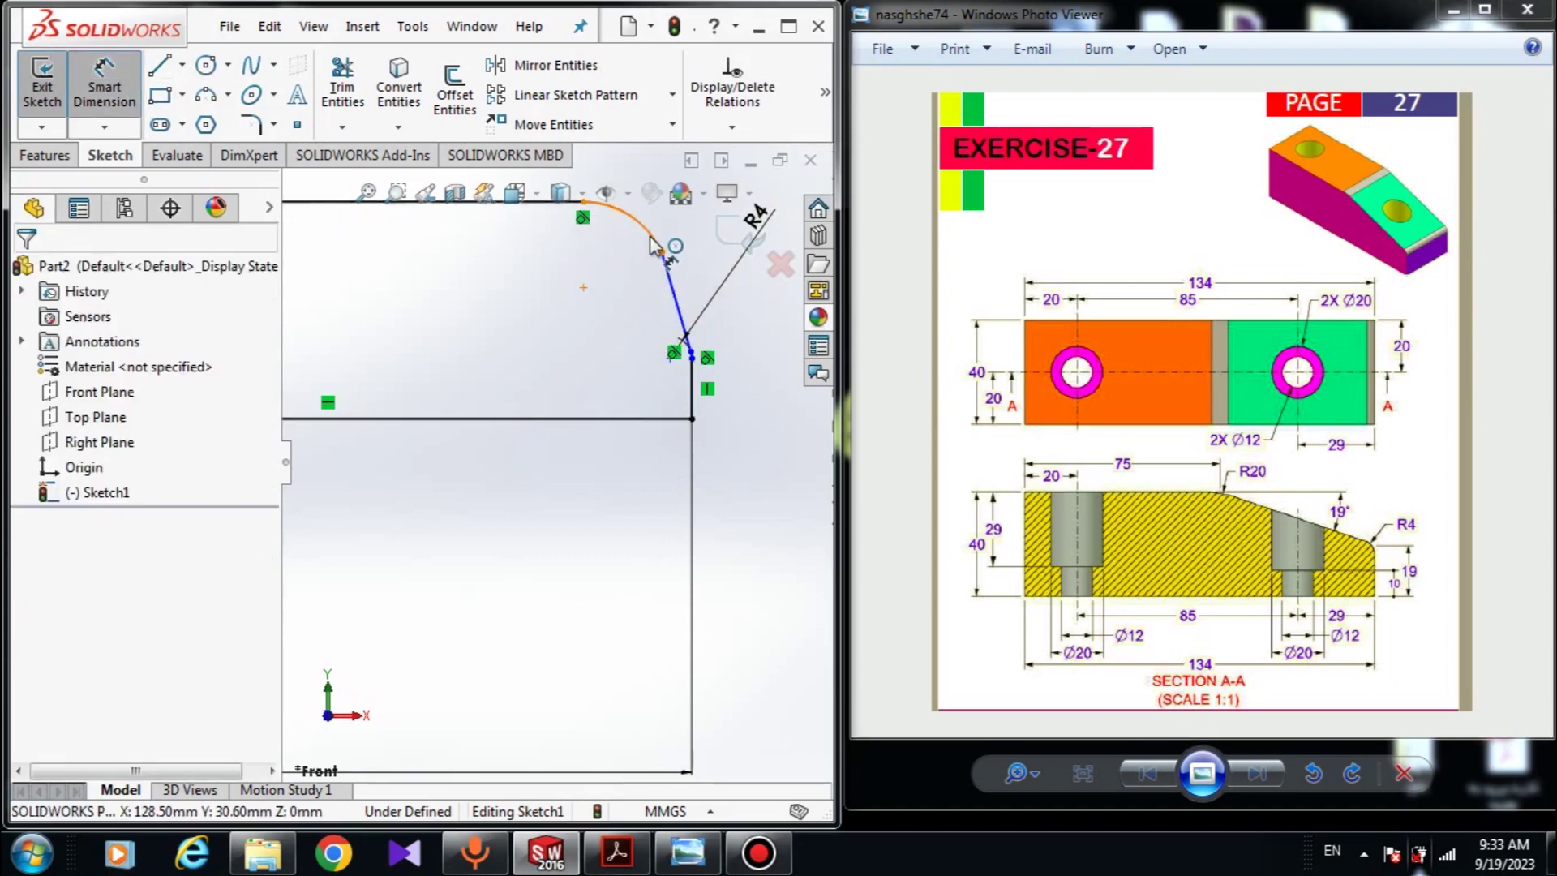
{"action": "left_click", "coordinate": [689, 223]}
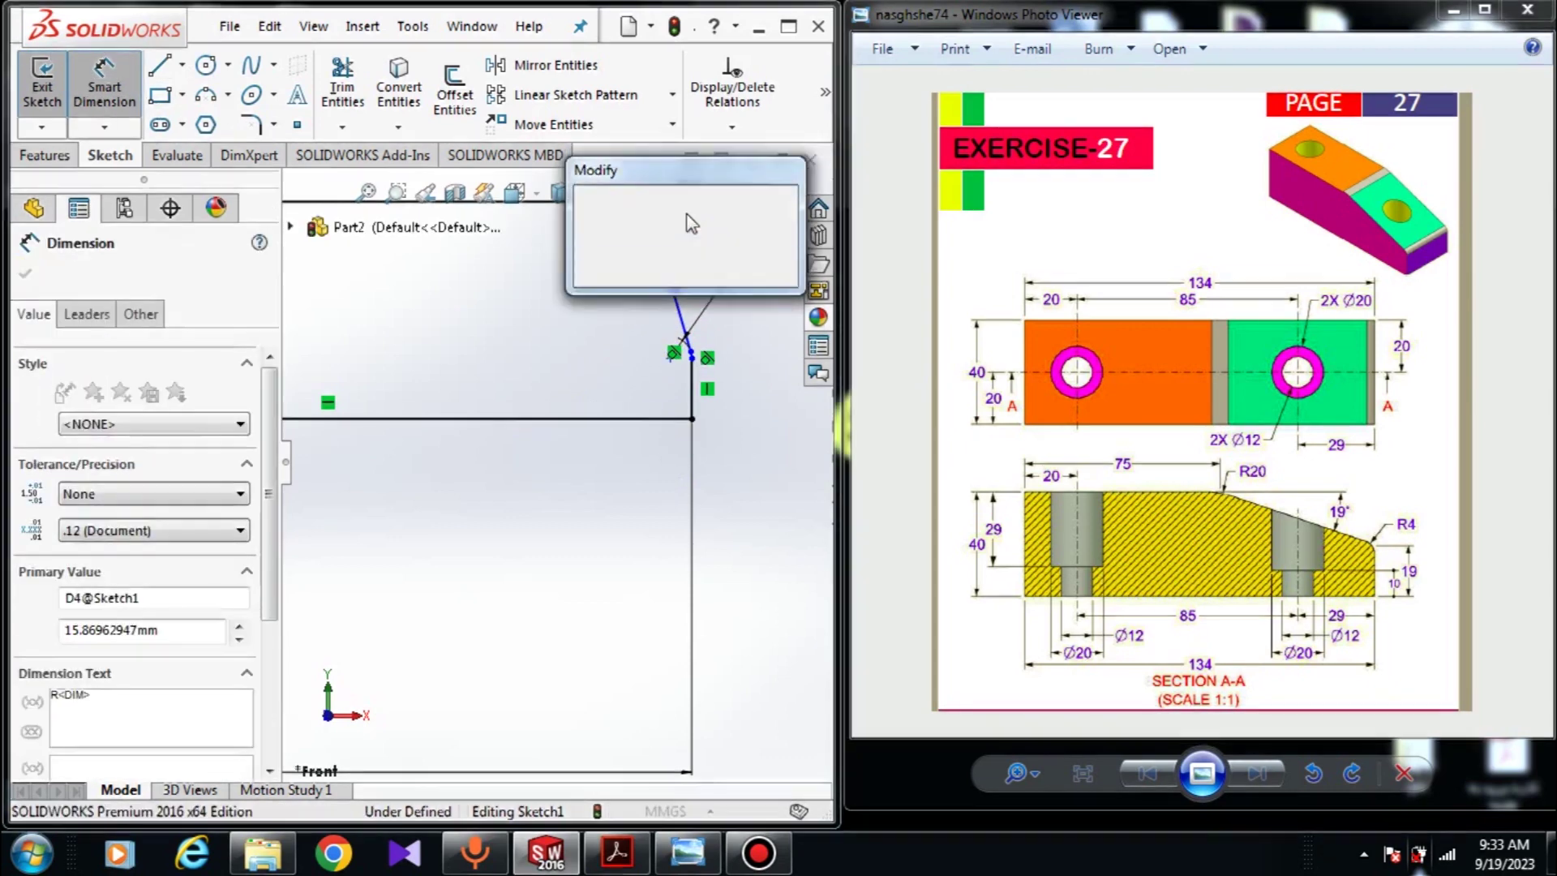
{"action": "key", "text": "Return"}
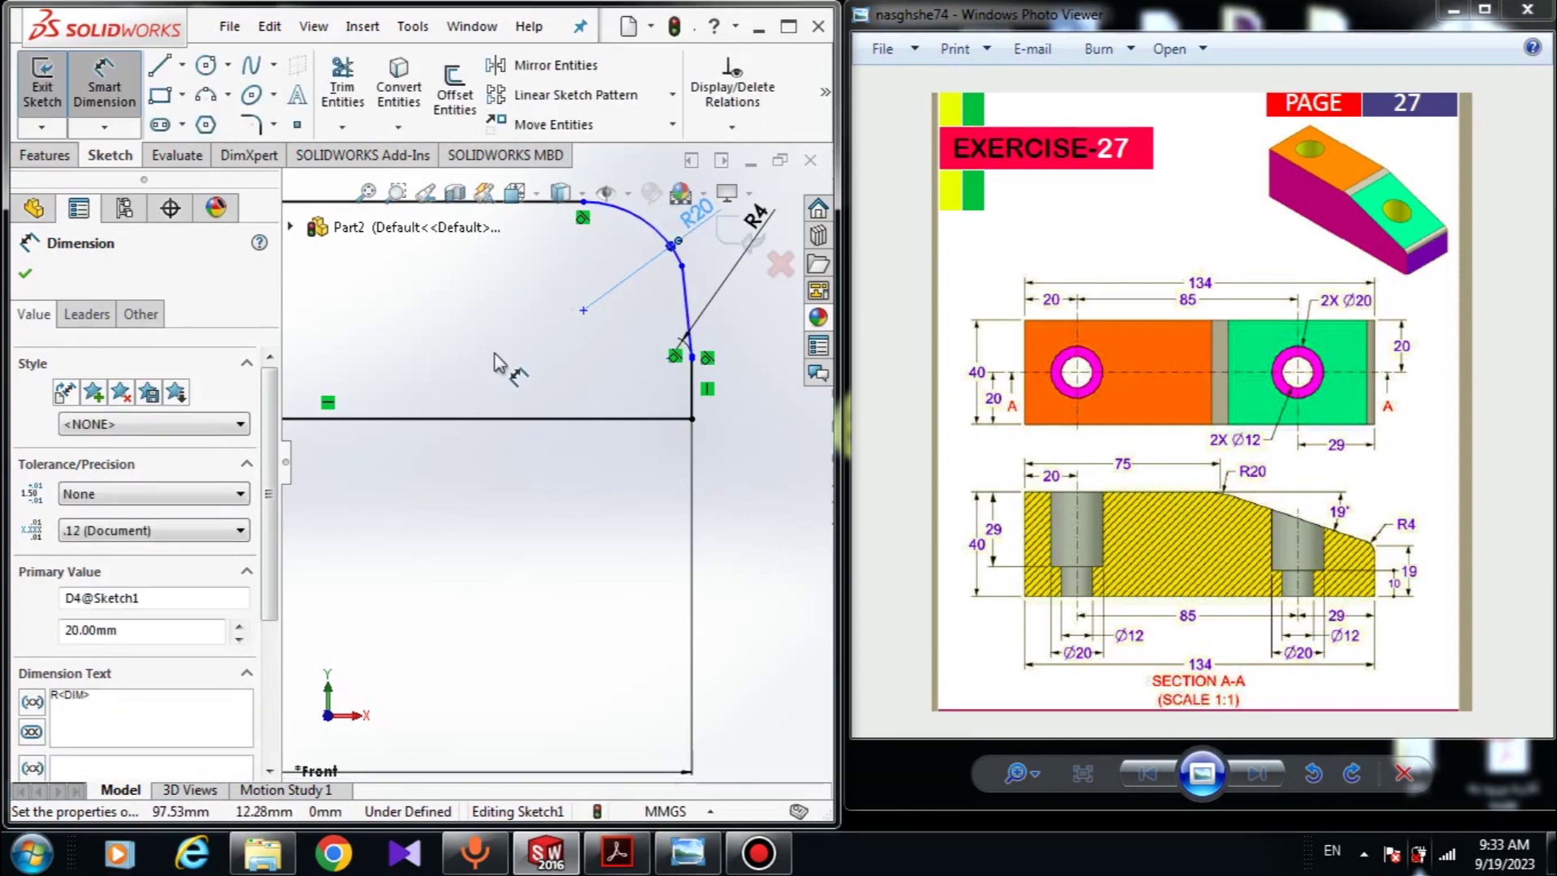
{"action": "left_click", "coordinate": [473, 349]}
{"action": "scroll", "coordinate": [472, 349], "scroll_direction": "up", "scroll_amount": 4}
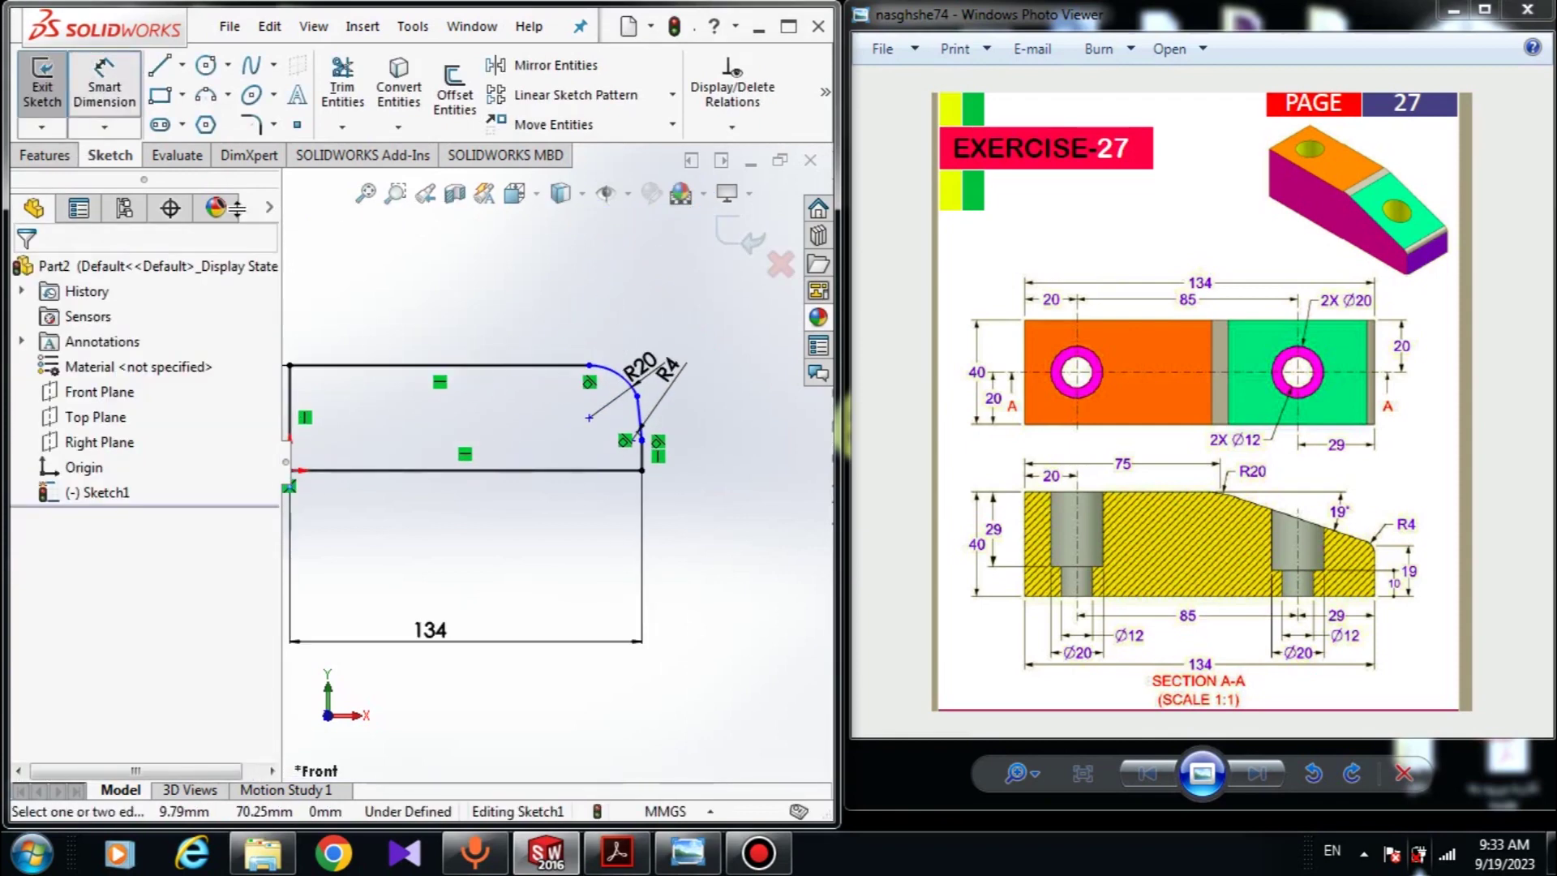
Dimension the profile's top horizontal edge to 75 mm
{"action": "left_click", "coordinate": [438, 363]}
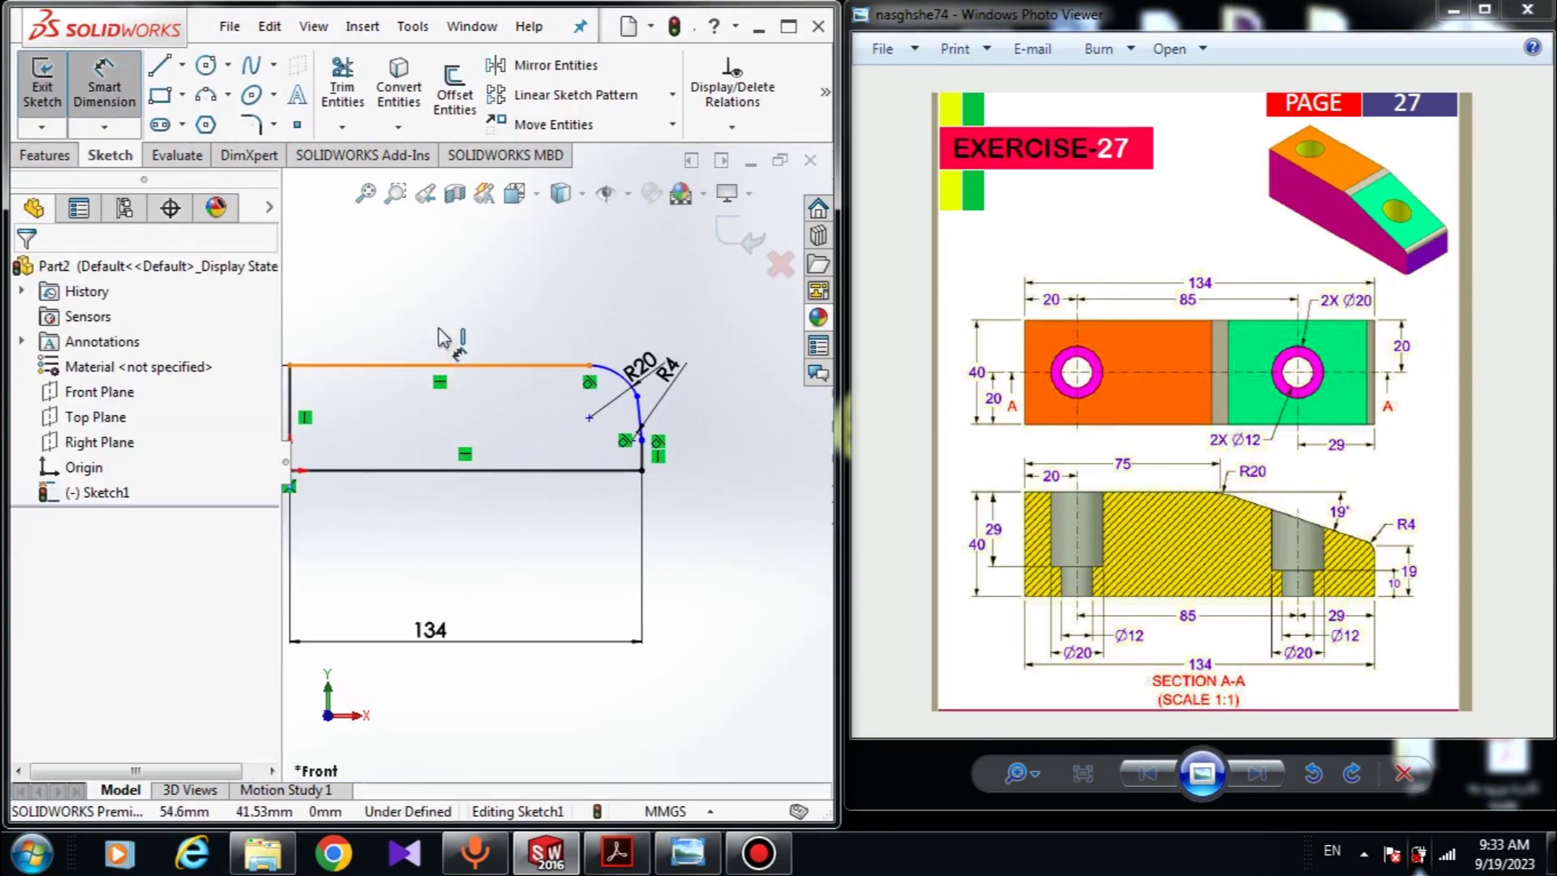
{"action": "left_click", "coordinate": [447, 327]}
{"action": "type", "text": "75"}
{"action": "key", "text": "Return"}
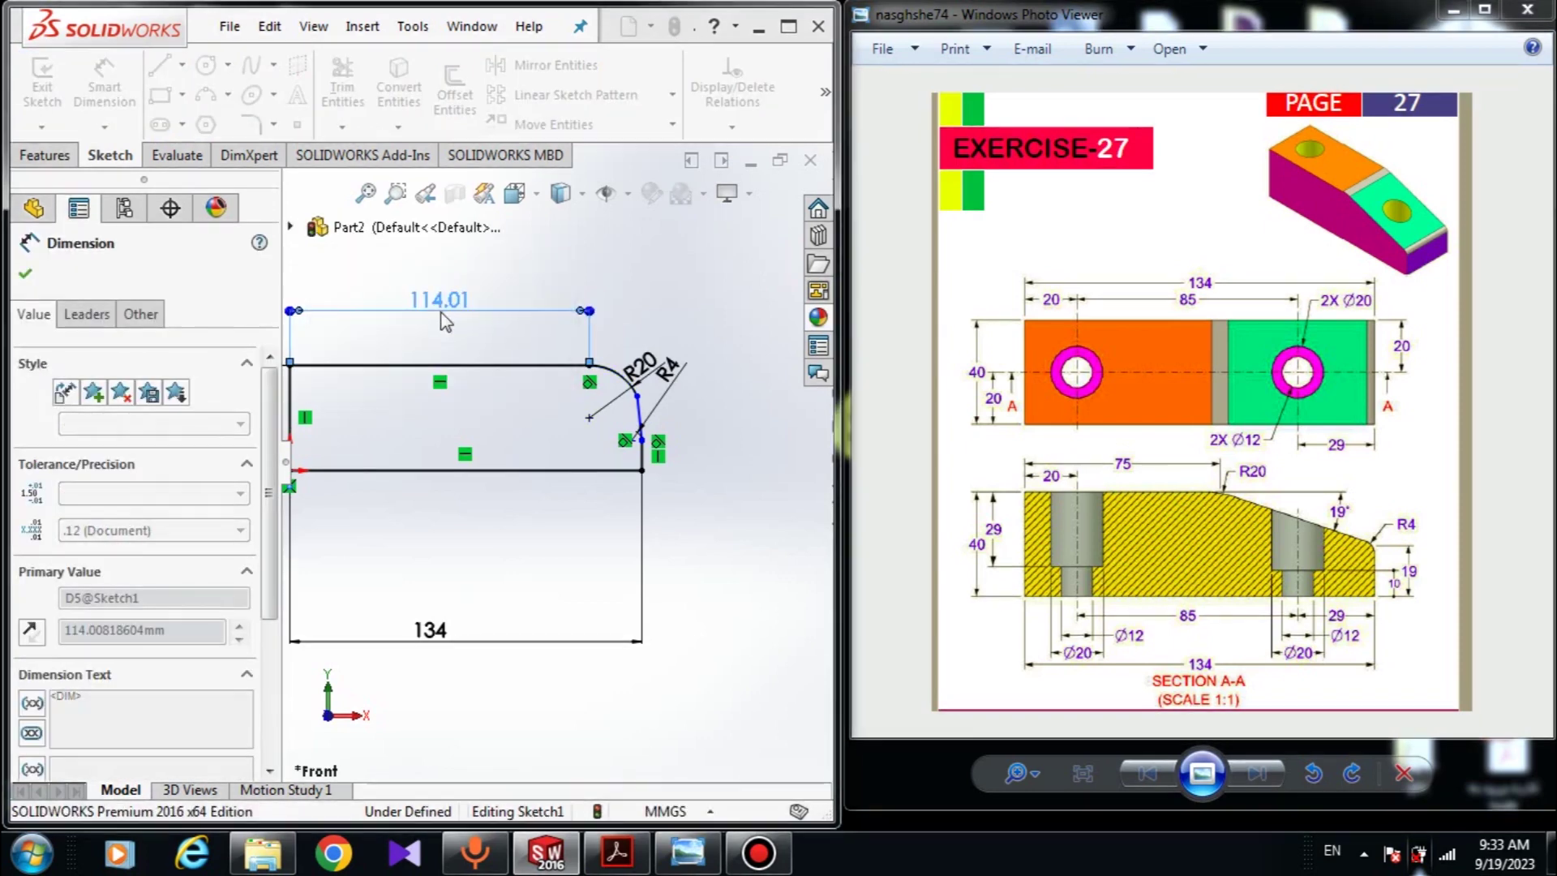
{"action": "key", "text": "Escape"}
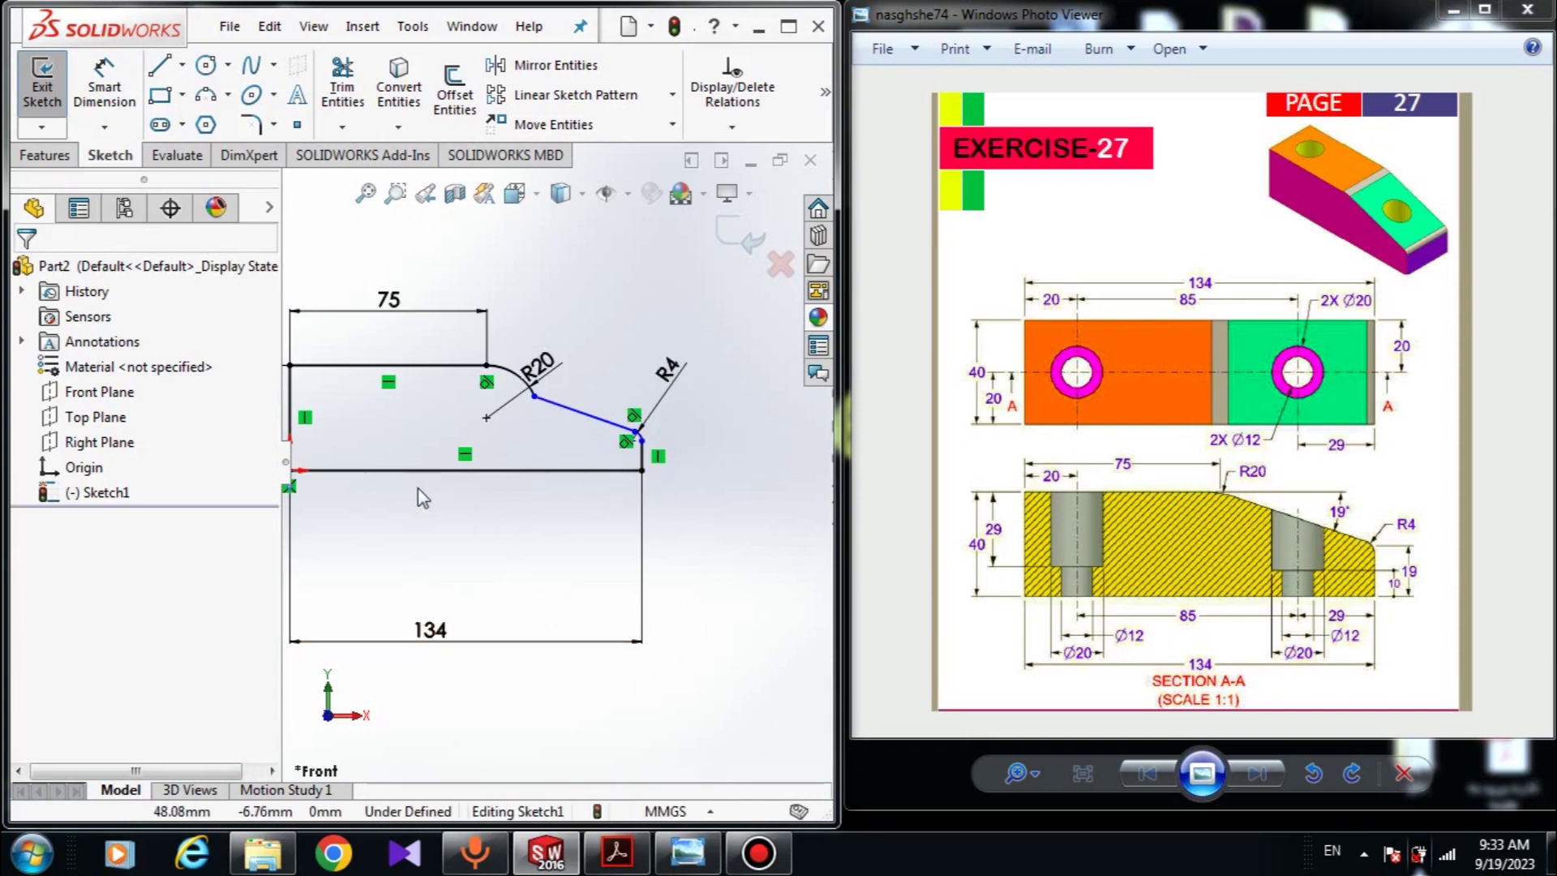
Make the sloped line tangent to the R20 arc
{"action": "left_click_drag", "start_coordinate": [541, 406], "coordinate": [574, 360]}
{"action": "left_click", "coordinate": [517, 412]}
{"action": "scroll", "coordinate": [516, 410], "scroll_direction": "down", "scroll_amount": 3}
{"action": "scroll", "coordinate": [523, 422], "scroll_direction": "down", "scroll_amount": 3}
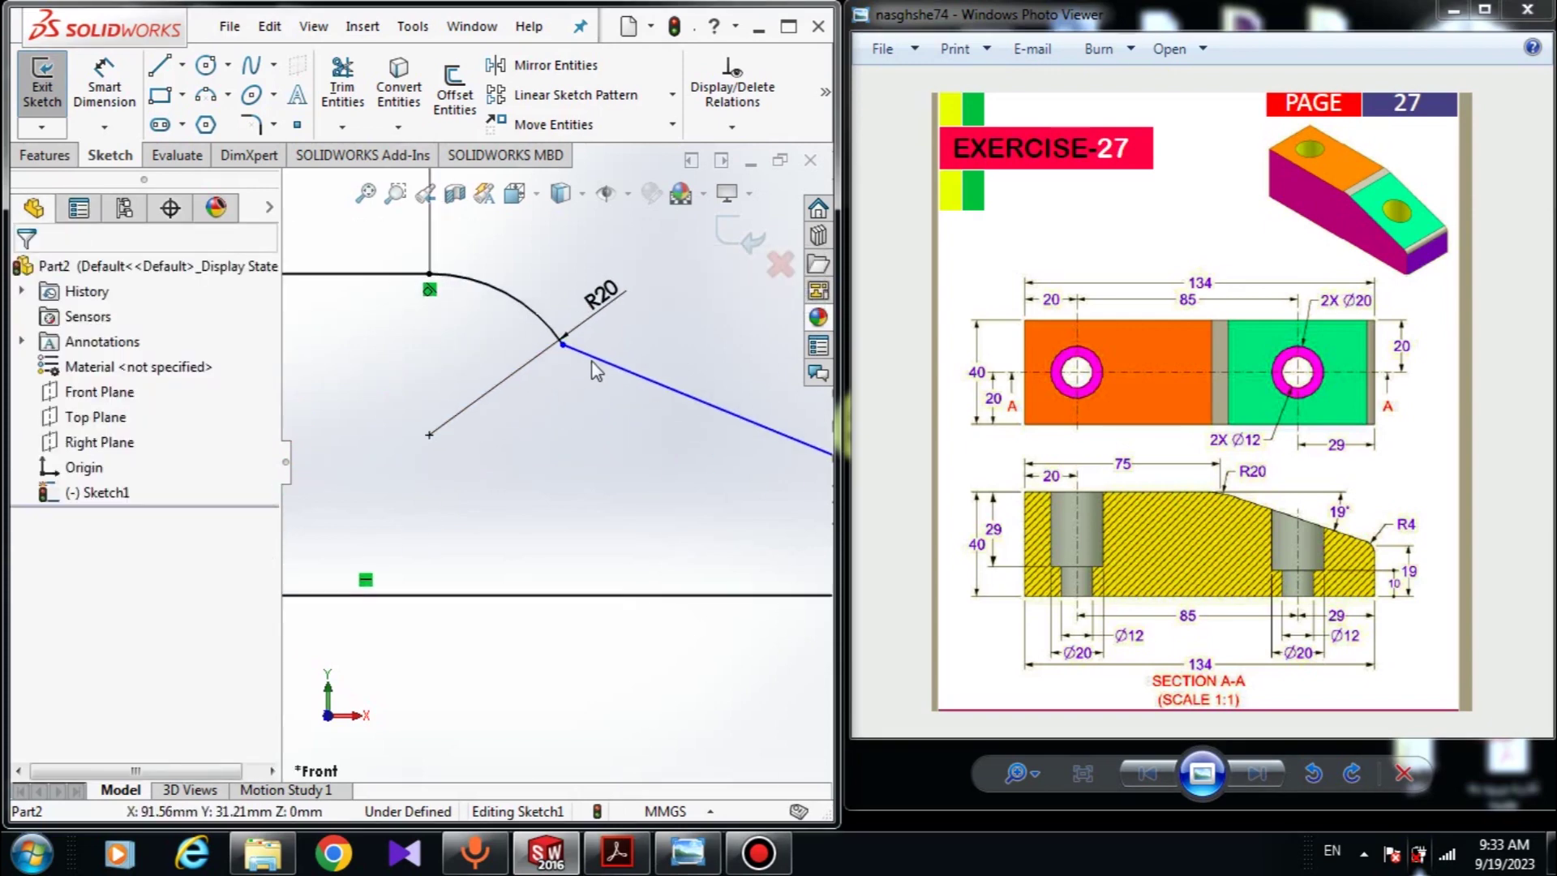
{"action": "left_click", "coordinate": [610, 370]}
{"action": "left_click", "coordinate": [538, 321]}
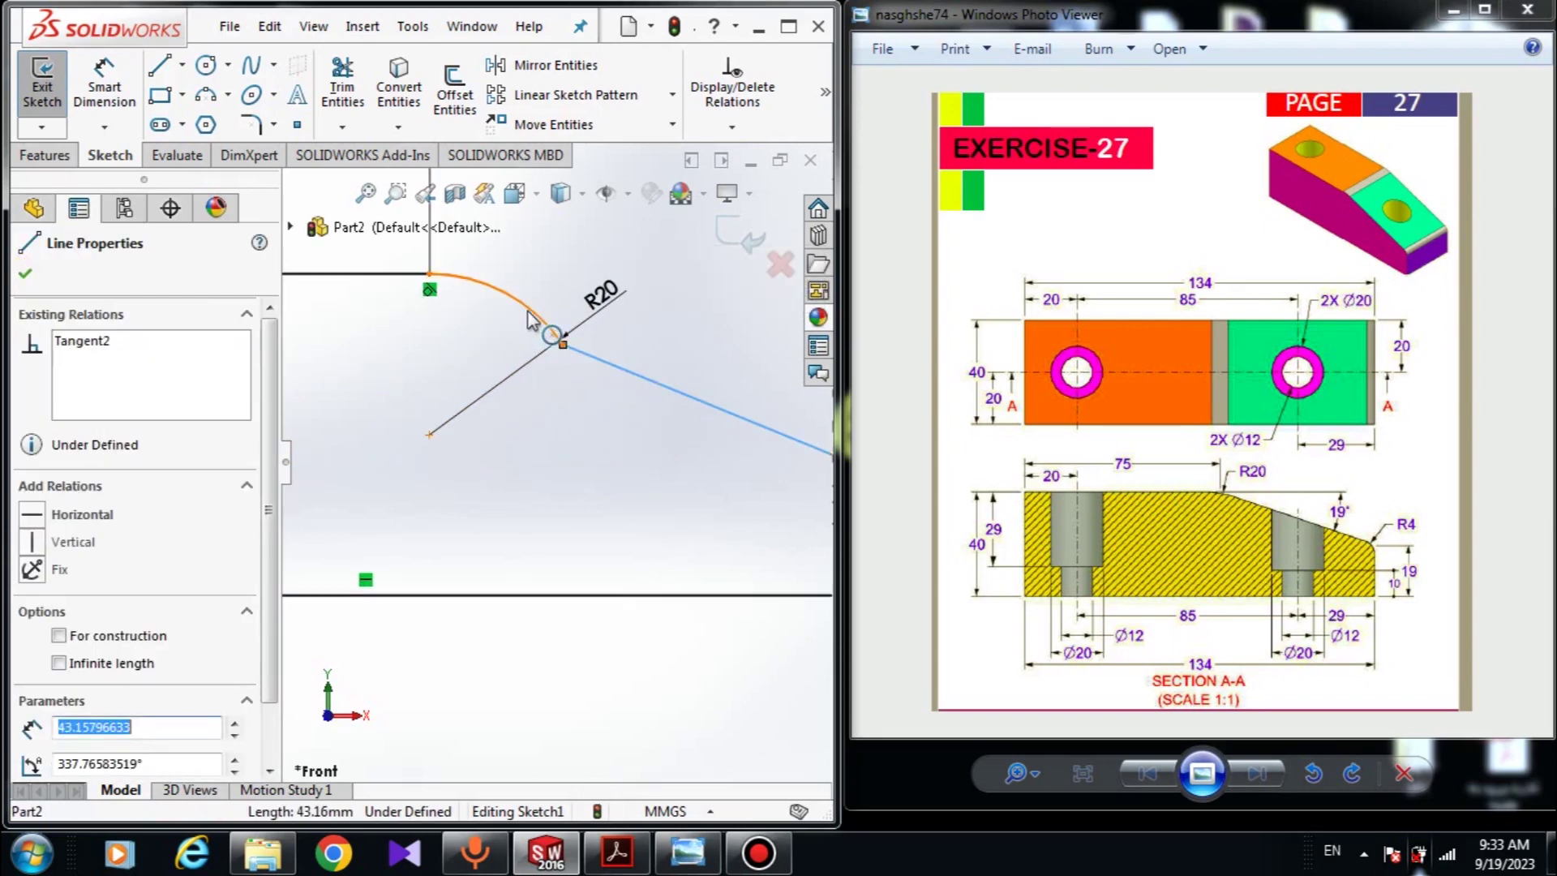
{"action": "left_click", "coordinate": [30, 634]}
{"action": "left_click", "coordinate": [318, 549]}
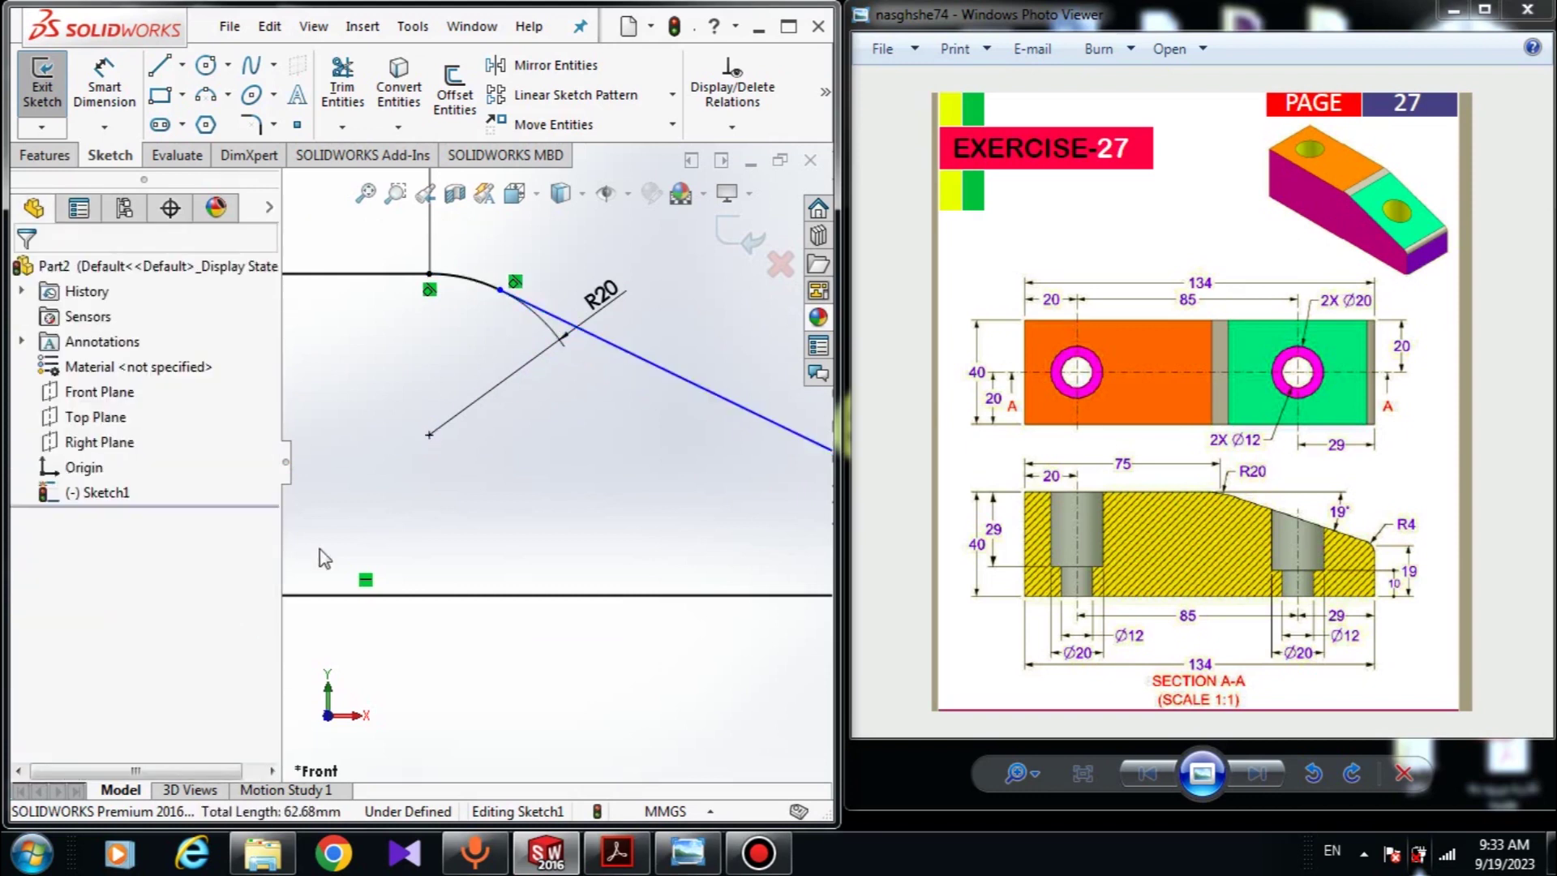
Dimension the angle between the top edge and the sloped line to 19°
{"action": "scroll", "coordinate": [497, 502], "scroll_direction": "up", "scroll_amount": 4}
{"action": "left_click", "coordinate": [105, 90]}
{"action": "scroll", "coordinate": [397, 349], "scroll_direction": "down", "scroll_amount": 4}
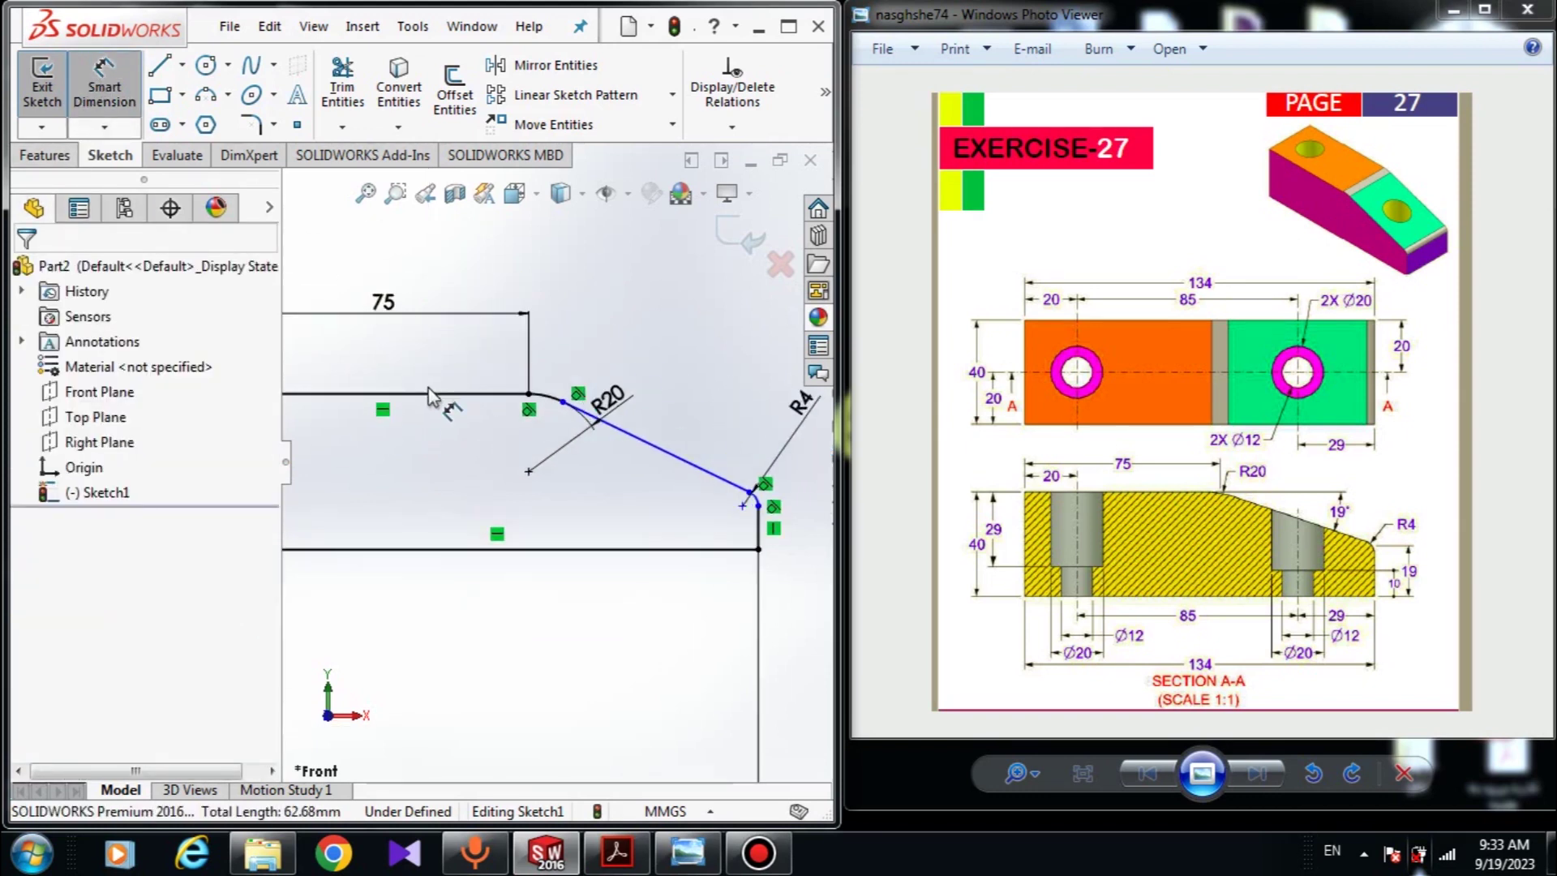
{"action": "left_click", "coordinate": [519, 428]}
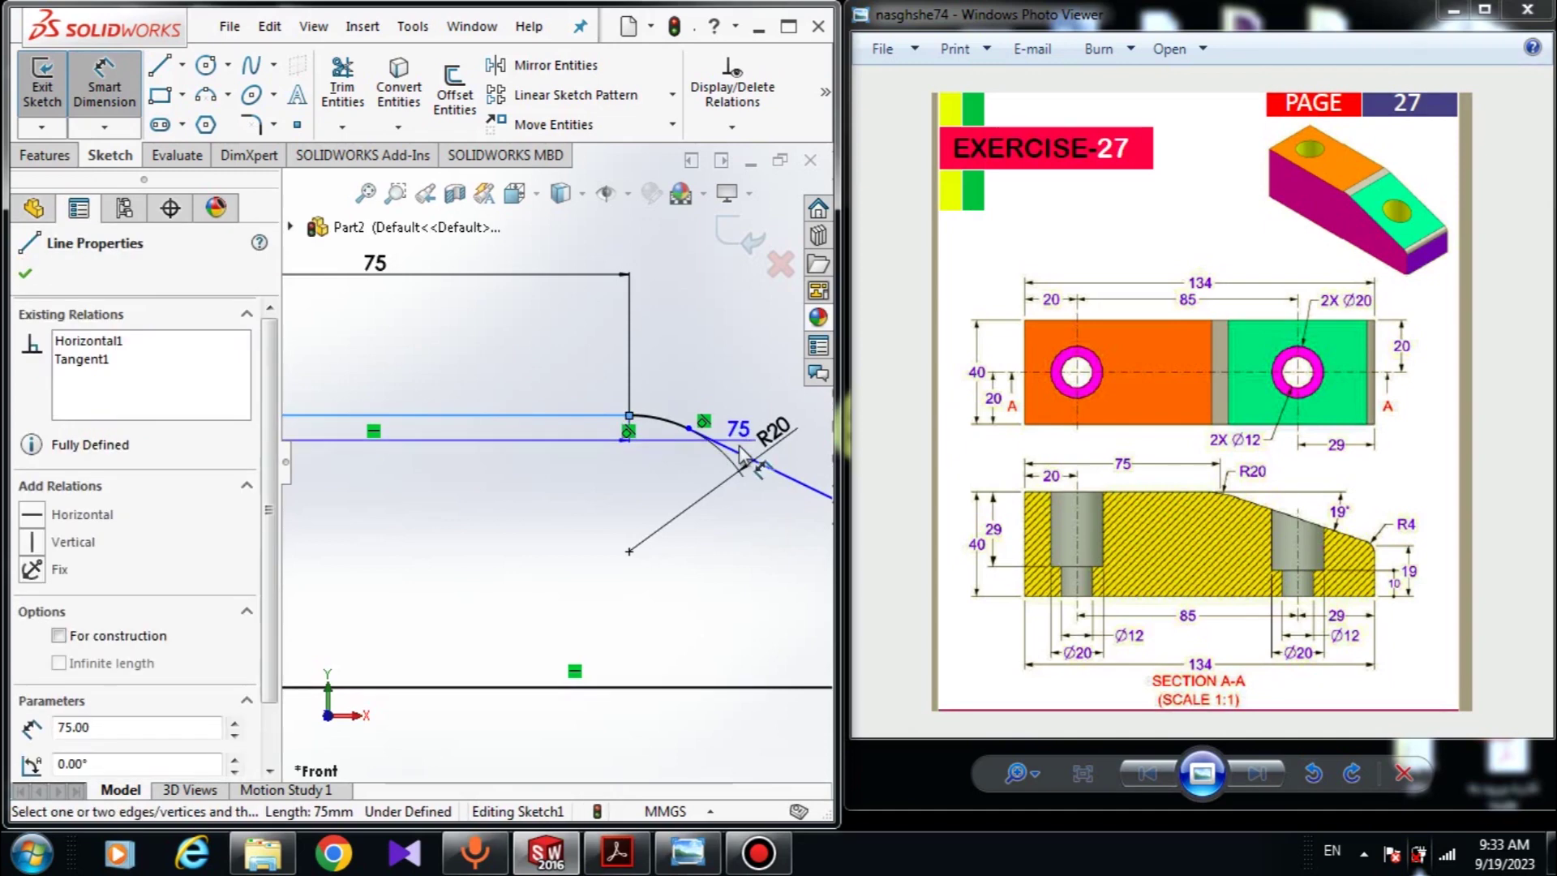
{"action": "left_click", "coordinate": [729, 447]}
{"action": "scroll", "coordinate": [774, 444], "scroll_direction": "up", "scroll_amount": 2}
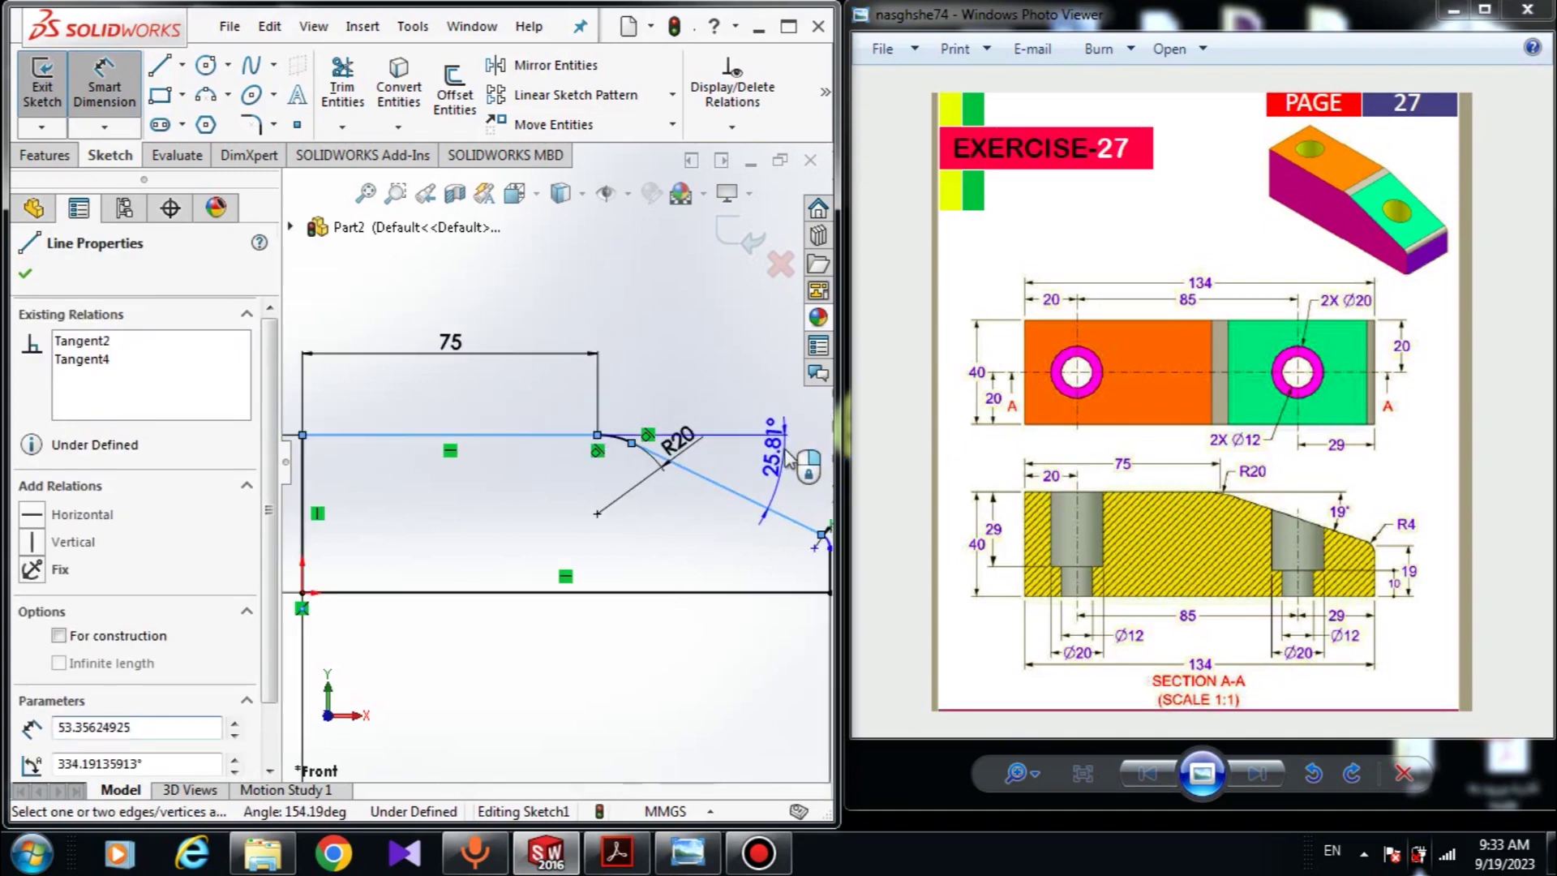
{"action": "left_click", "coordinate": [791, 458]}
{"action": "type", "text": "19"}
{"action": "key", "text": "Return"}
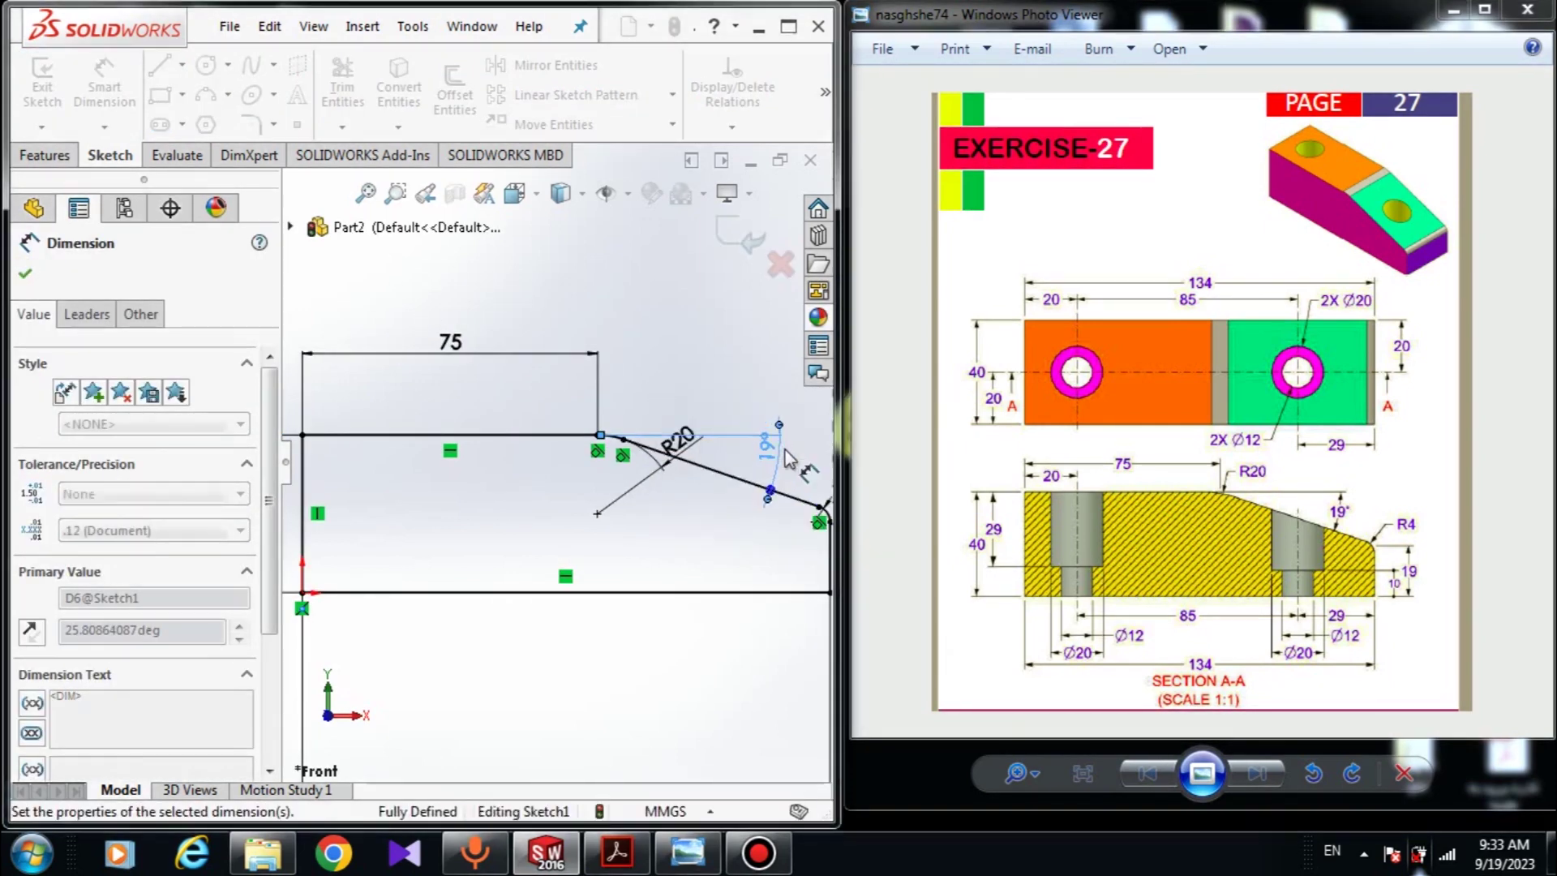
{"action": "key", "text": "Escape"}
{"action": "scroll", "coordinate": [616, 527], "scroll_direction": "up", "scroll_amount": 6}
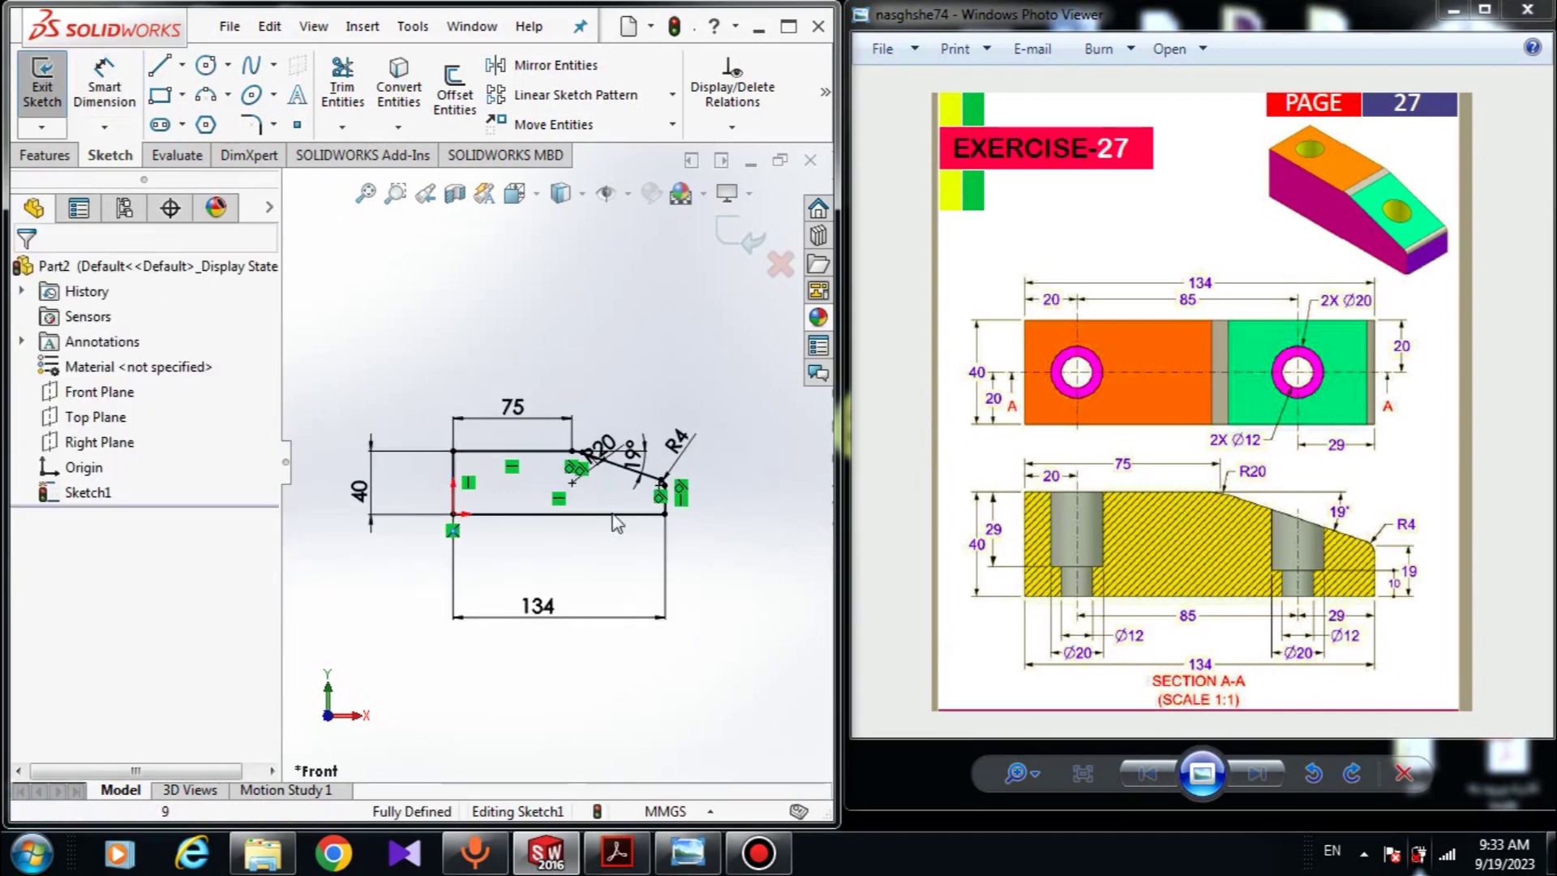
{"action": "left_click", "coordinate": [665, 514]}
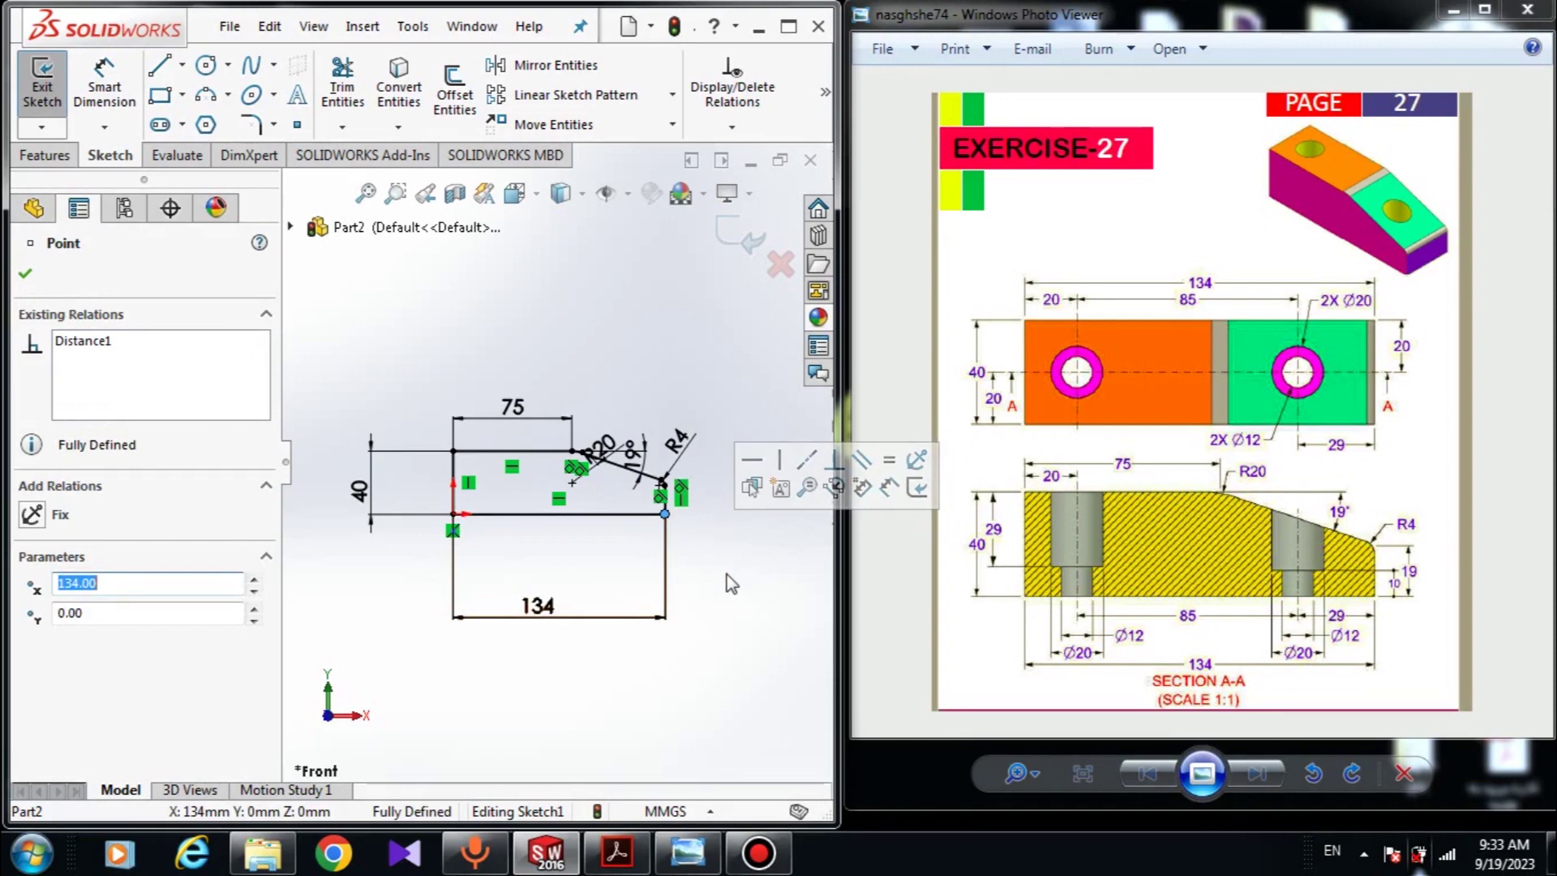
{"action": "scroll", "coordinate": [714, 569], "scroll_direction": "down", "scroll_amount": 2}
{"action": "left_click", "coordinate": [679, 545]}
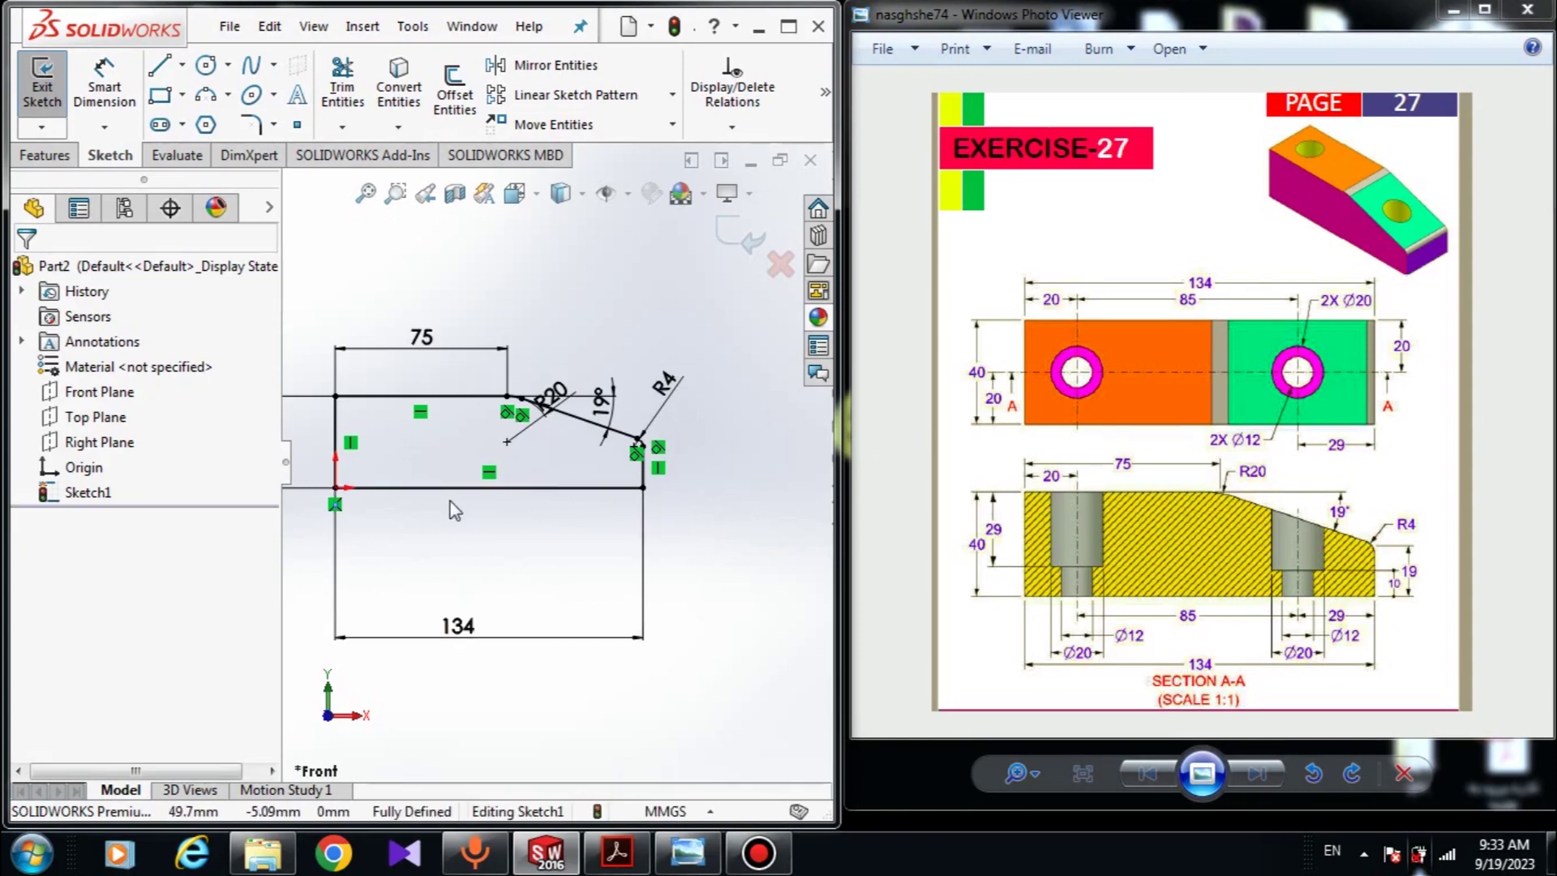
{"action": "scroll", "coordinate": [557, 460], "scroll_direction": "up", "scroll_amount": 2}
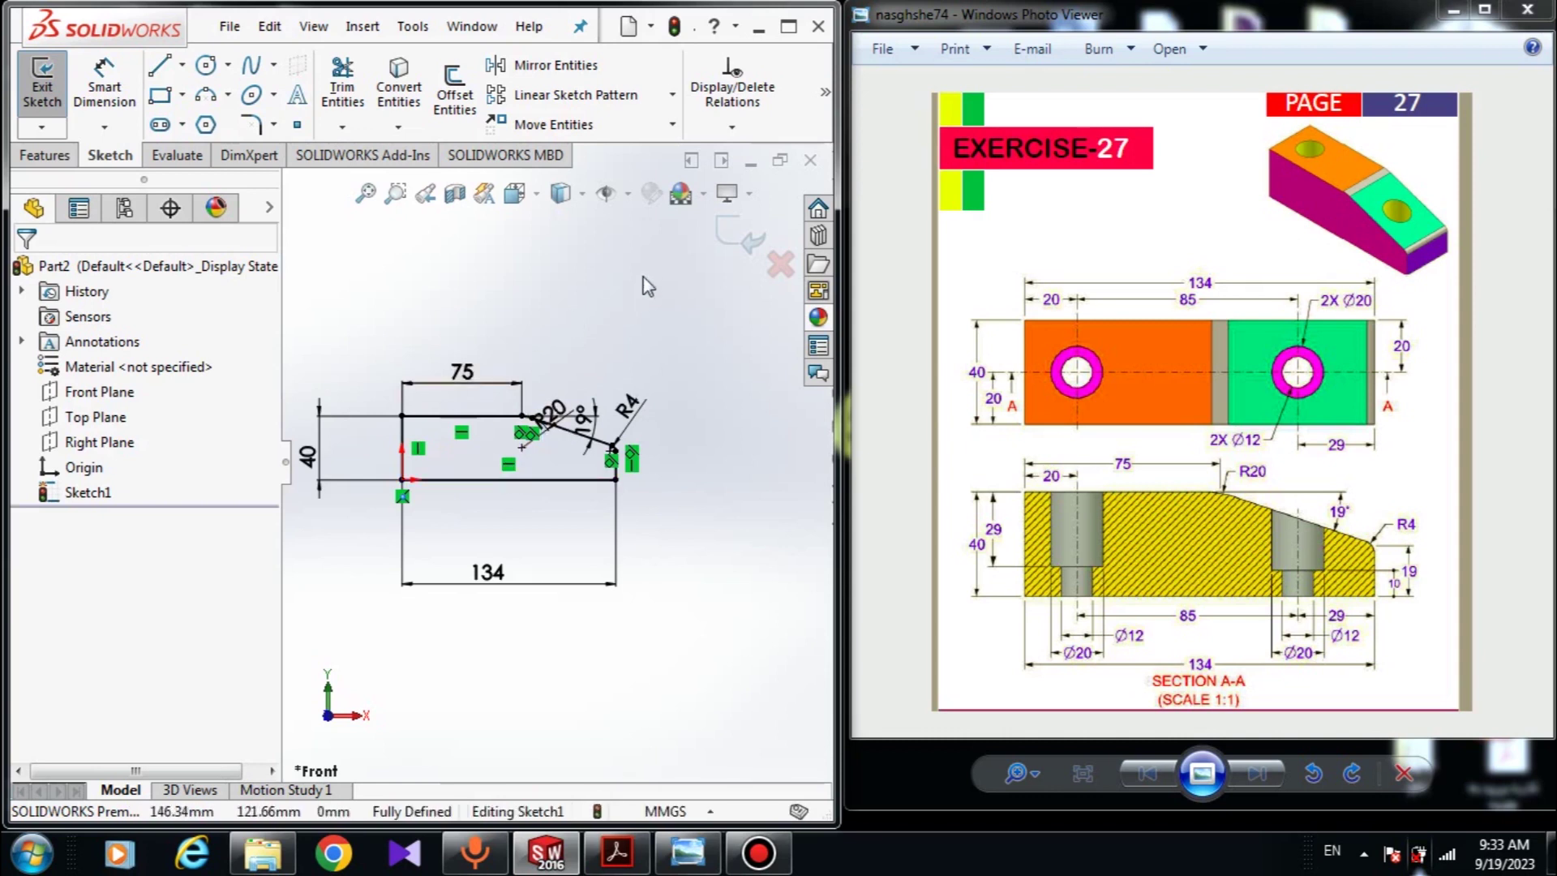
Toggle the visibility of the sketch dimensions off and on again
{"action": "left_click", "coordinate": [627, 194]}
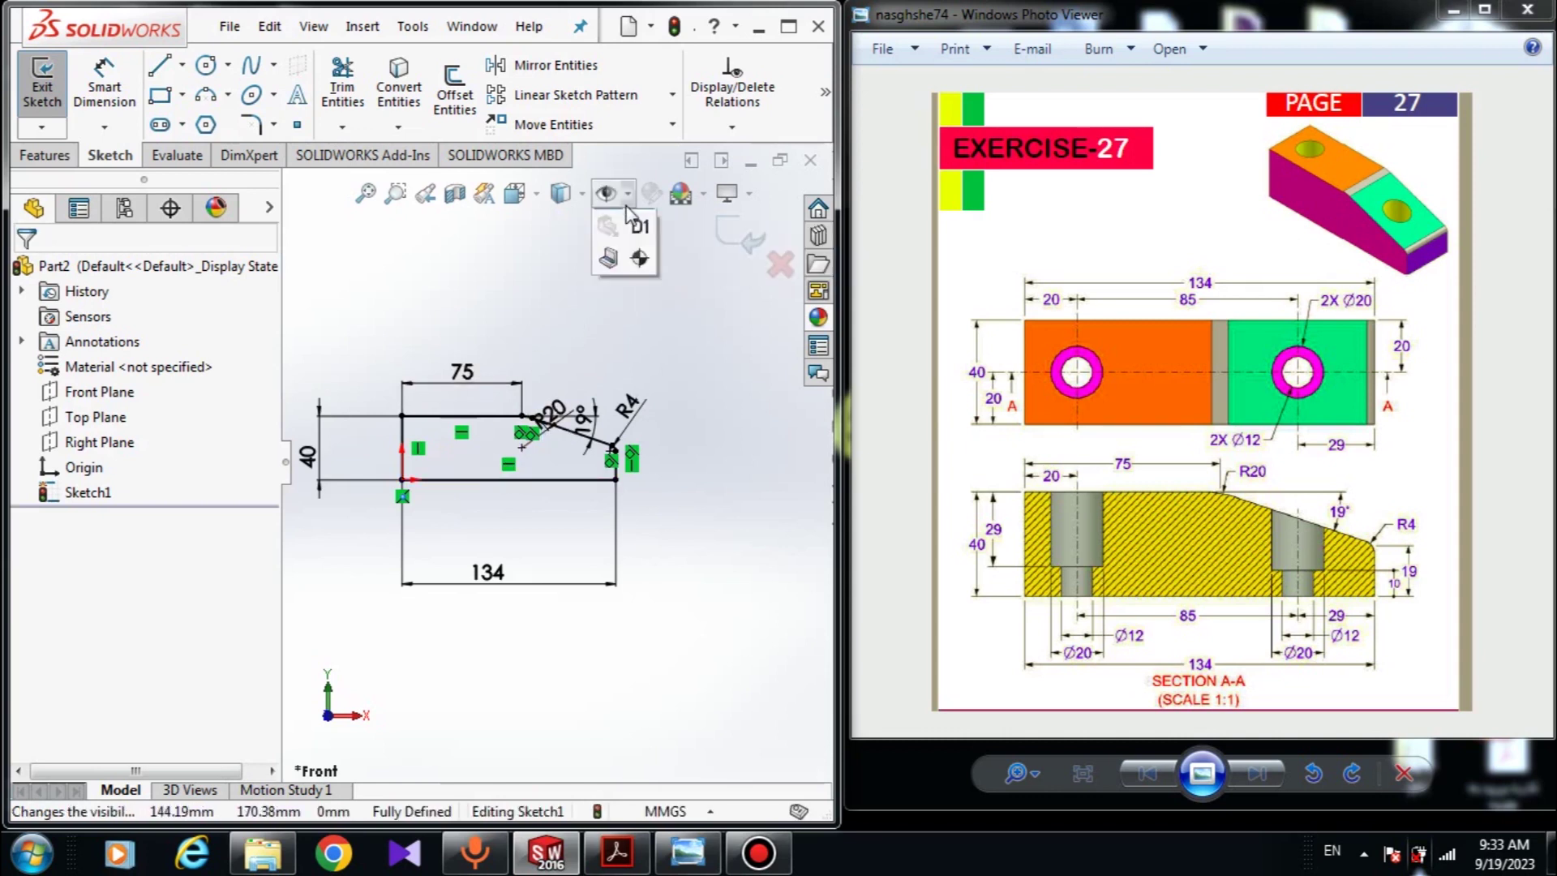
{"action": "left_click", "coordinate": [618, 452]}
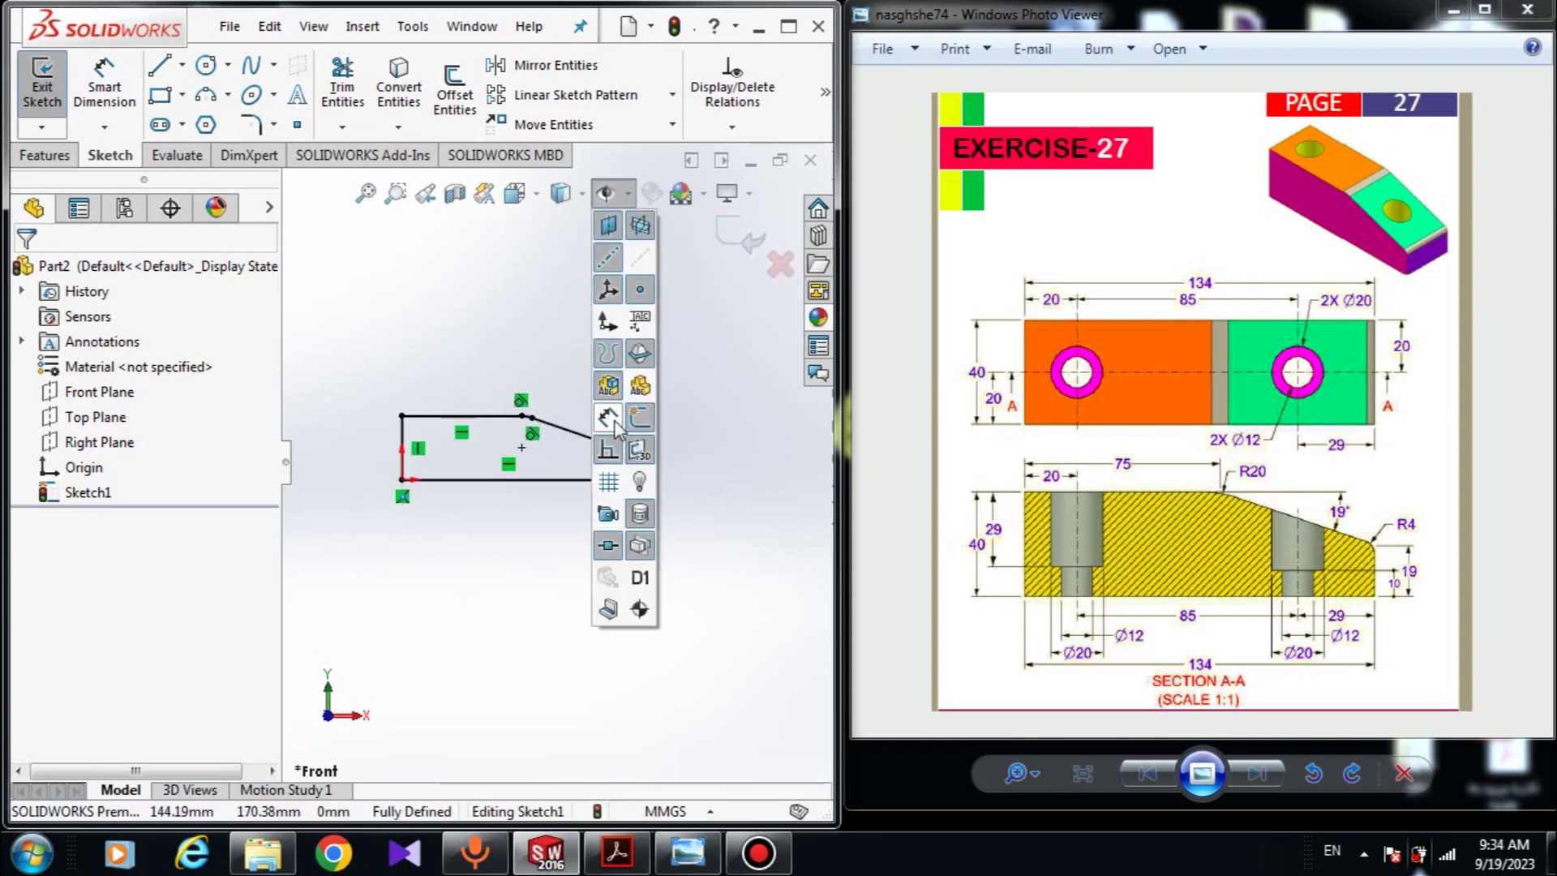
{"action": "left_click", "coordinate": [608, 451]}
{"action": "left_click", "coordinate": [608, 417]}
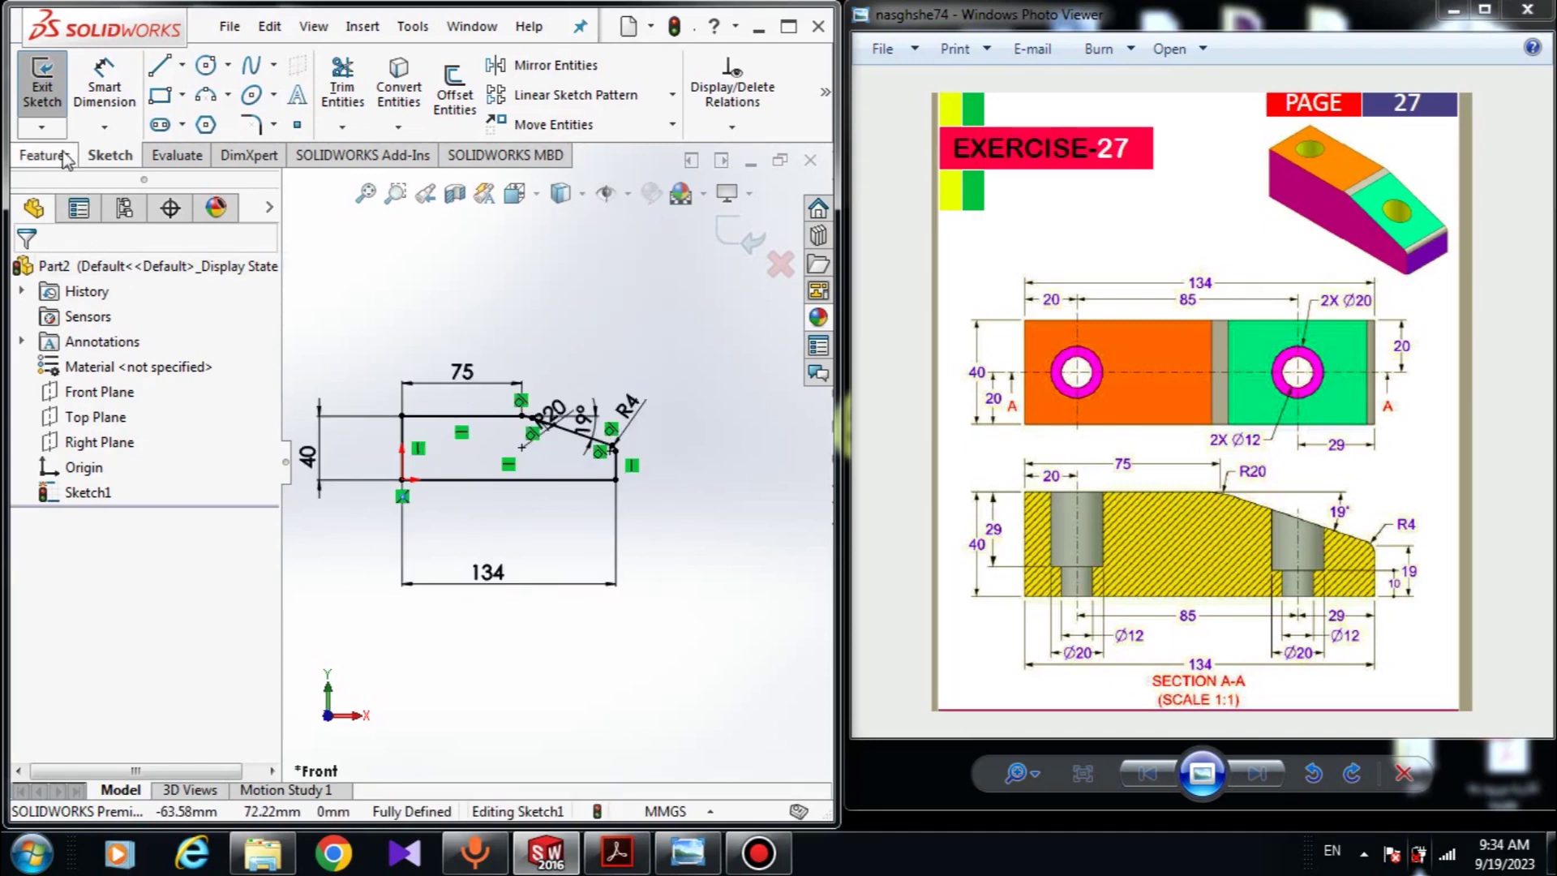
Hide the Features command set and restore it
{"action": "left_click", "coordinate": [21, 158]}
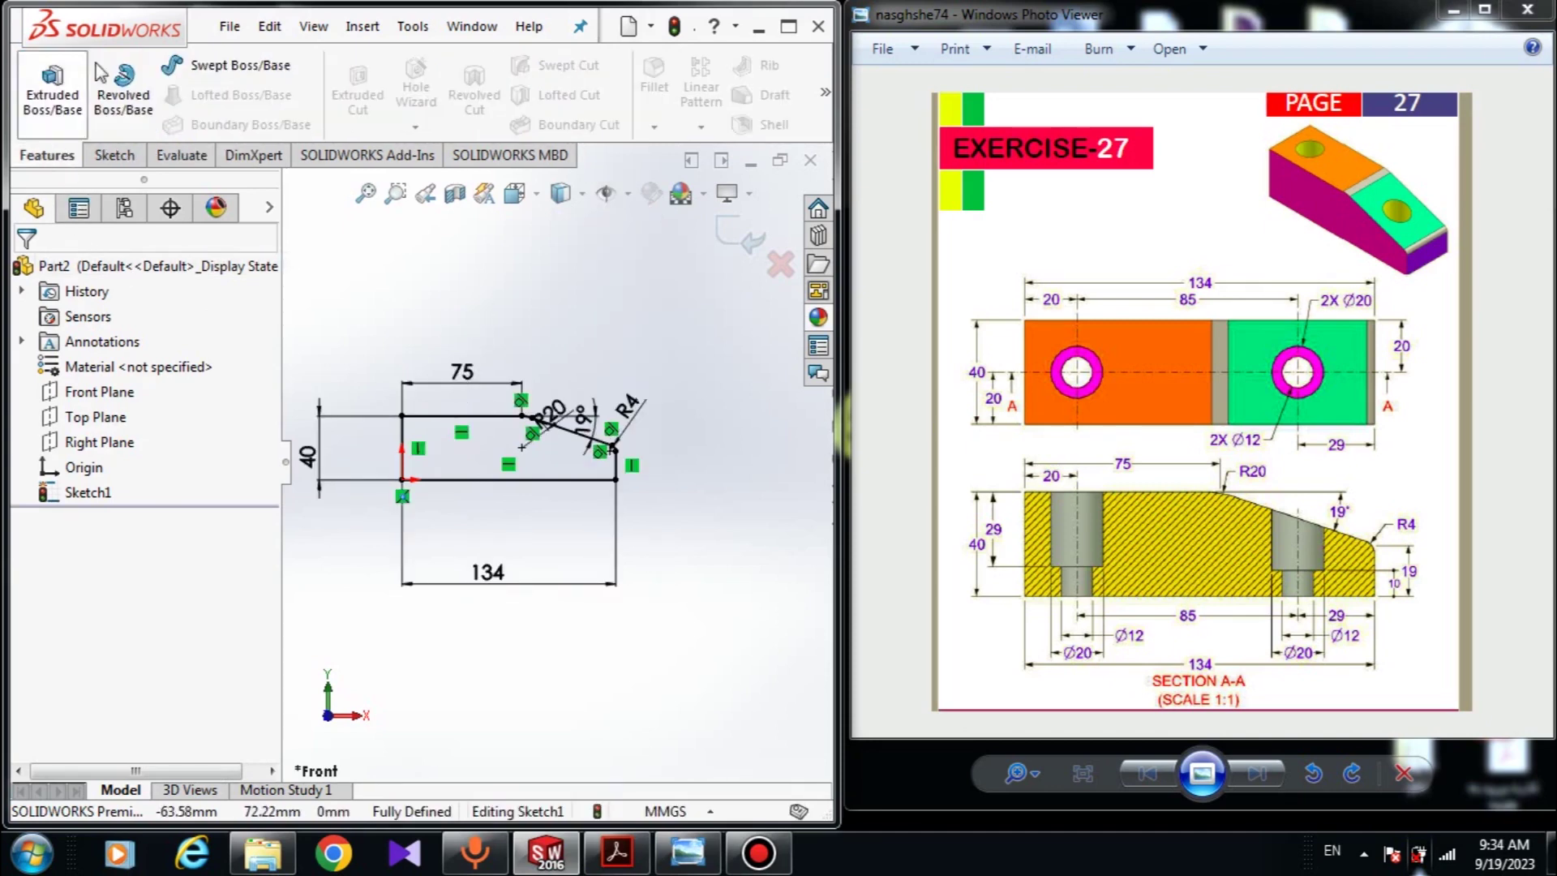
{"action": "right_click", "coordinate": [37, 154]}
{"action": "left_click", "coordinate": [39, 165]}
{"action": "right_click", "coordinate": [37, 162]}
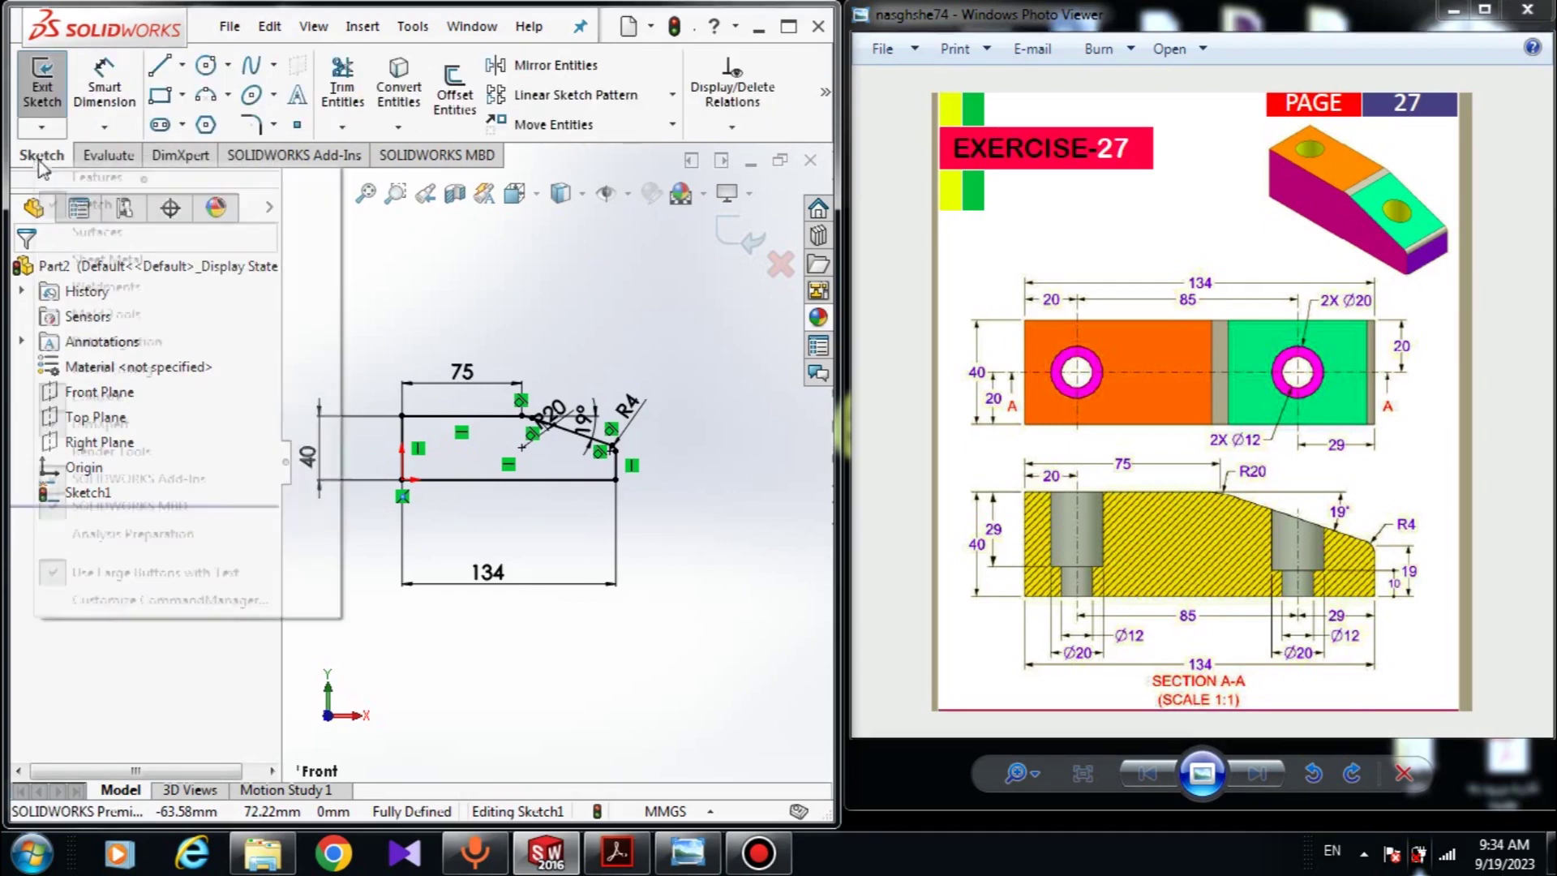
{"action": "left_click", "coordinate": [56, 171]}
Extrude the side profile's closed region as a boss with a blind depth of 40 mm
{"action": "left_click", "coordinate": [47, 155]}
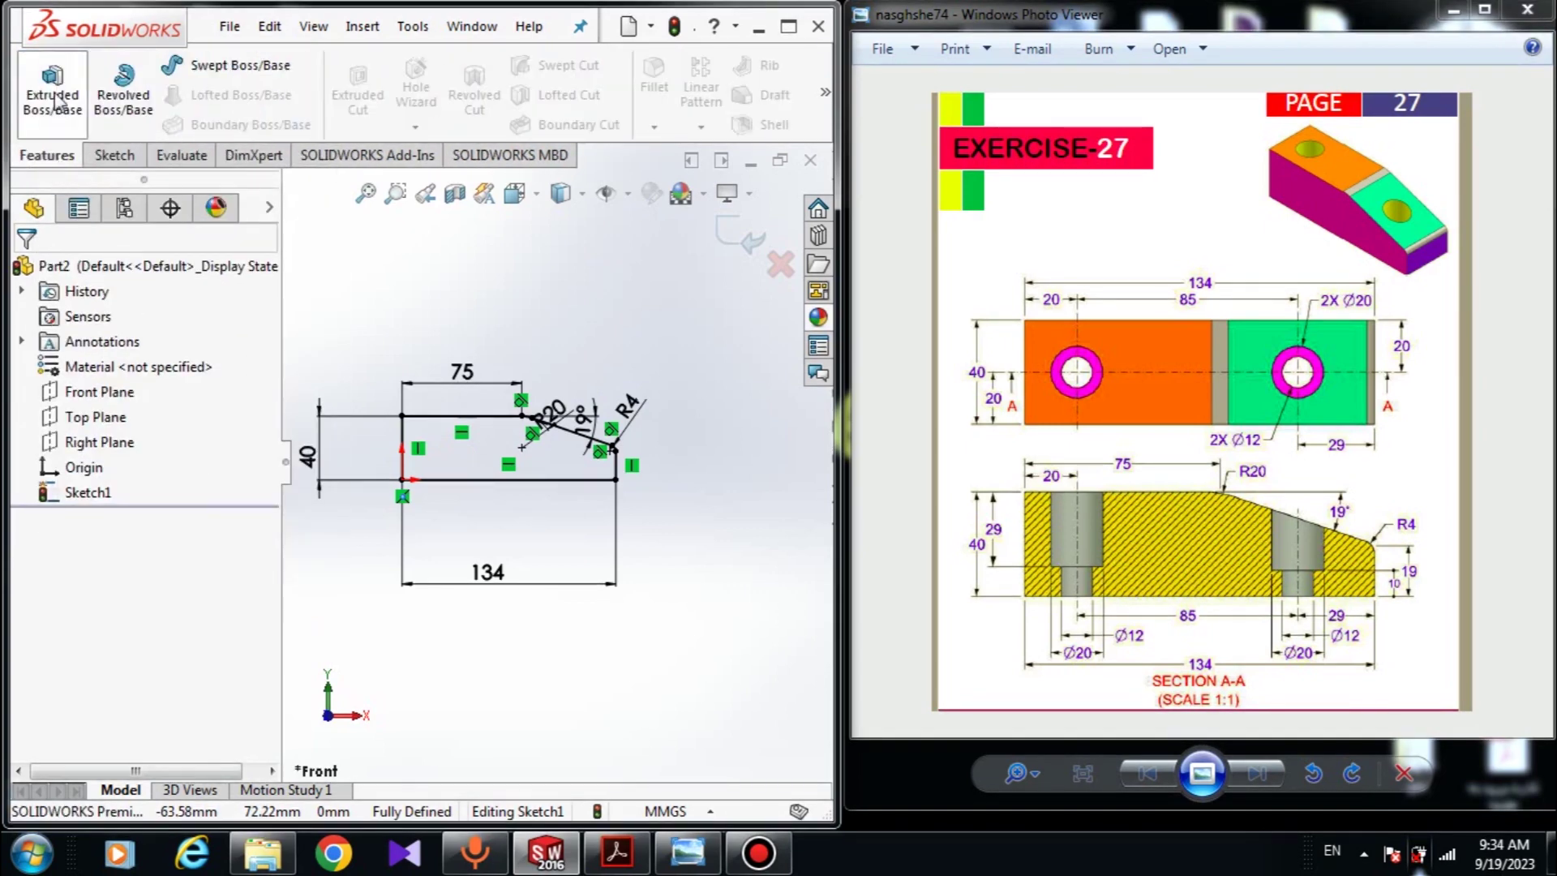
{"action": "left_click", "coordinate": [52, 93]}
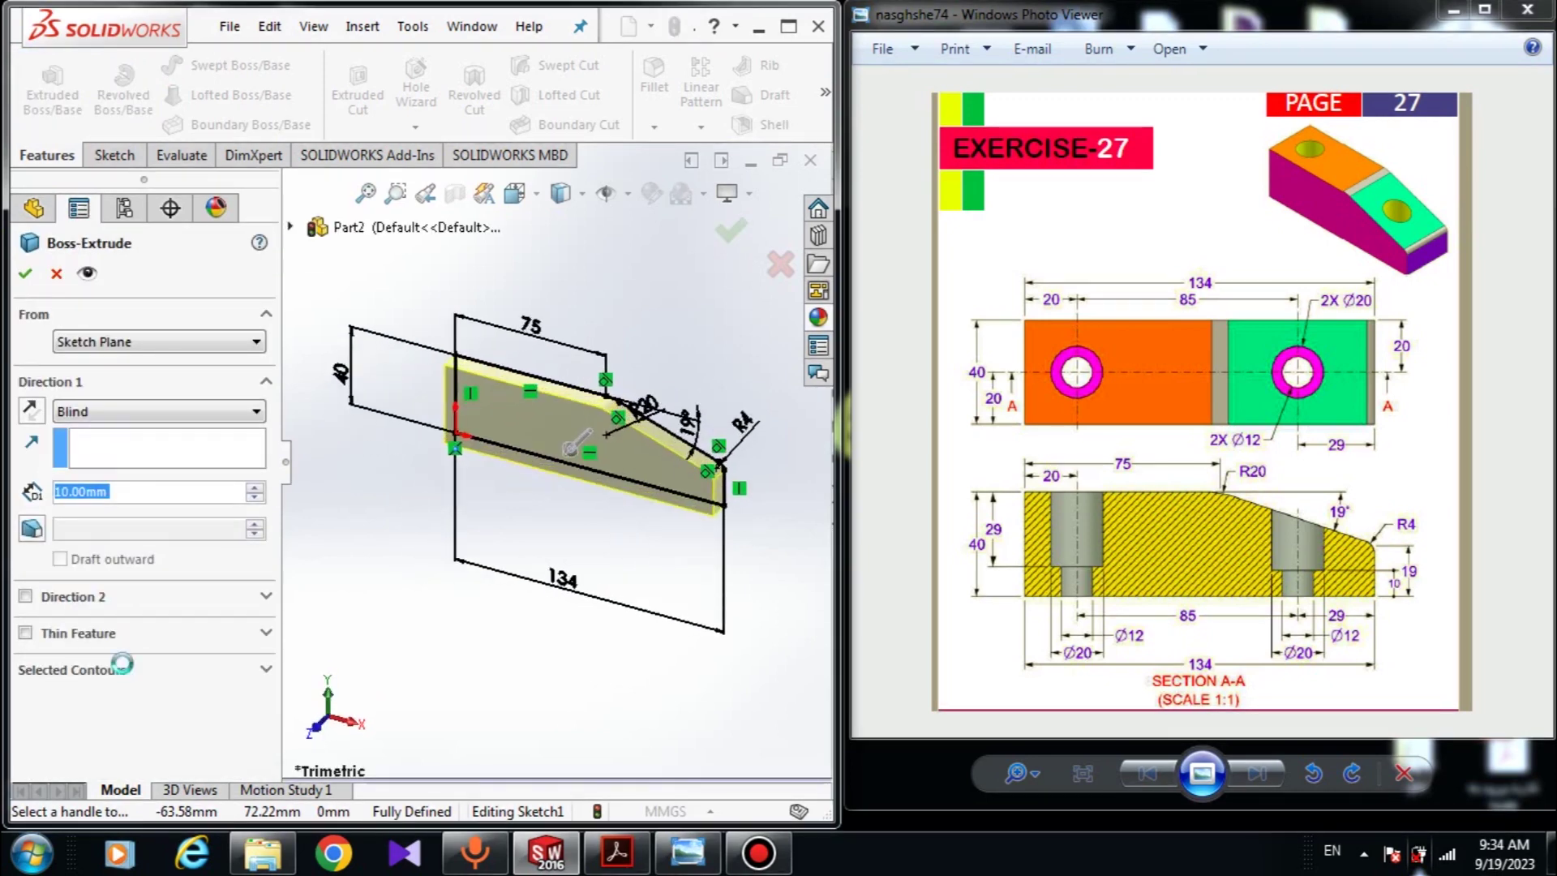
{"action": "left_click", "coordinate": [254, 670]}
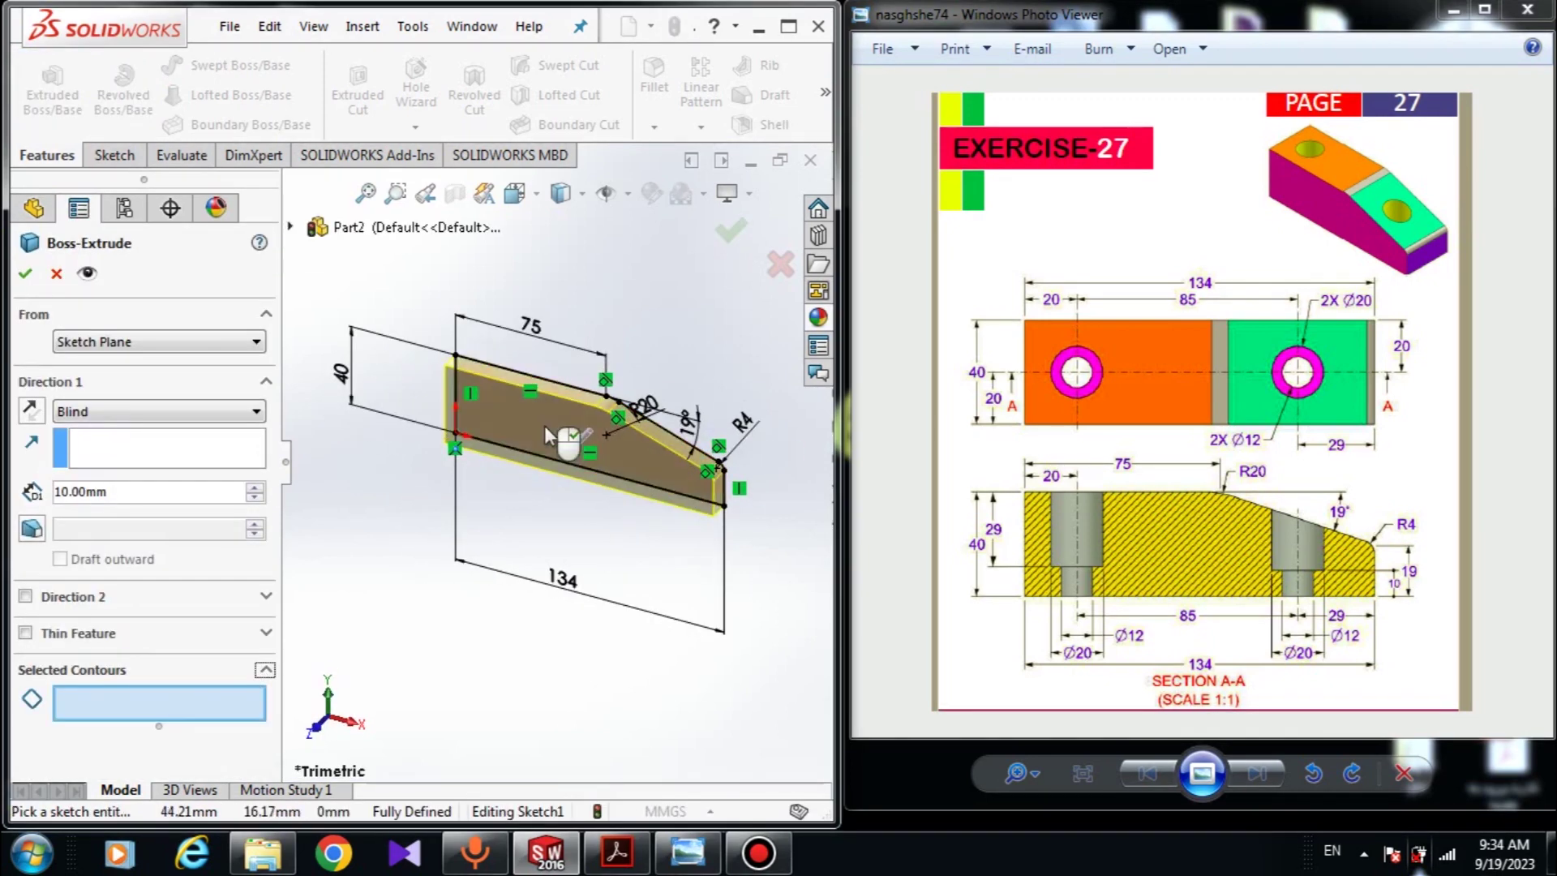
{"action": "left_click", "coordinate": [543, 425]}
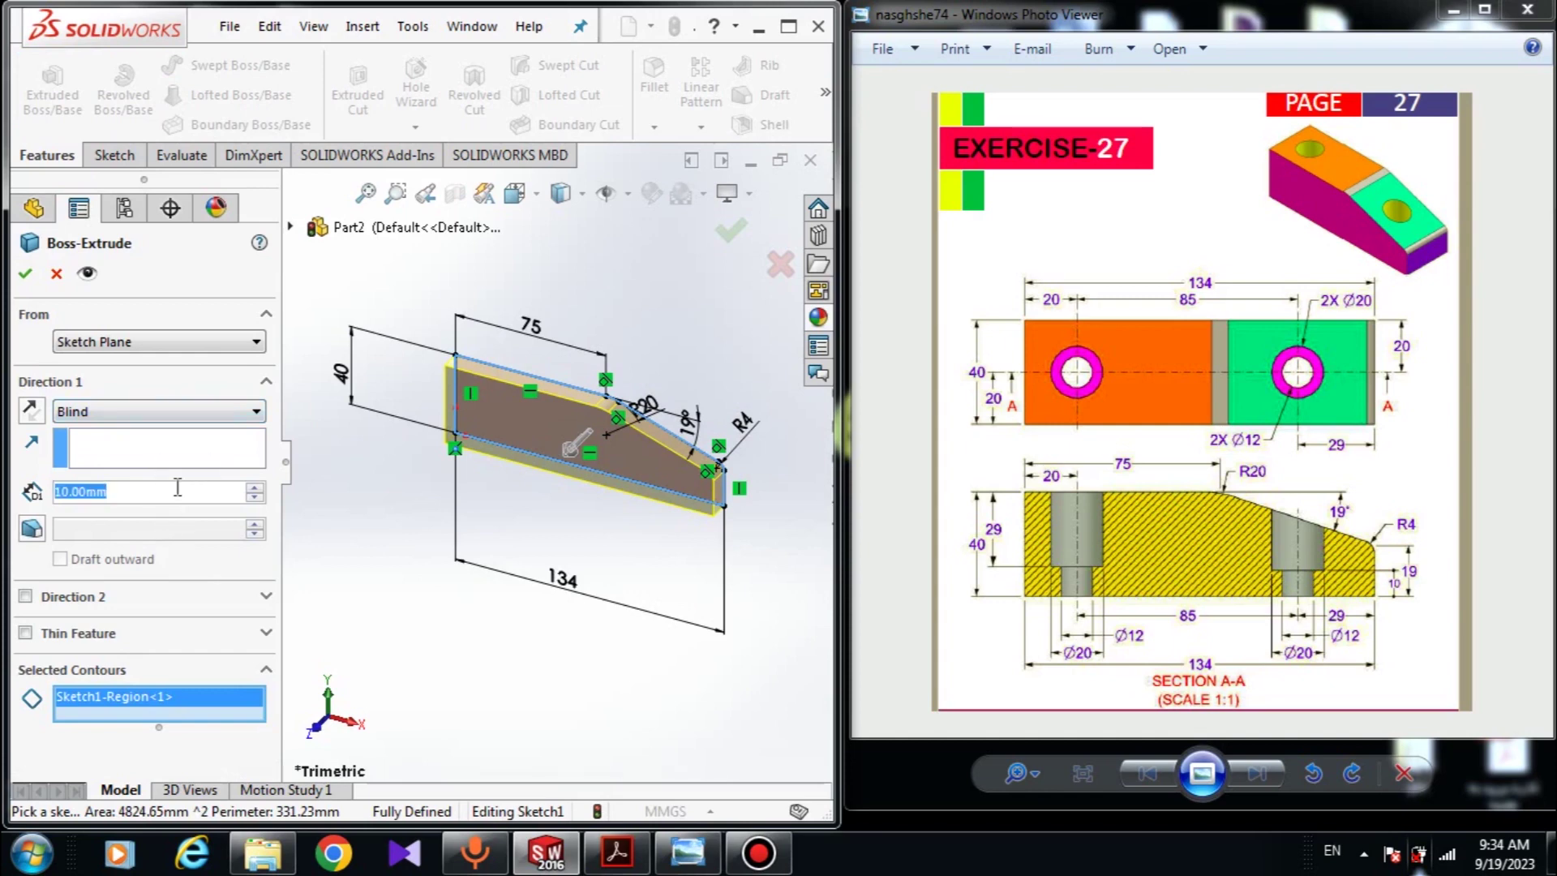
{"action": "type", "text": "40"}
{"action": "key", "text": "Return"}
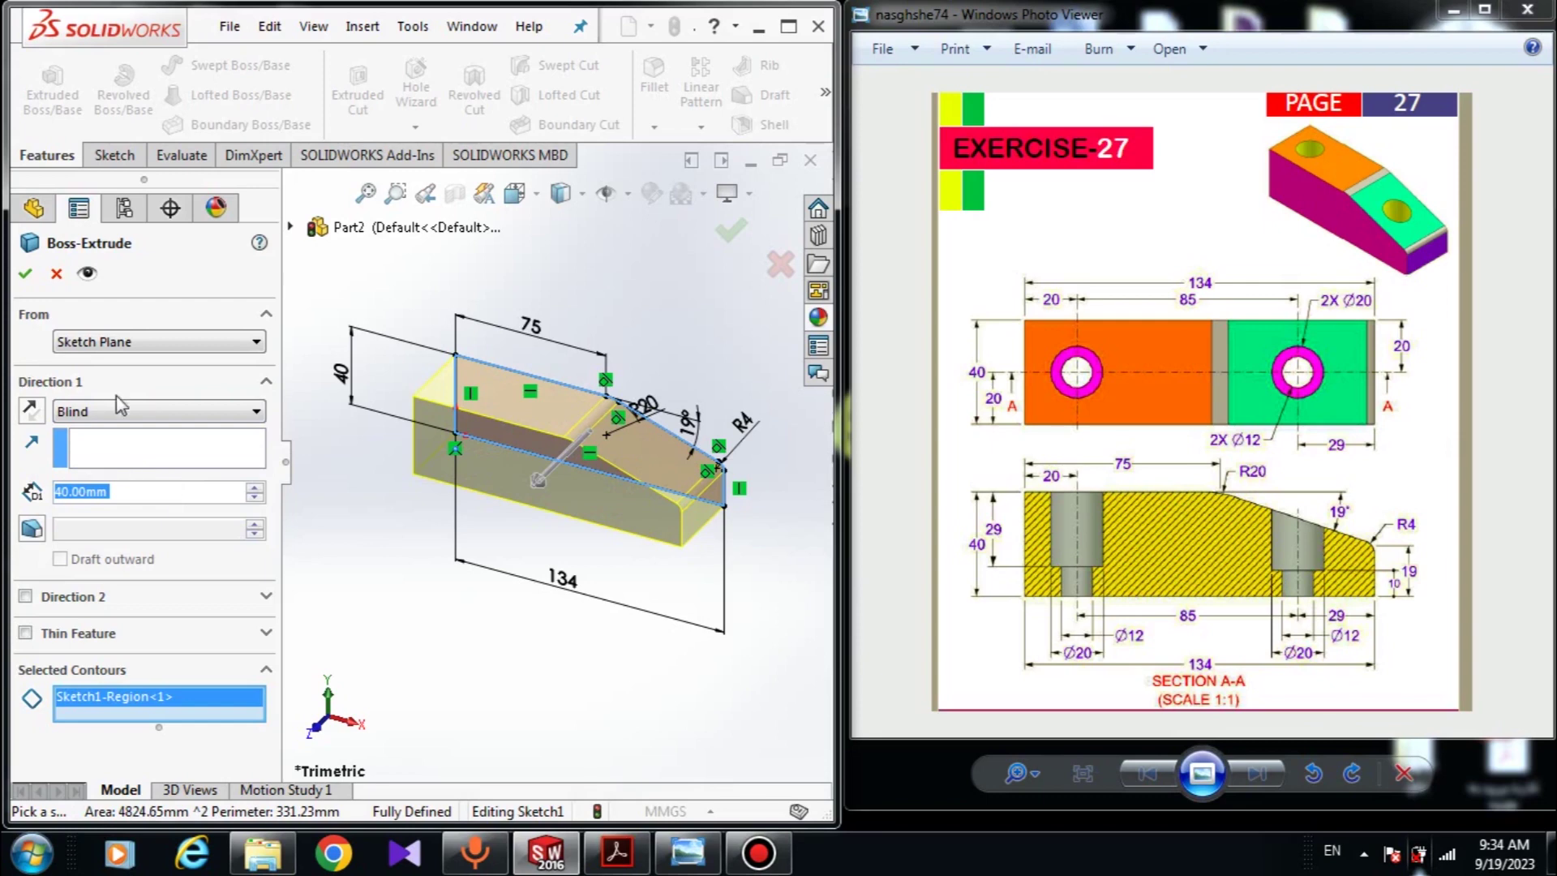
{"action": "left_click", "coordinate": [26, 275]}
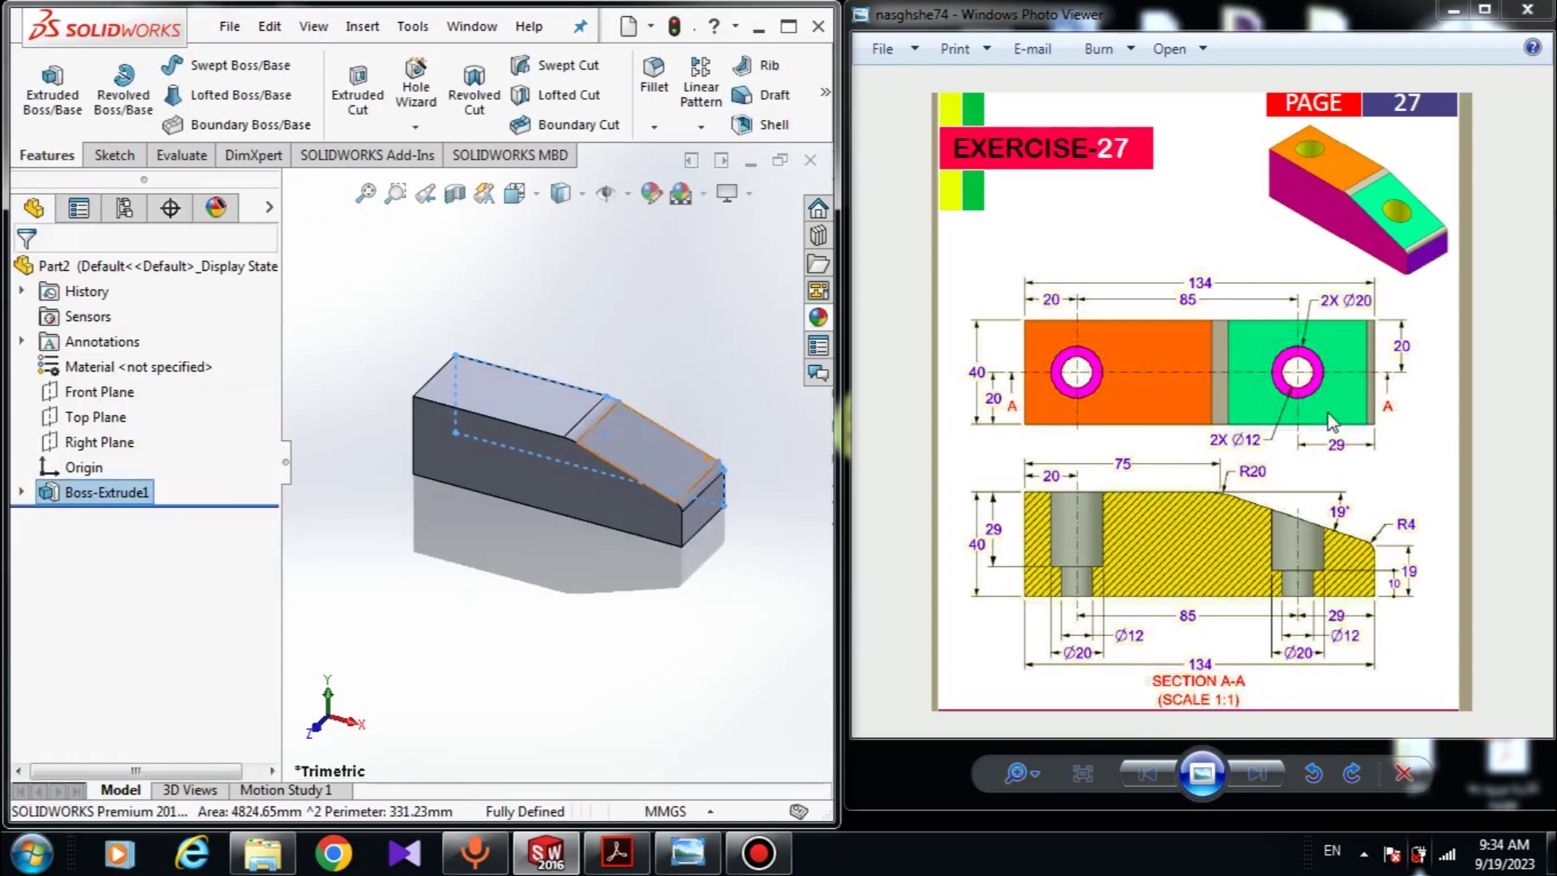
{"action": "left_click", "coordinate": [333, 625]}
{"action": "middle_click_drag", "start_coordinate": [333, 625], "coordinate": [409, 376]}
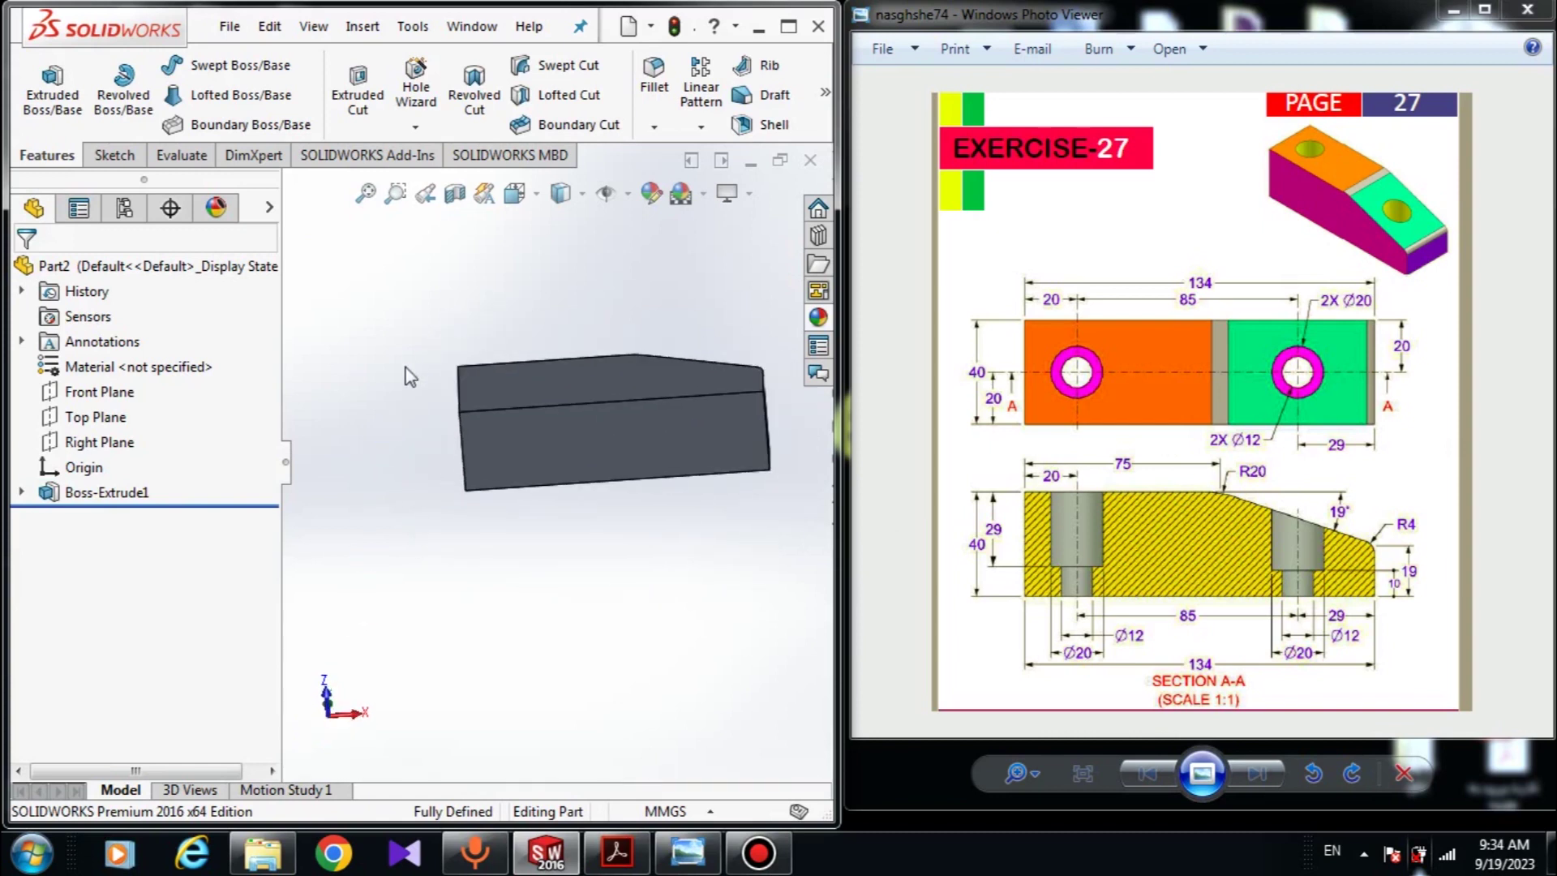
{"action": "left_click", "coordinate": [506, 459]}
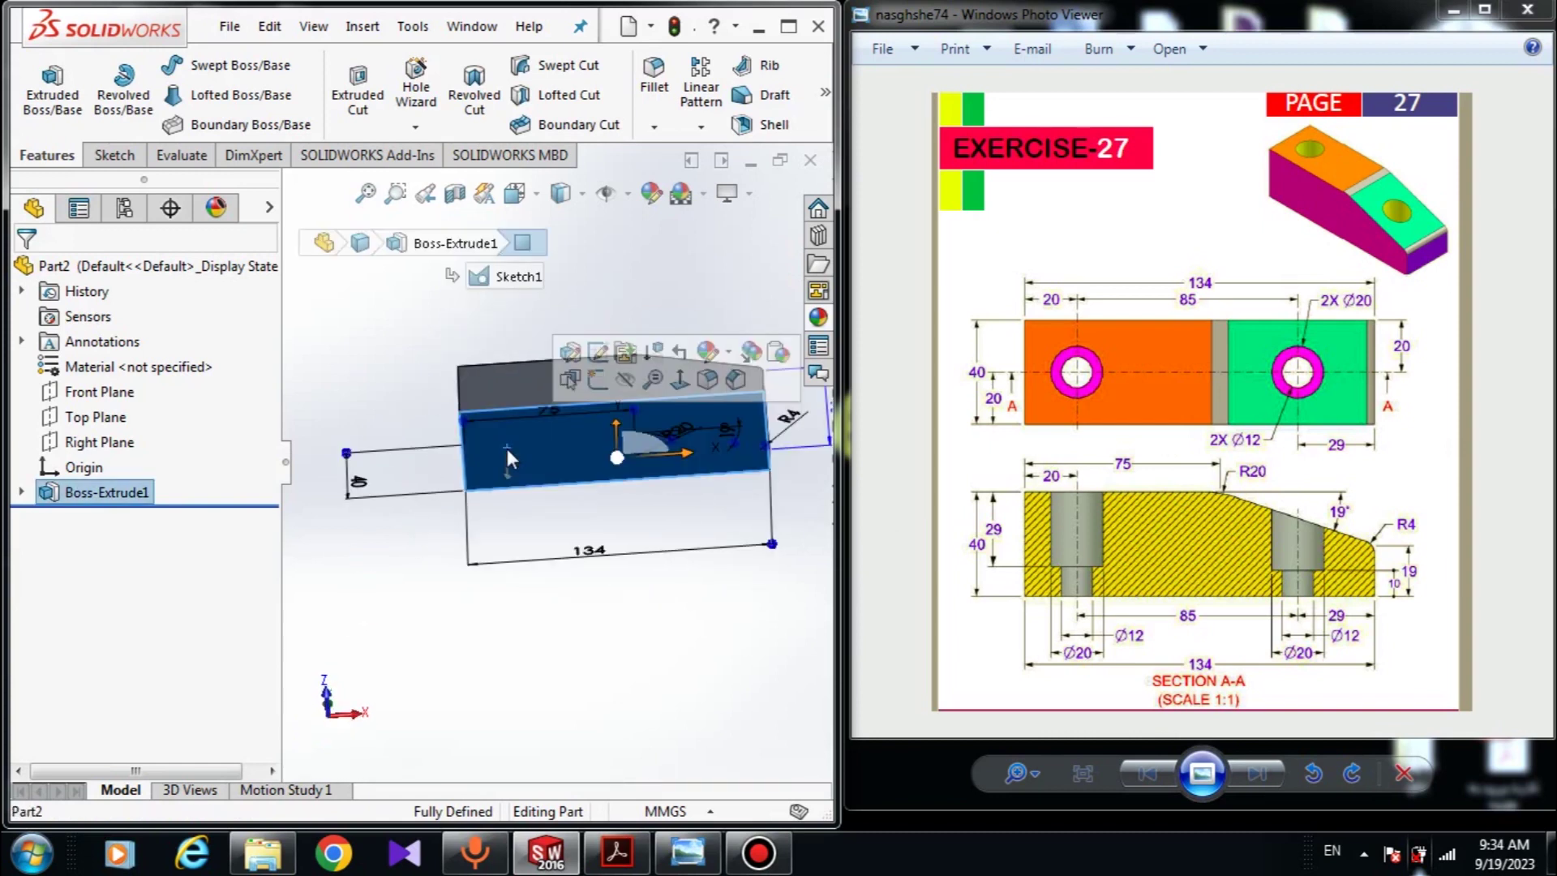
{"action": "left_click", "coordinate": [596, 355]}
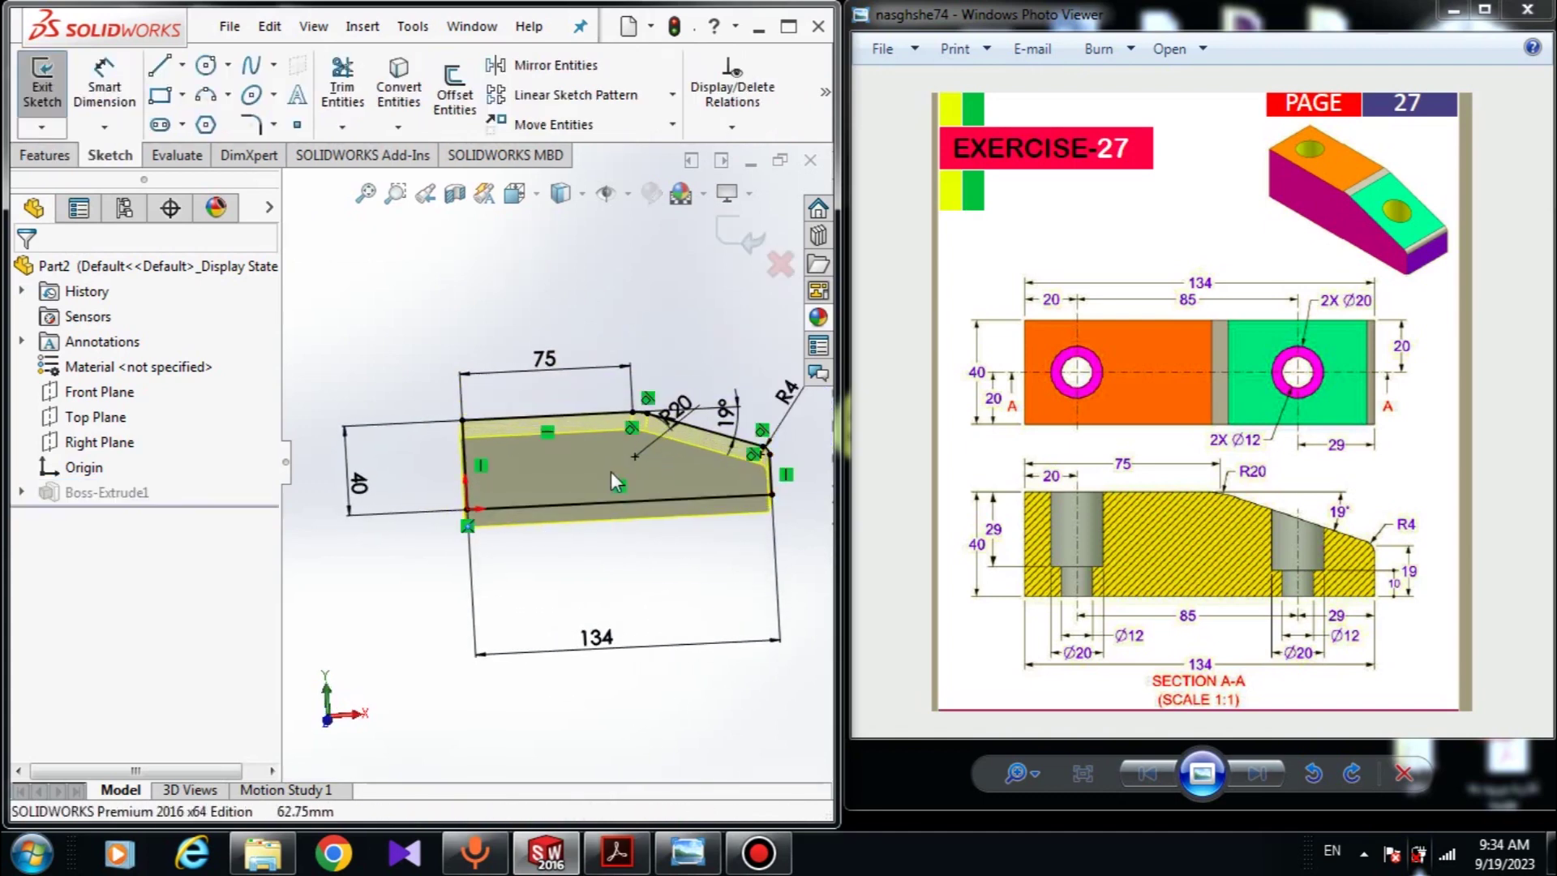
{"action": "left_click", "coordinate": [24, 81]}
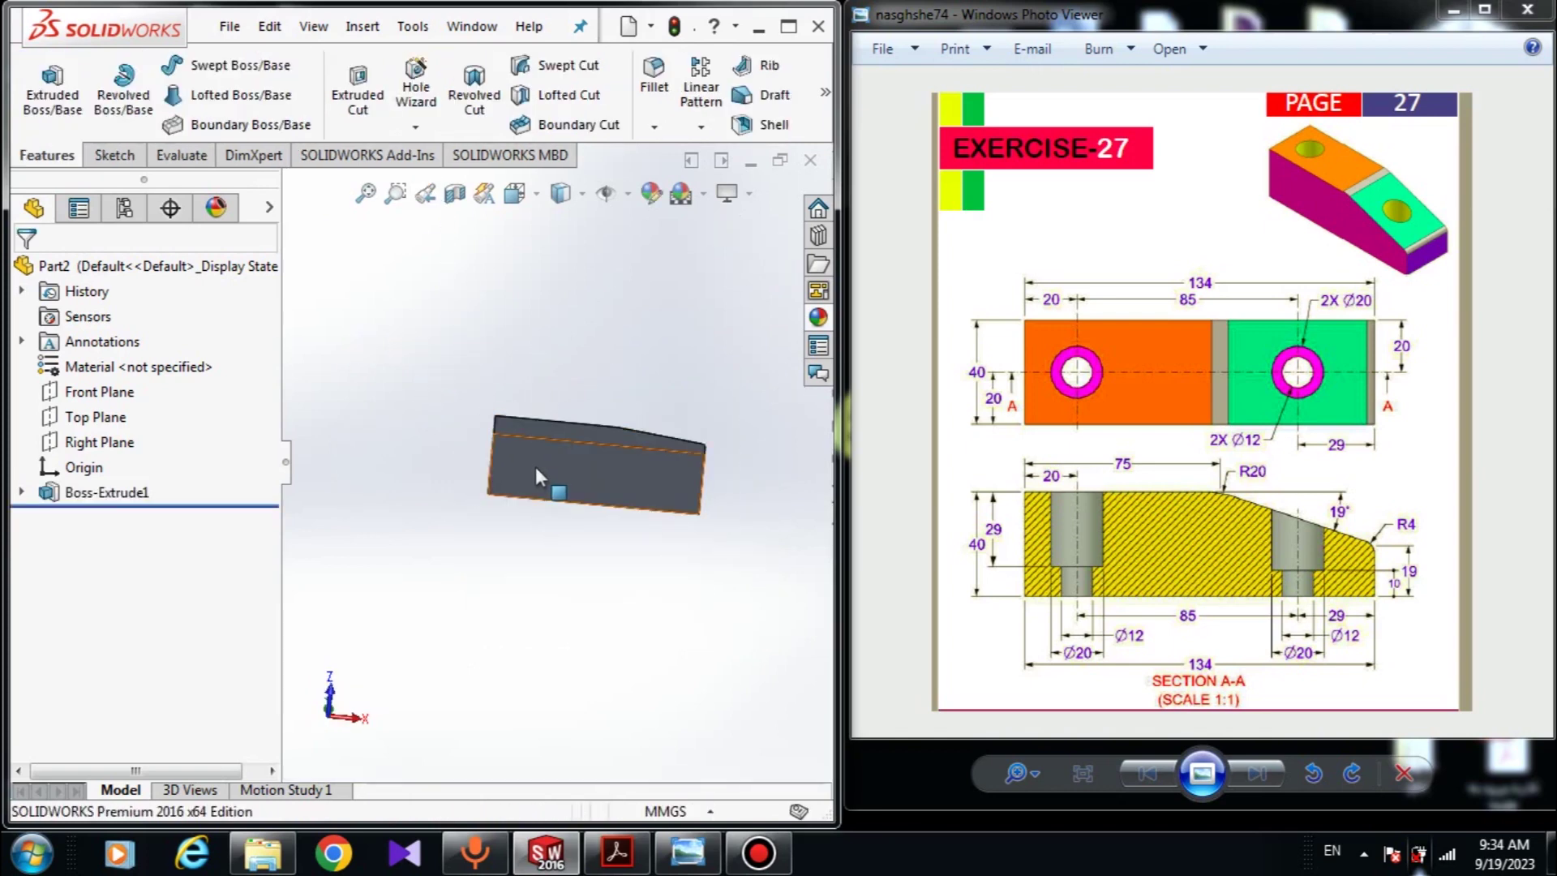
Start a new sketch on the block's underside and set the view to Bottom, fitted to the part
{"action": "left_click", "coordinate": [544, 464]}
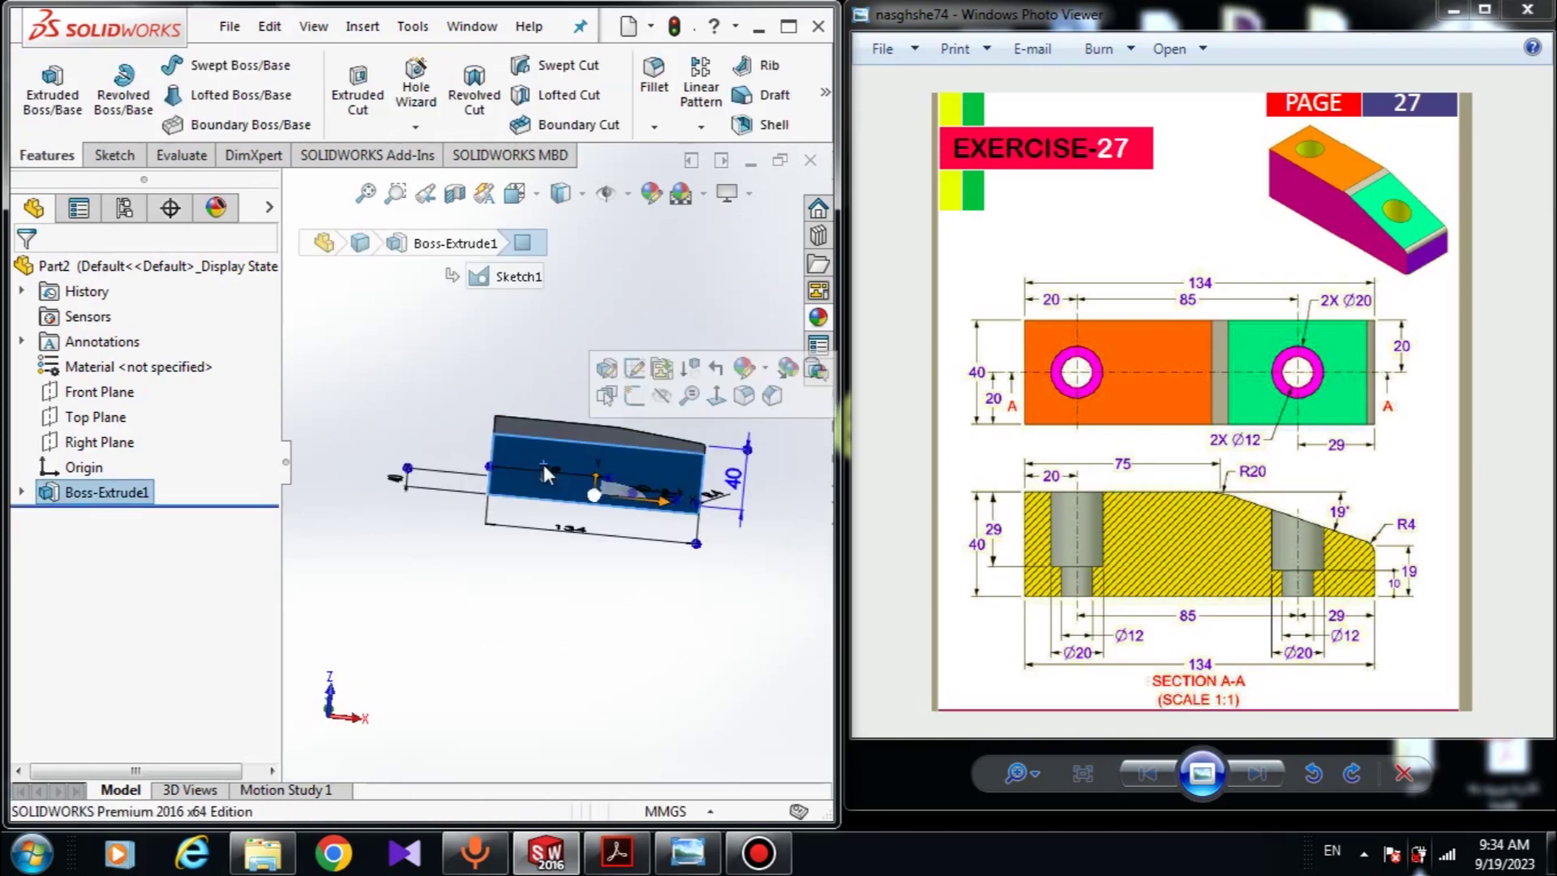
{"action": "left_click", "coordinate": [633, 395]}
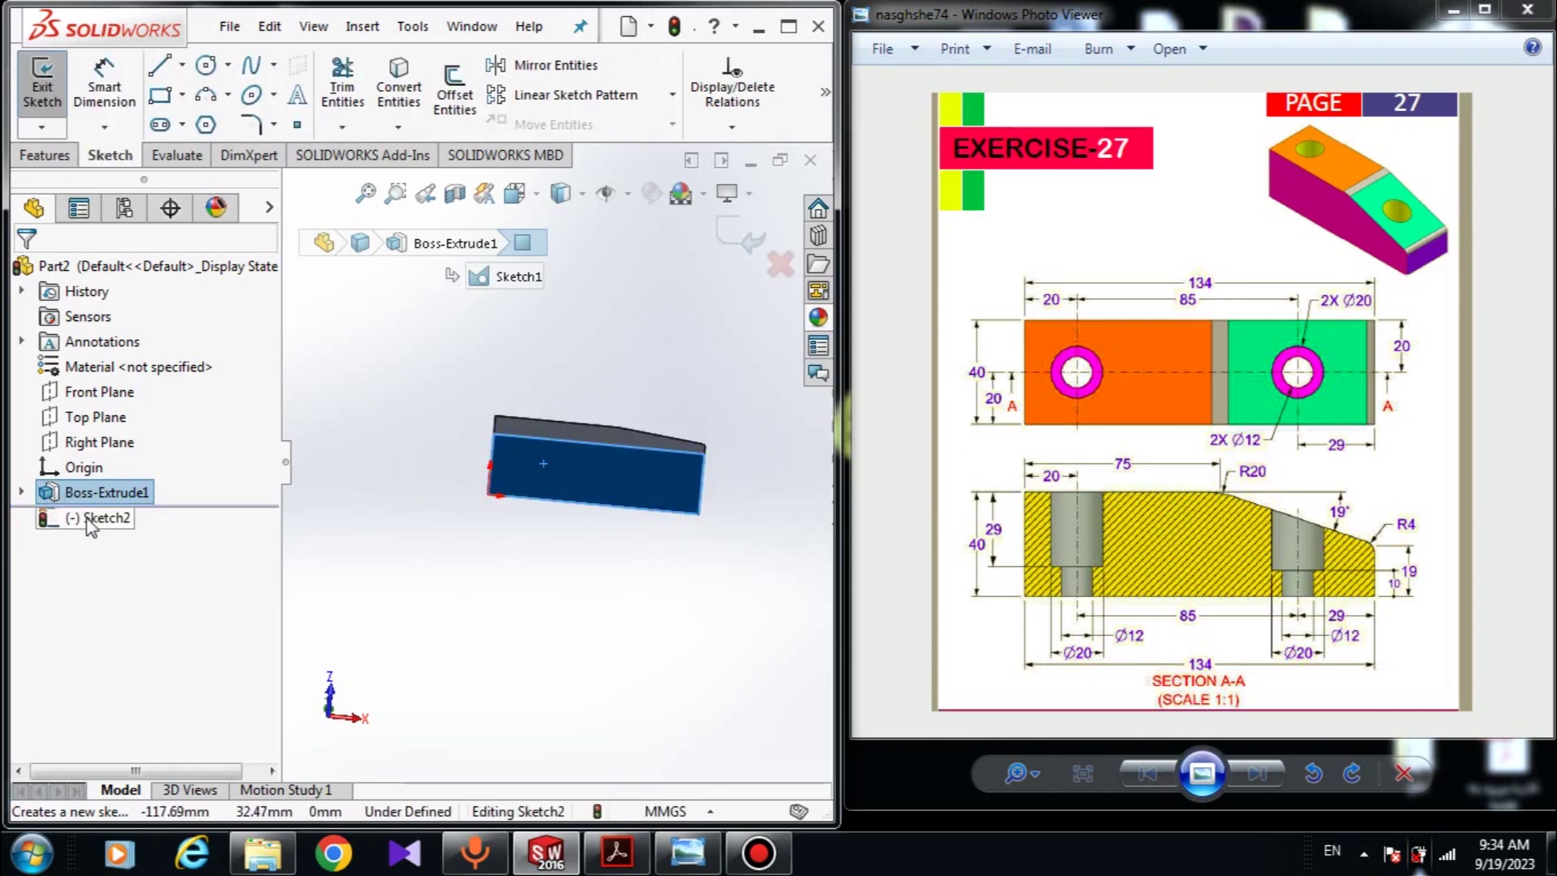
{"action": "left_click", "coordinate": [515, 193]}
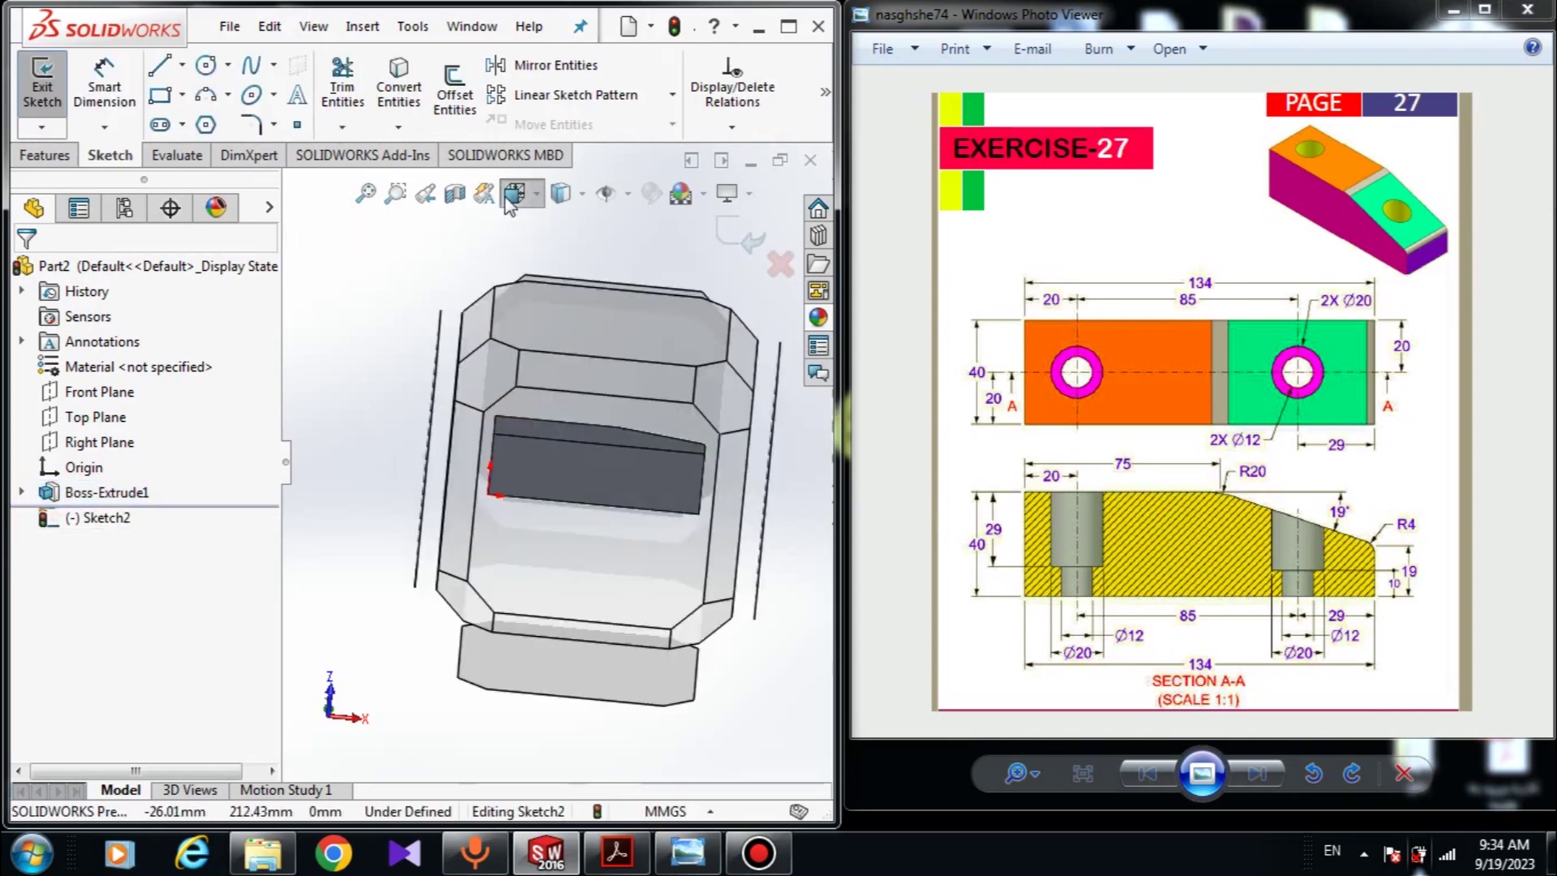
{"action": "left_click", "coordinate": [567, 542]}
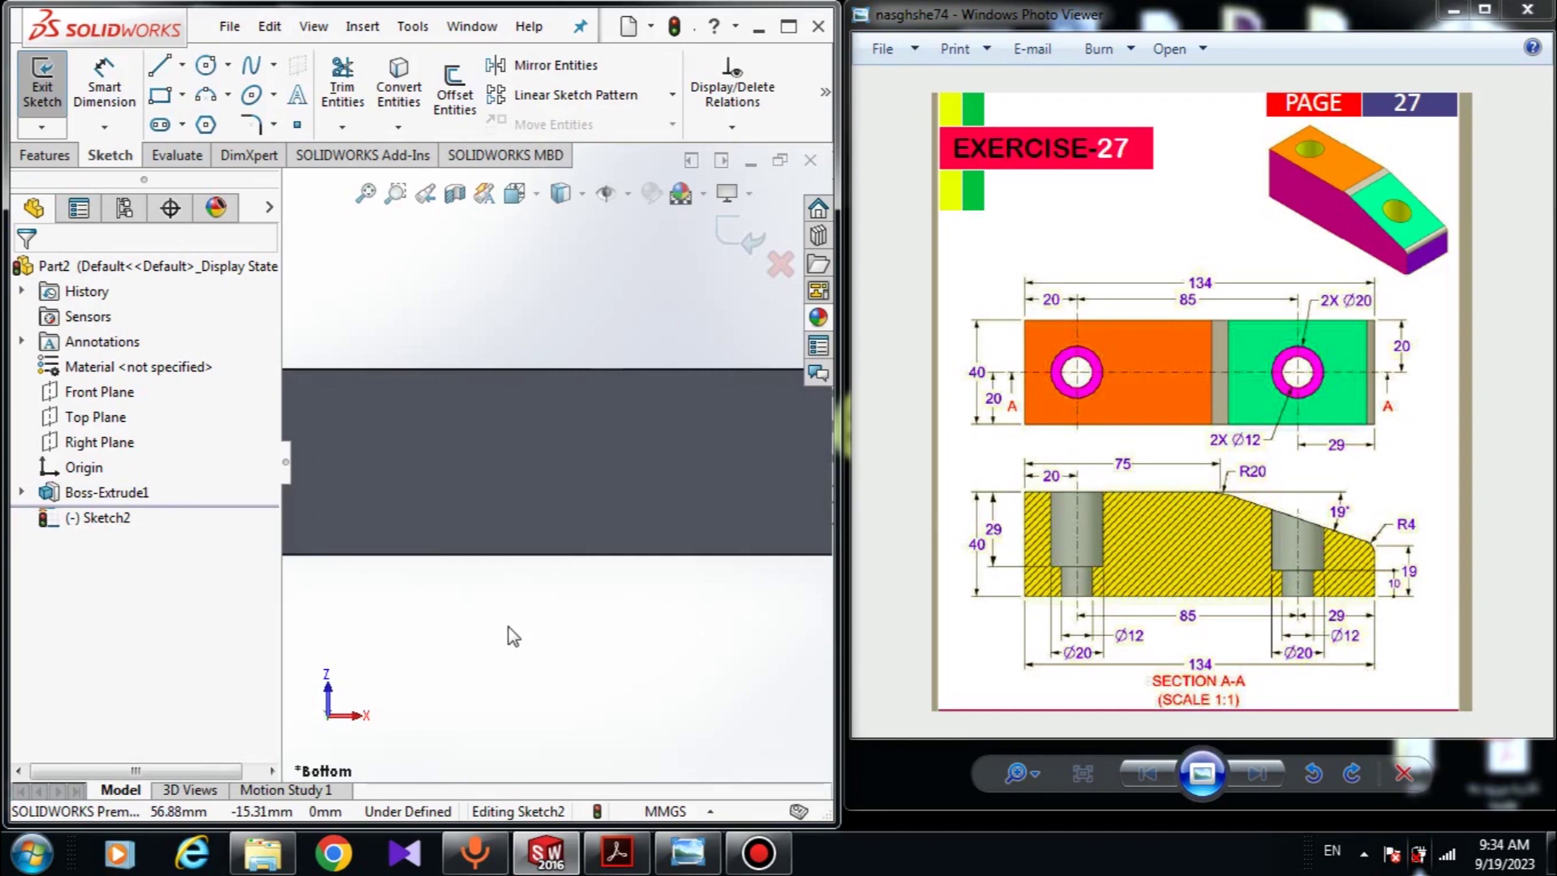
{"action": "key", "text": "f"}
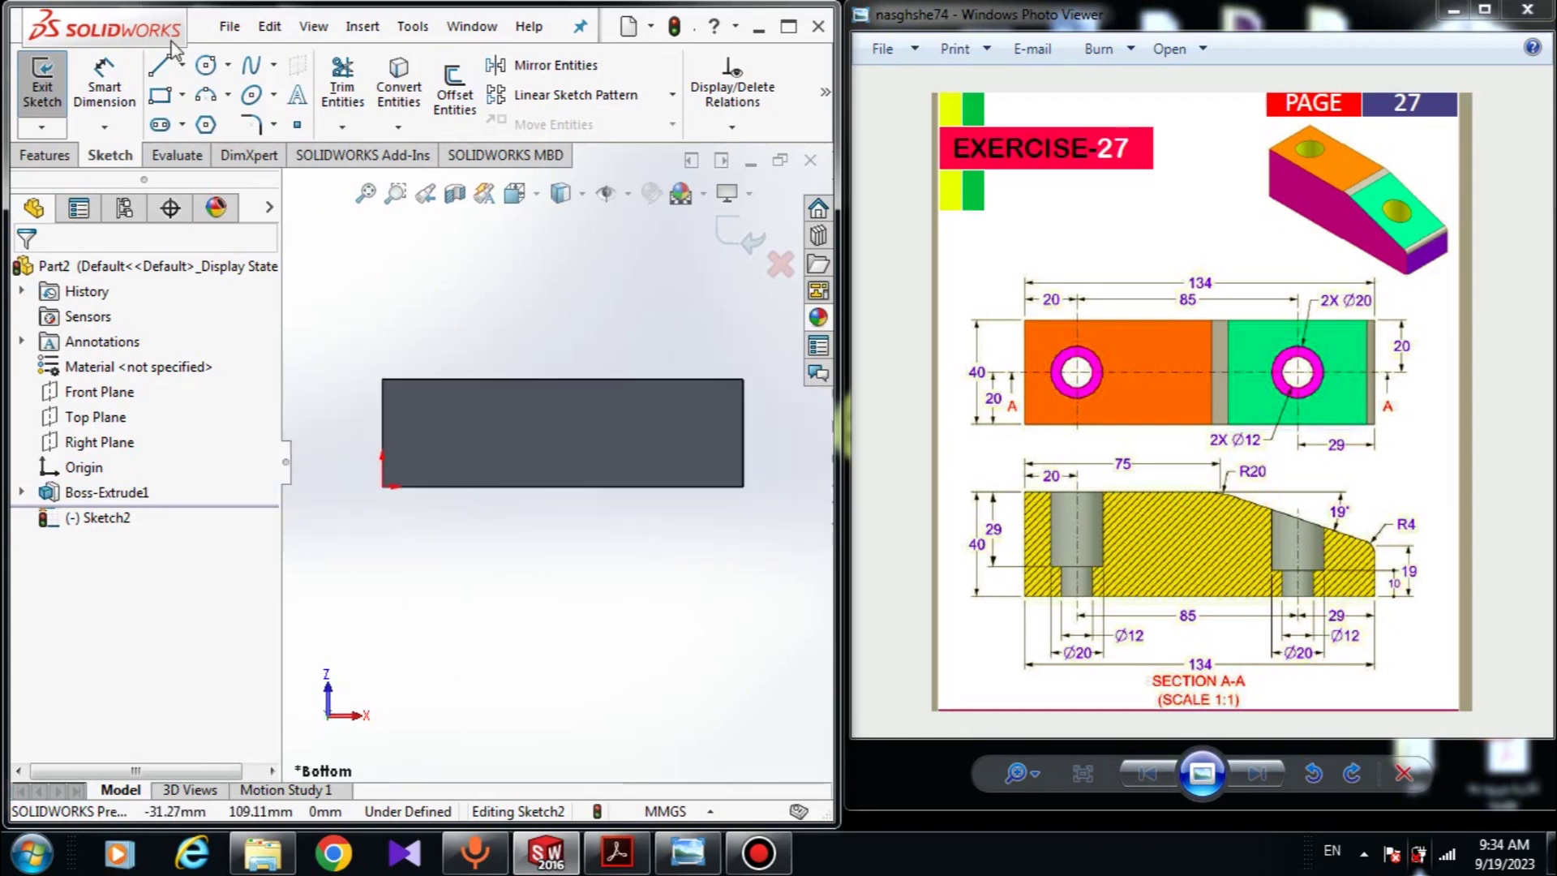
Sketch a horizontal centerline across the block's bottom face, joining the midpoints of its two short edges
{"action": "left_click", "coordinate": [183, 65]}
{"action": "left_click", "coordinate": [212, 122]}
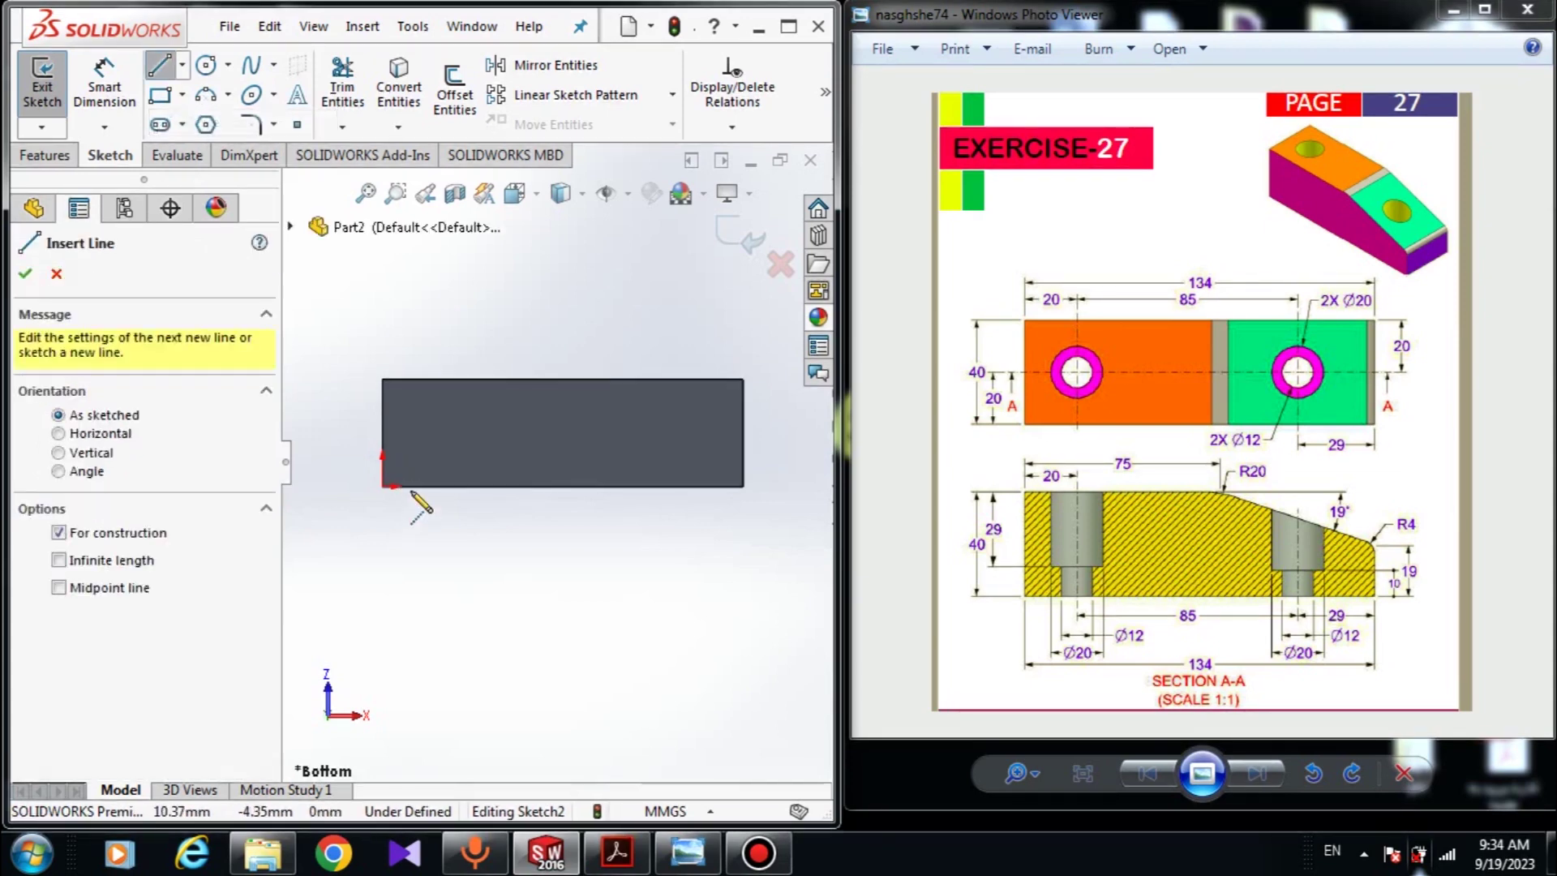
{"action": "left_click", "coordinate": [382, 432]}
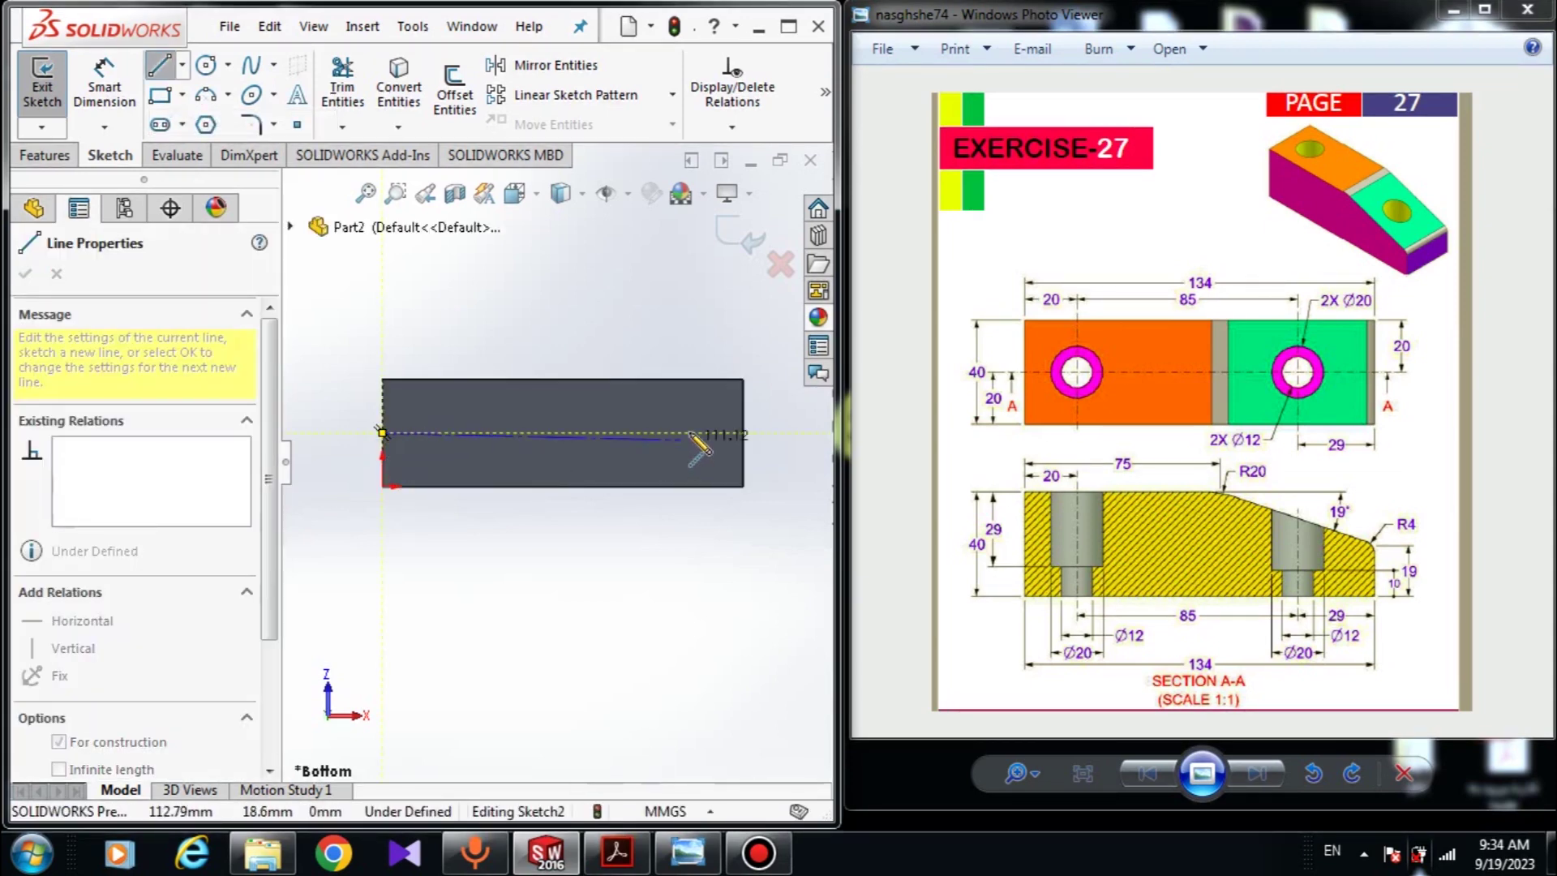
{"action": "left_click", "coordinate": [743, 432]}
{"action": "right_click", "coordinate": [766, 453]}
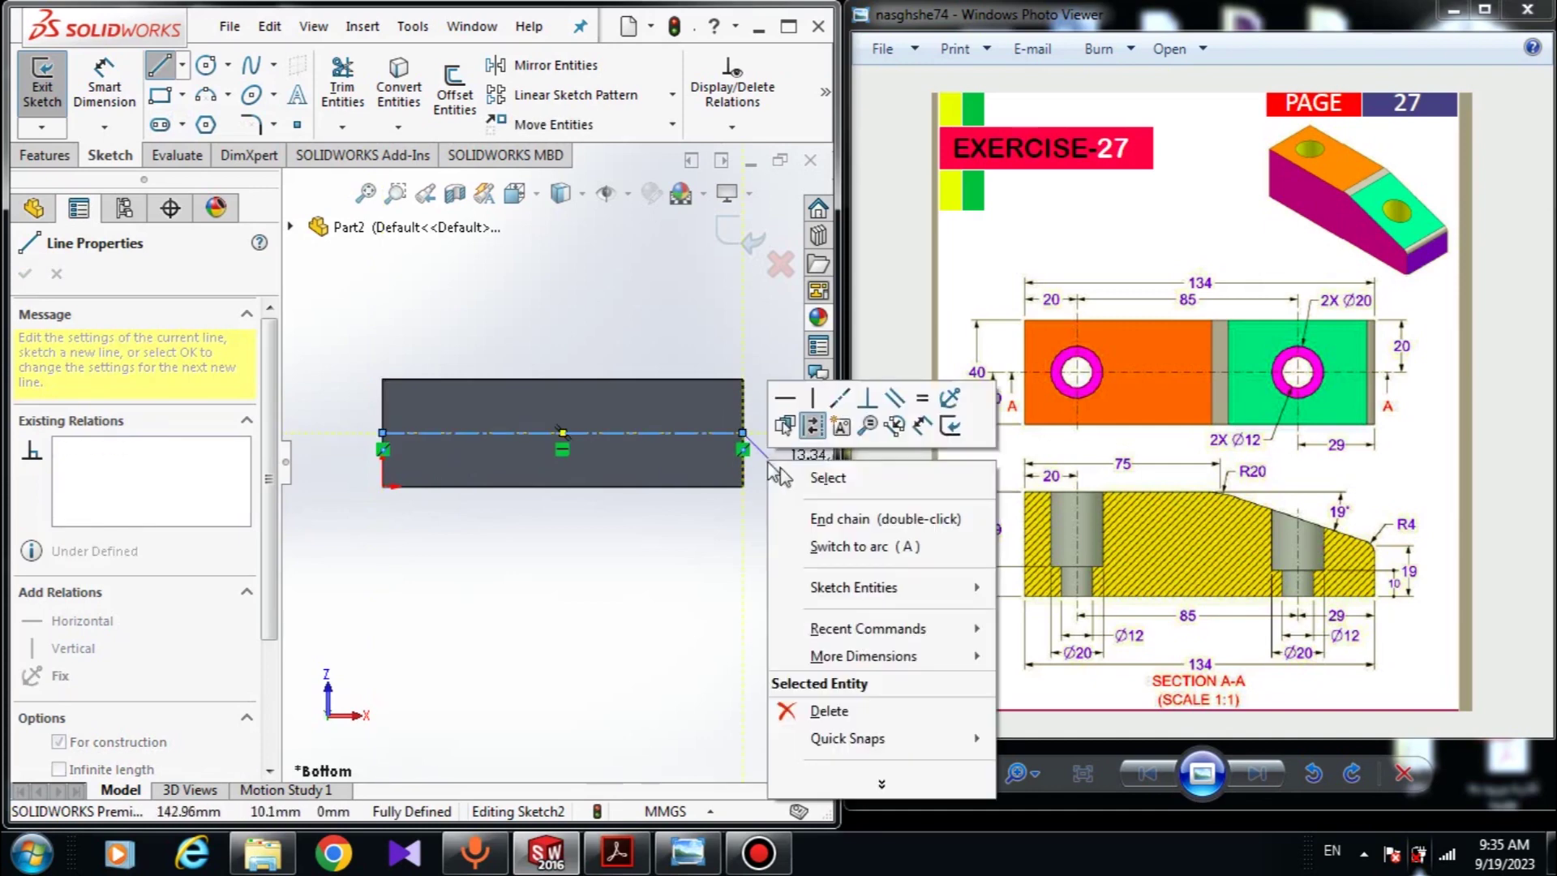
{"action": "left_click", "coordinate": [796, 478]}
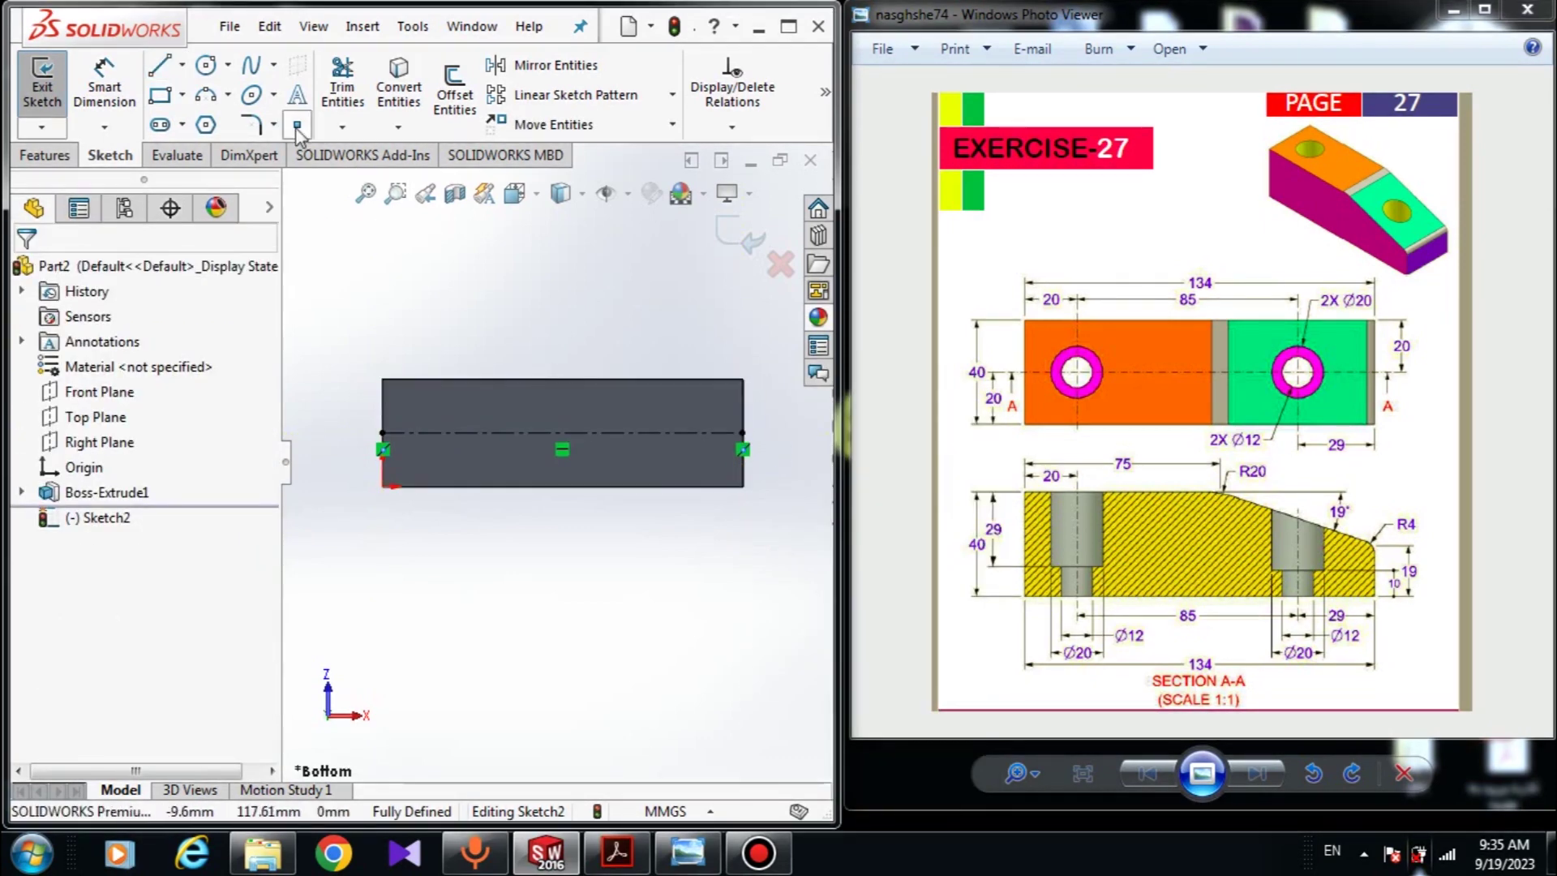
Sketch two circles centred on the centerline, one near each end of the block
{"action": "left_click", "coordinate": [207, 71]}
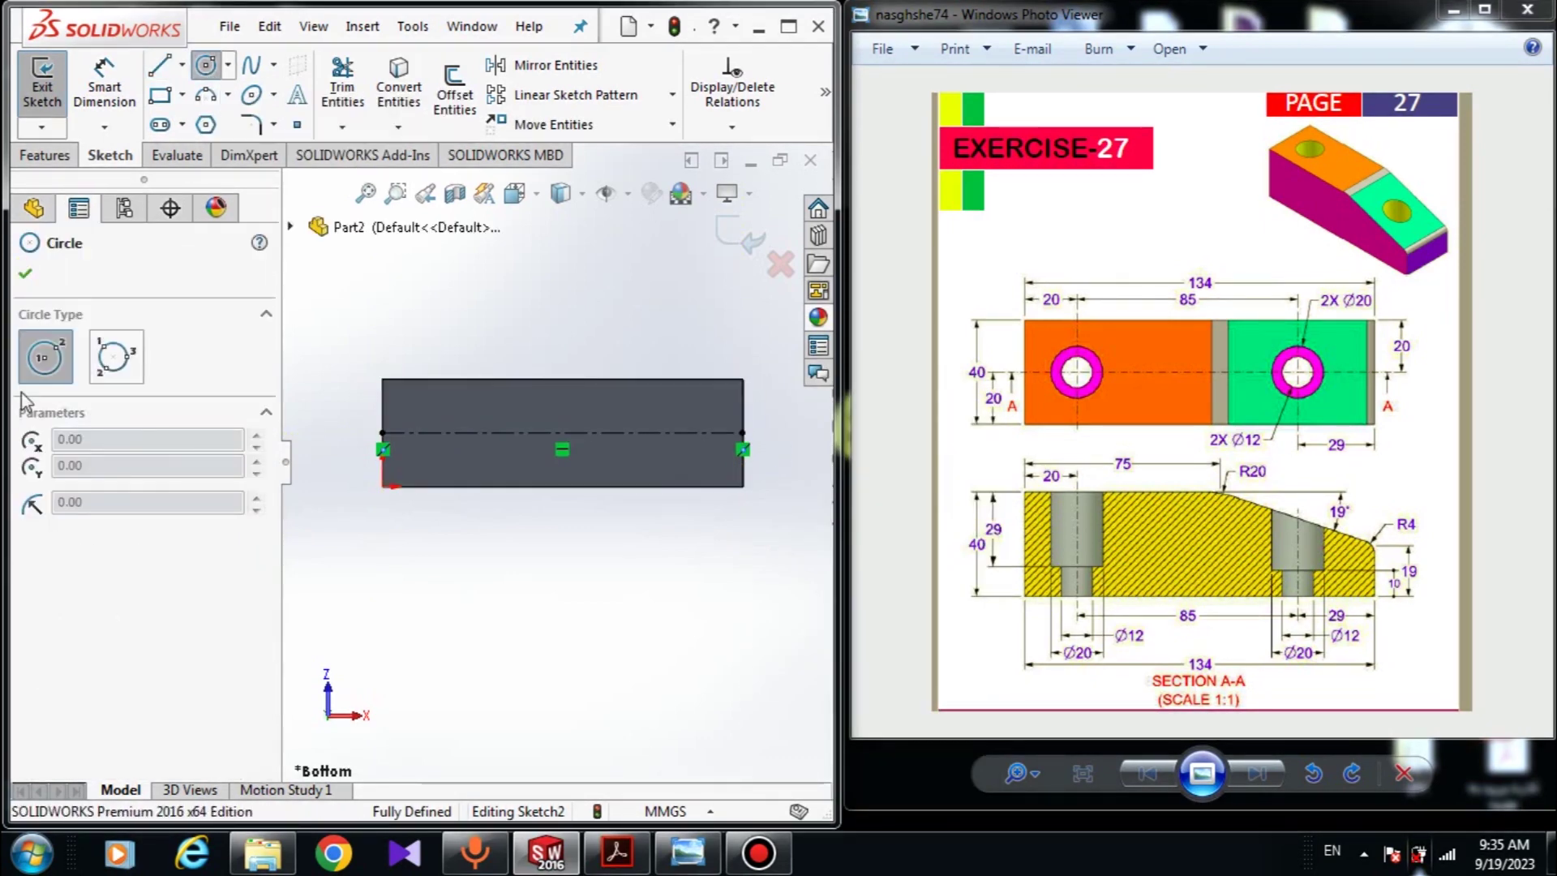
{"action": "left_click", "coordinate": [452, 432]}
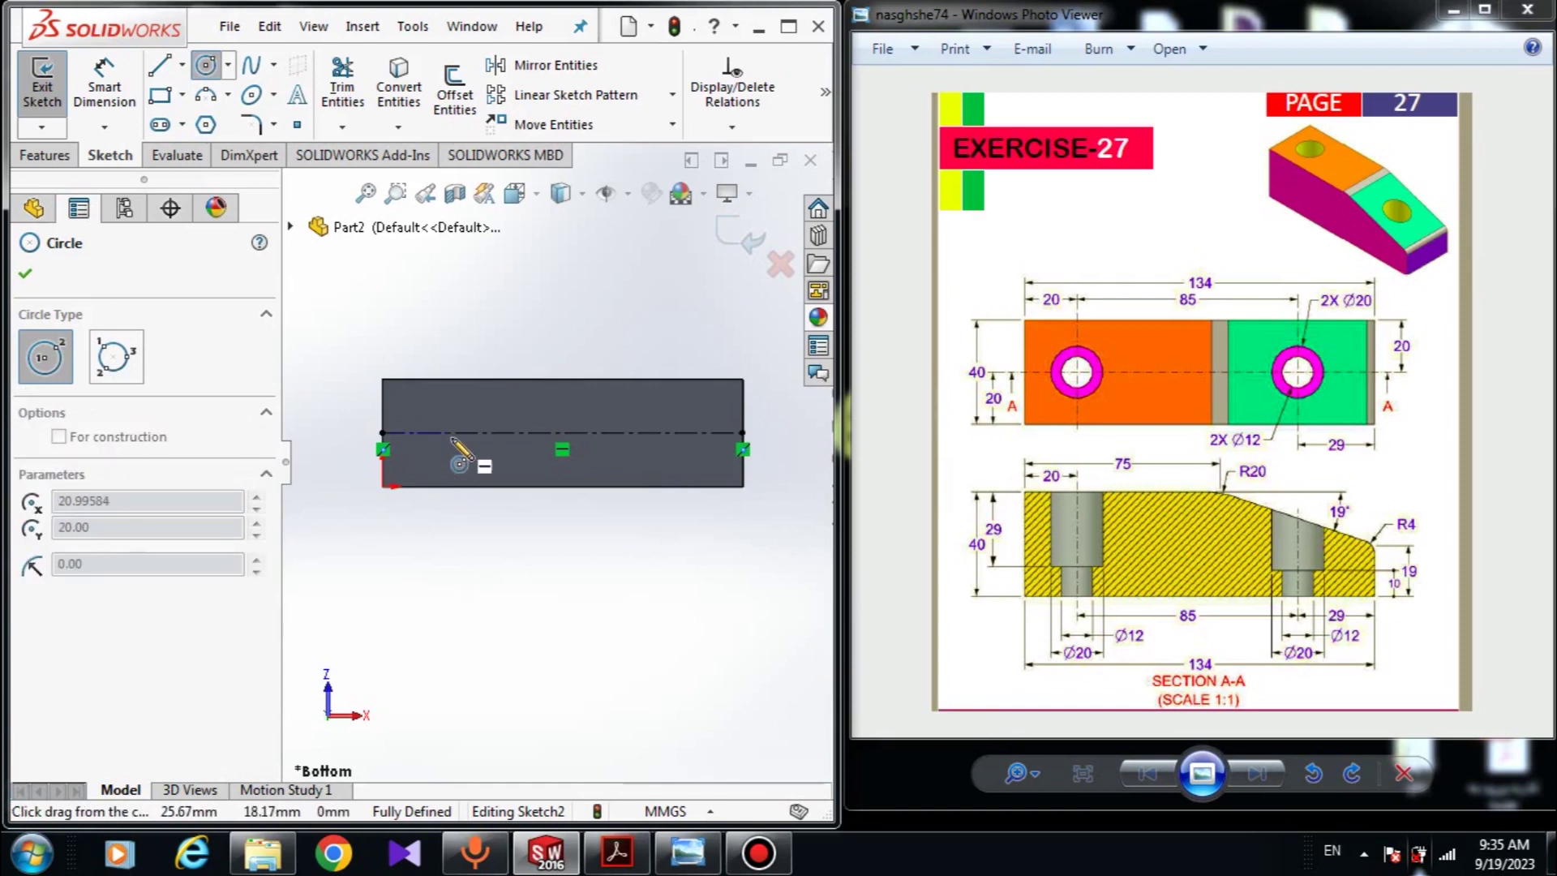
{"action": "left_click", "coordinate": [465, 469]}
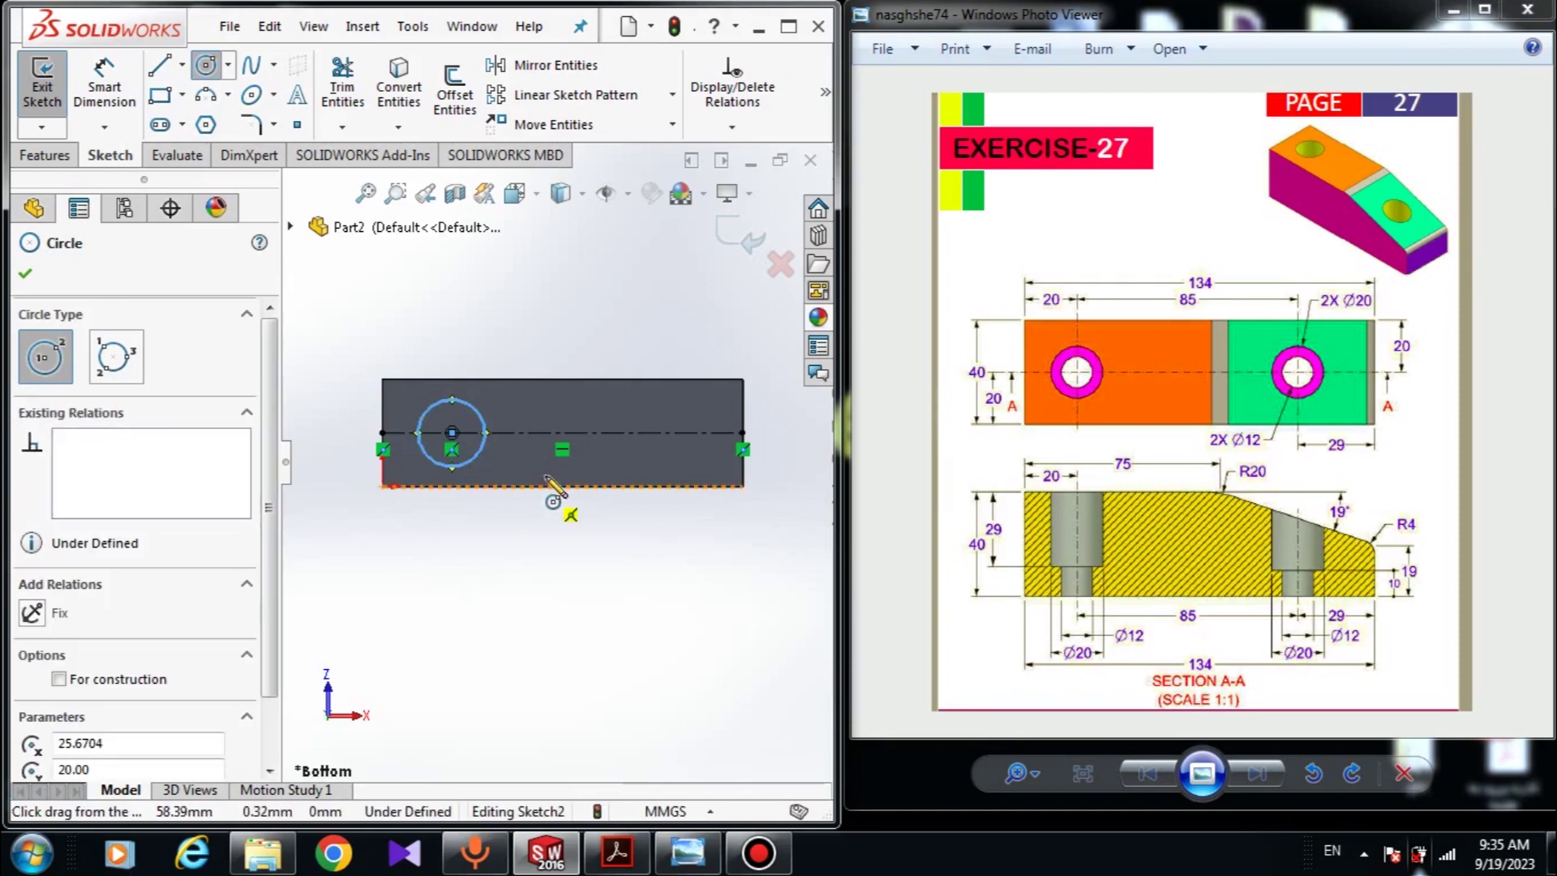
{"action": "left_click", "coordinate": [659, 432]}
{"action": "left_click", "coordinate": [675, 464]}
{"action": "key", "text": "Escape"}
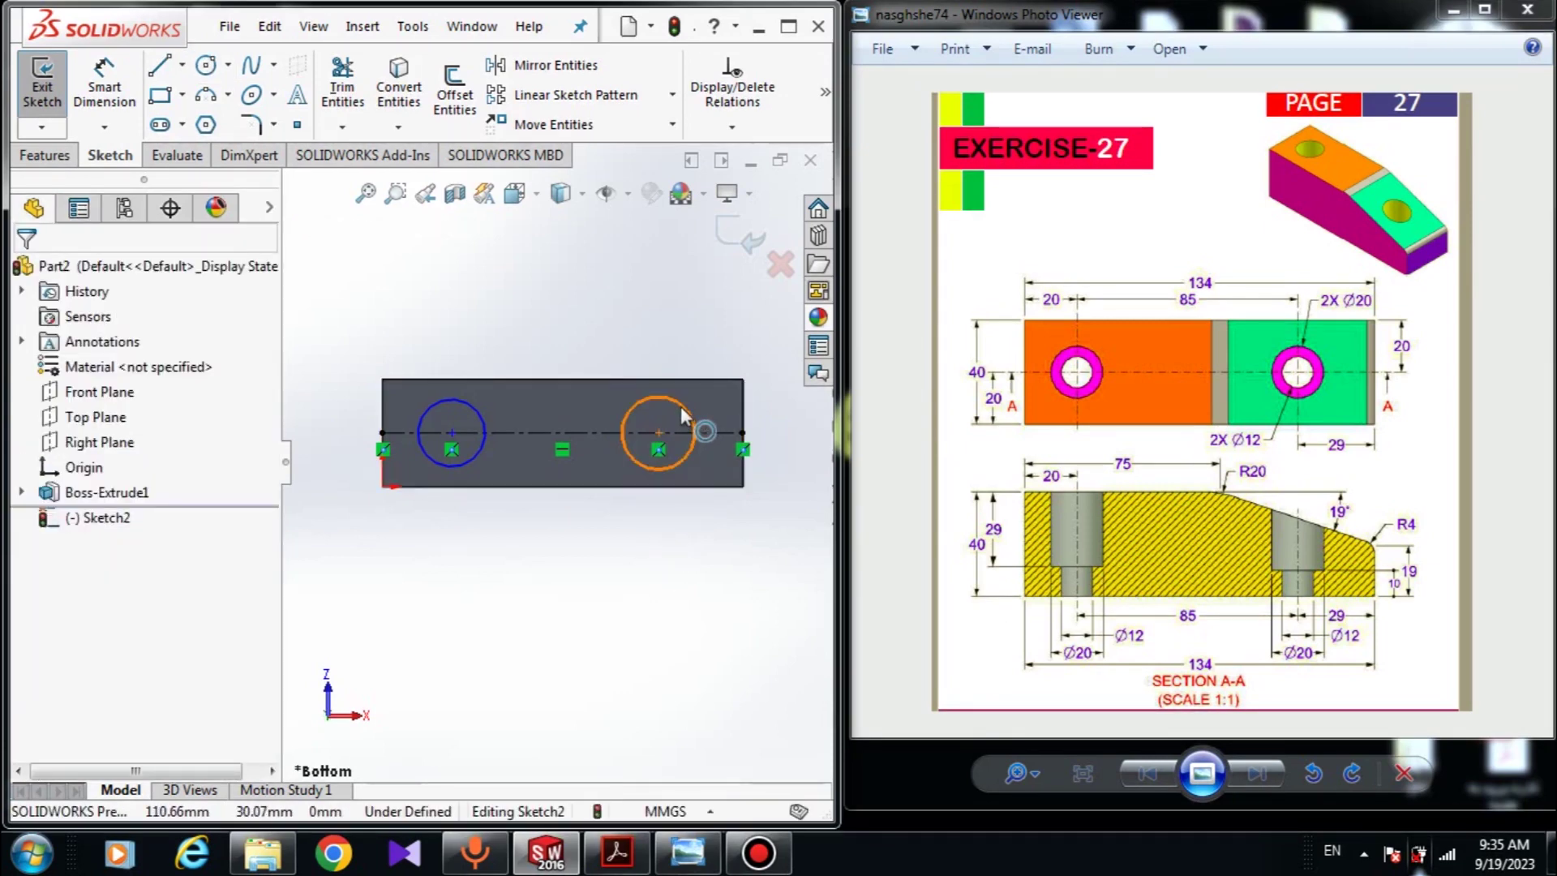
Add an Equal relation between the two circles
{"action": "left_click", "coordinate": [694, 430]}
{"action": "left_click", "coordinate": [421, 422], "text": "ctrl"}
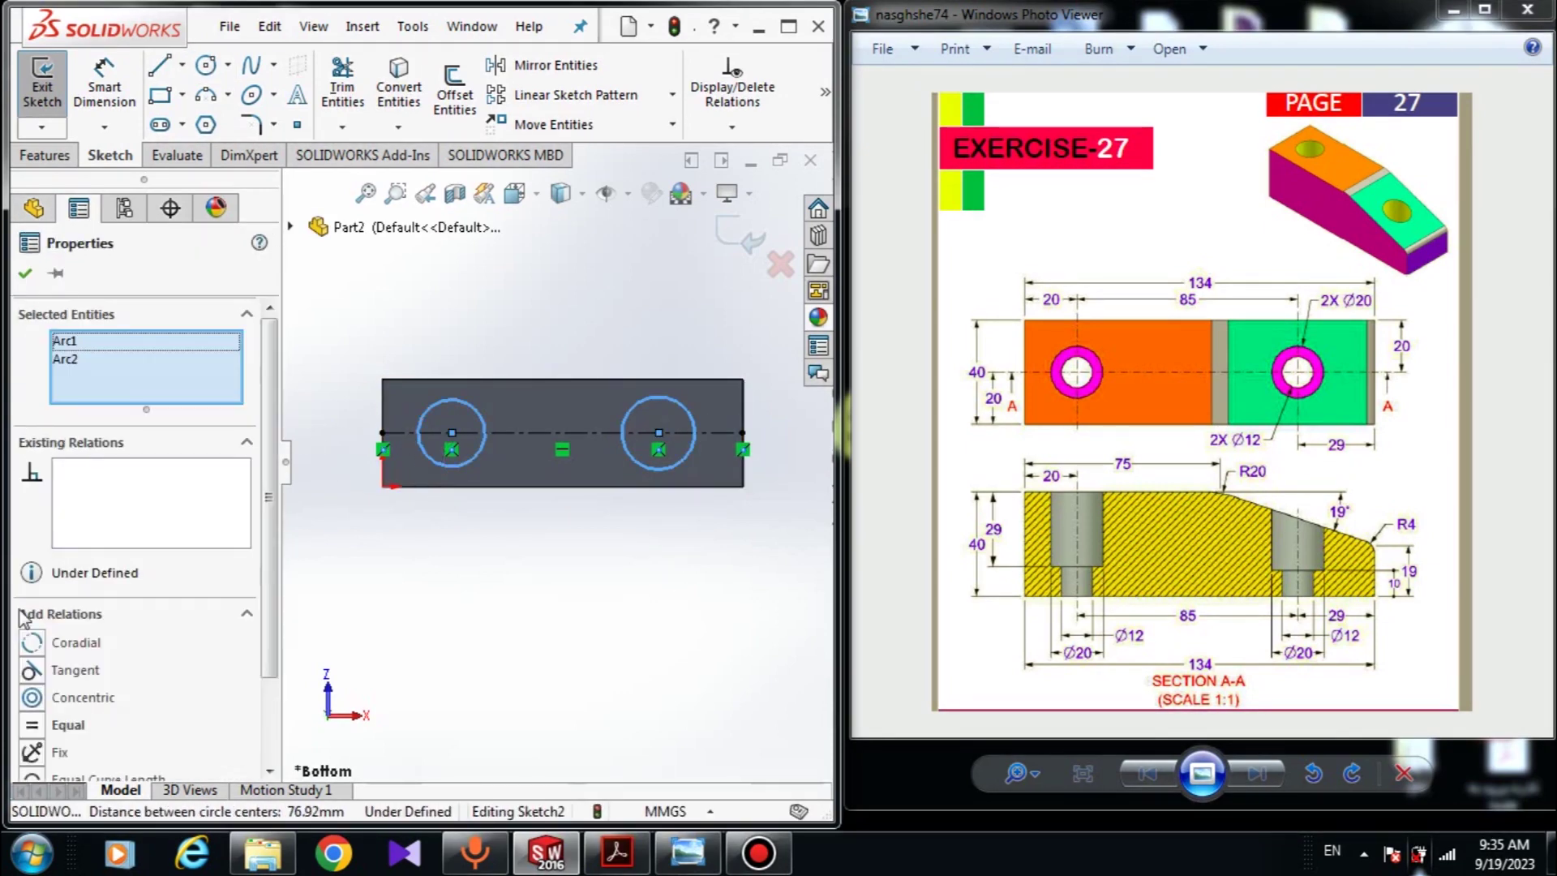
{"action": "left_click", "coordinate": [31, 727]}
{"action": "left_click", "coordinate": [467, 629]}
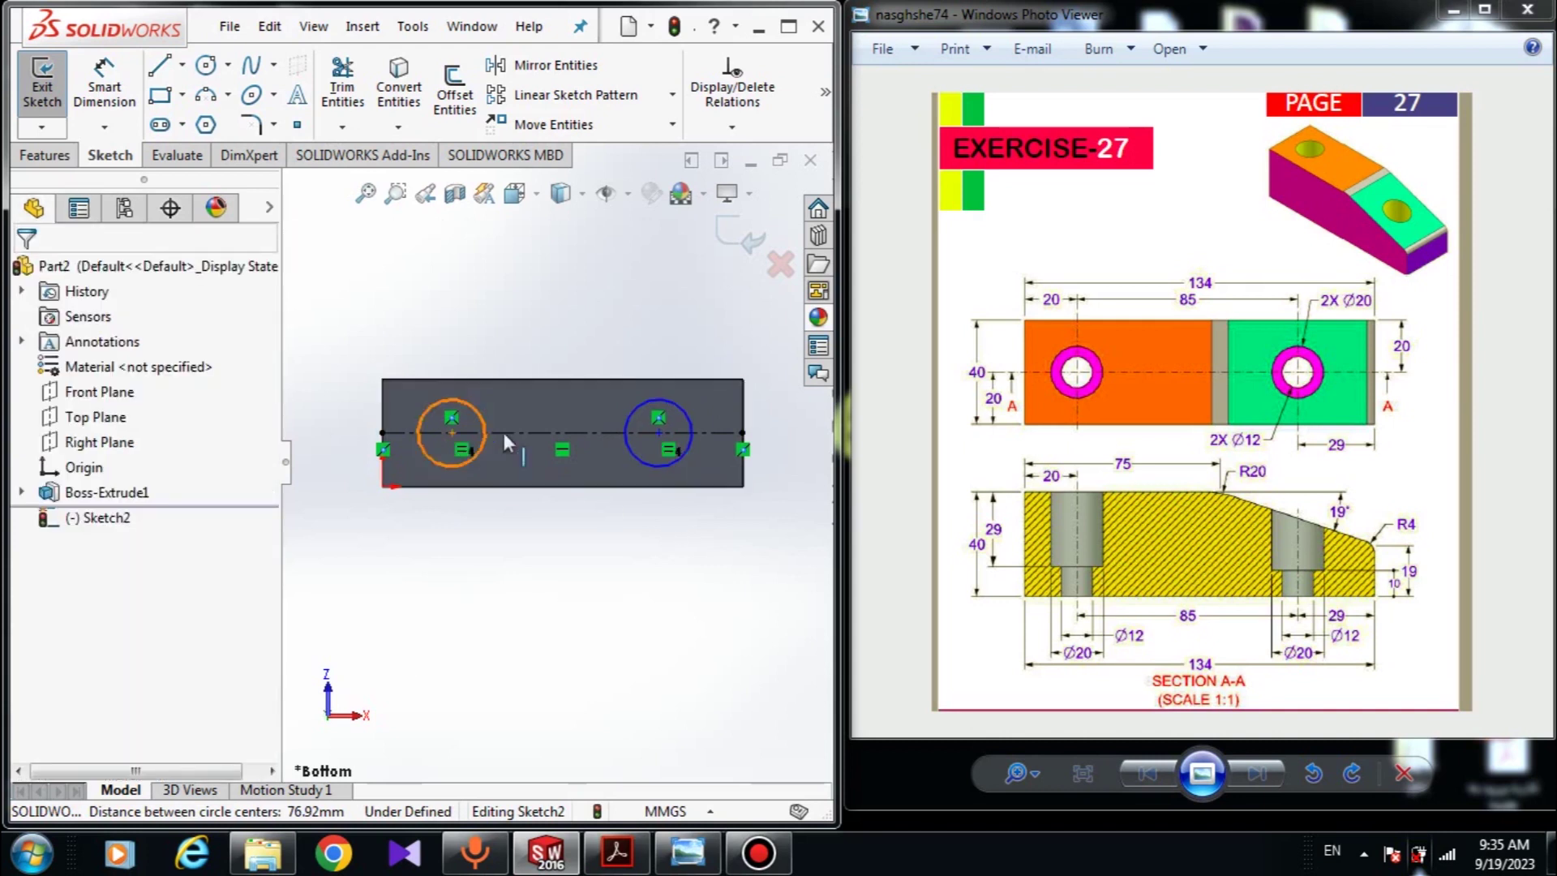
Dimension the circle nearer the origin with a diameter of 12 mm
{"action": "left_click", "coordinate": [120, 103]}
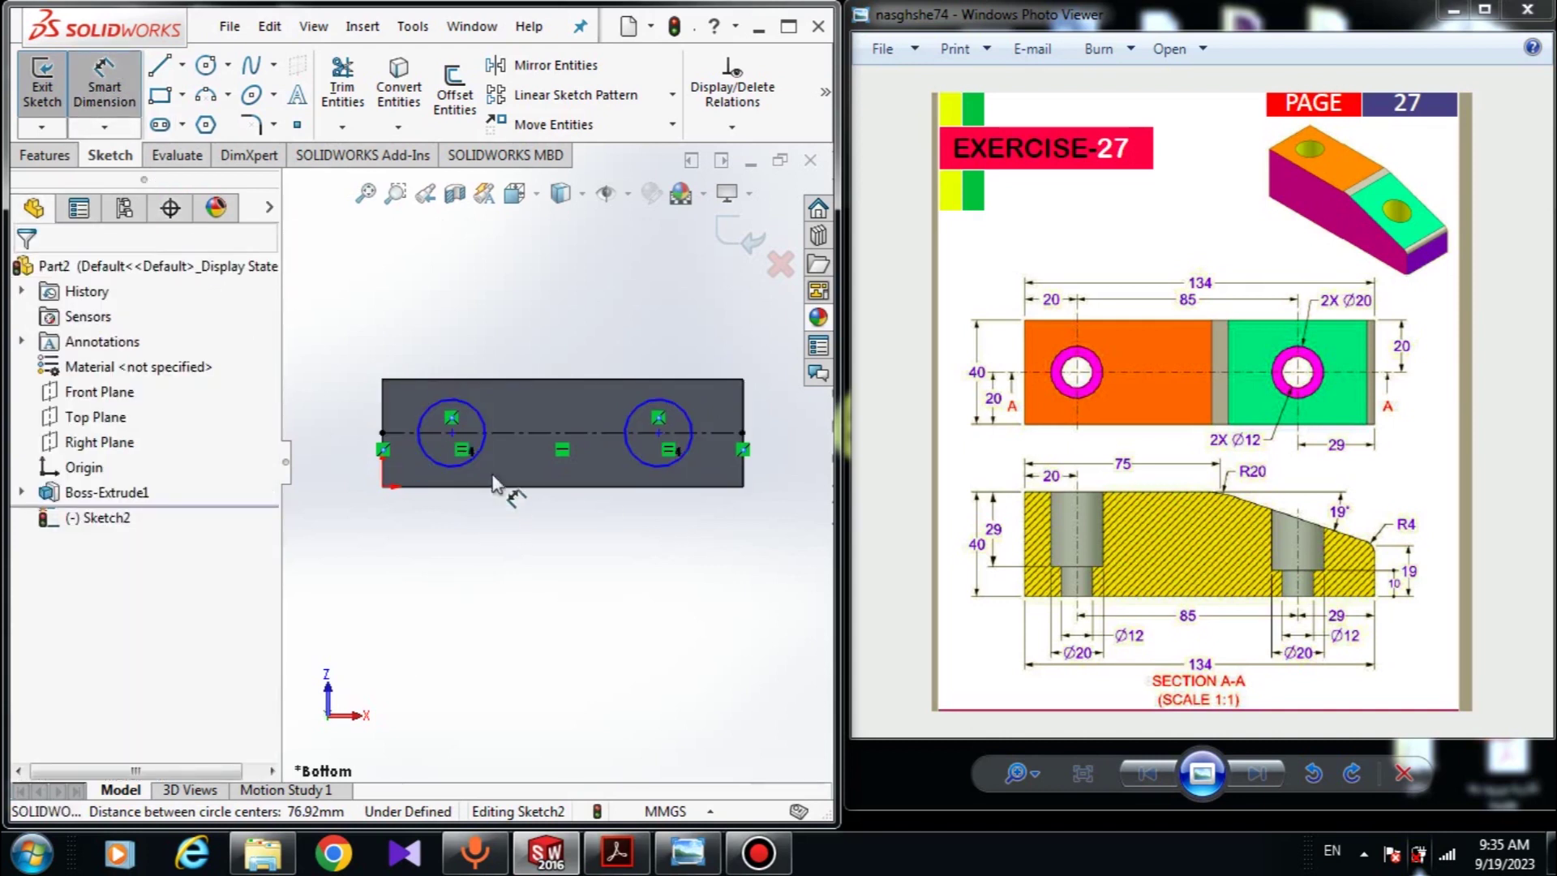
{"action": "left_click", "coordinate": [485, 417]}
{"action": "left_click", "coordinate": [523, 339]}
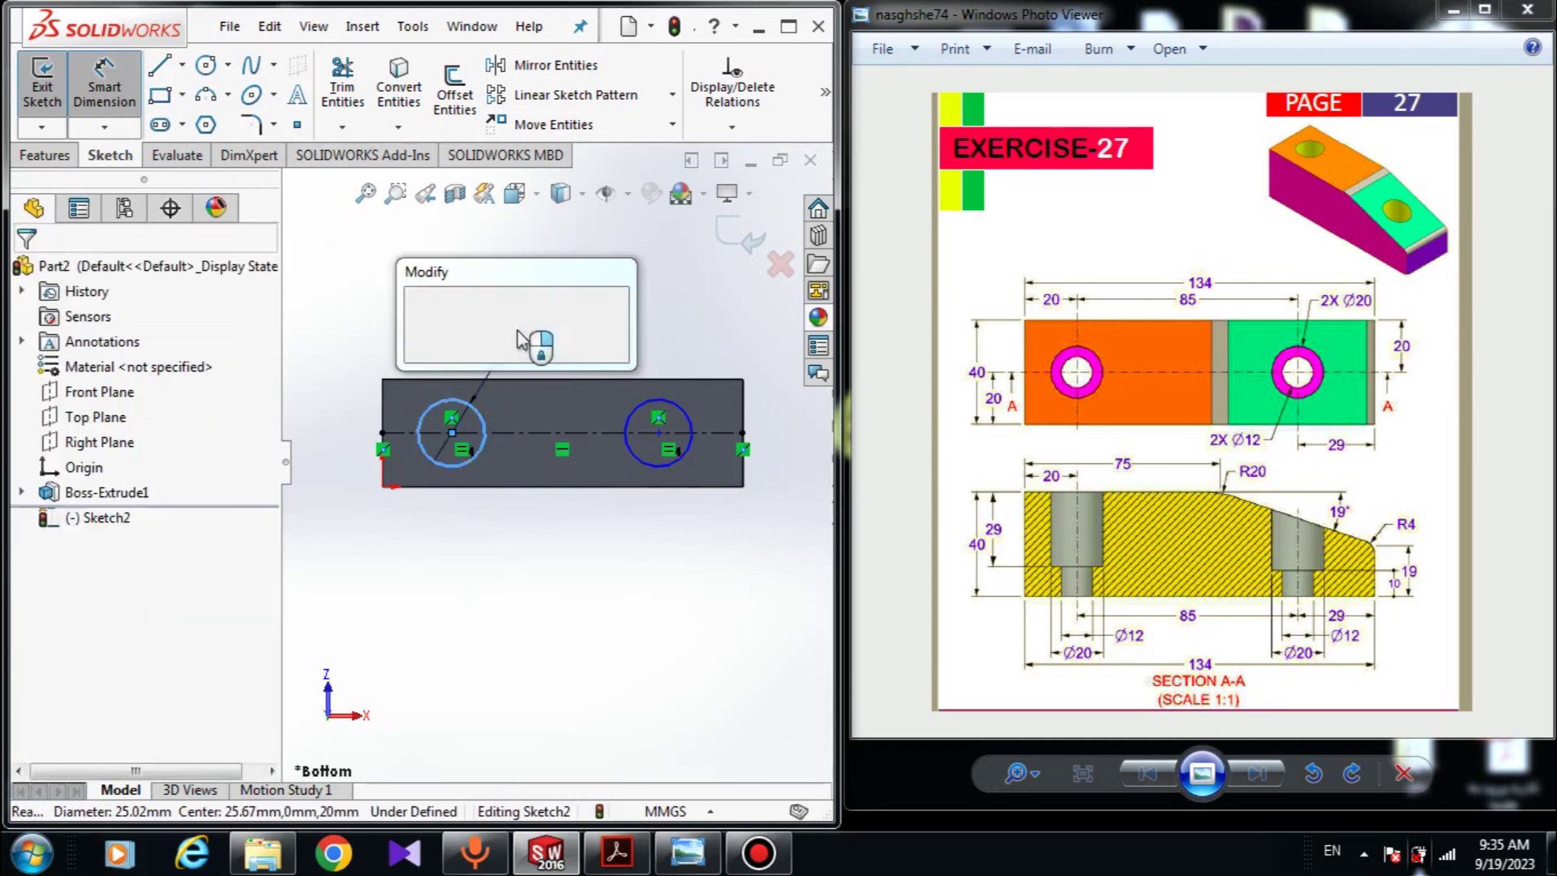
{"action": "type", "text": "12"}
{"action": "key", "text": "Return"}
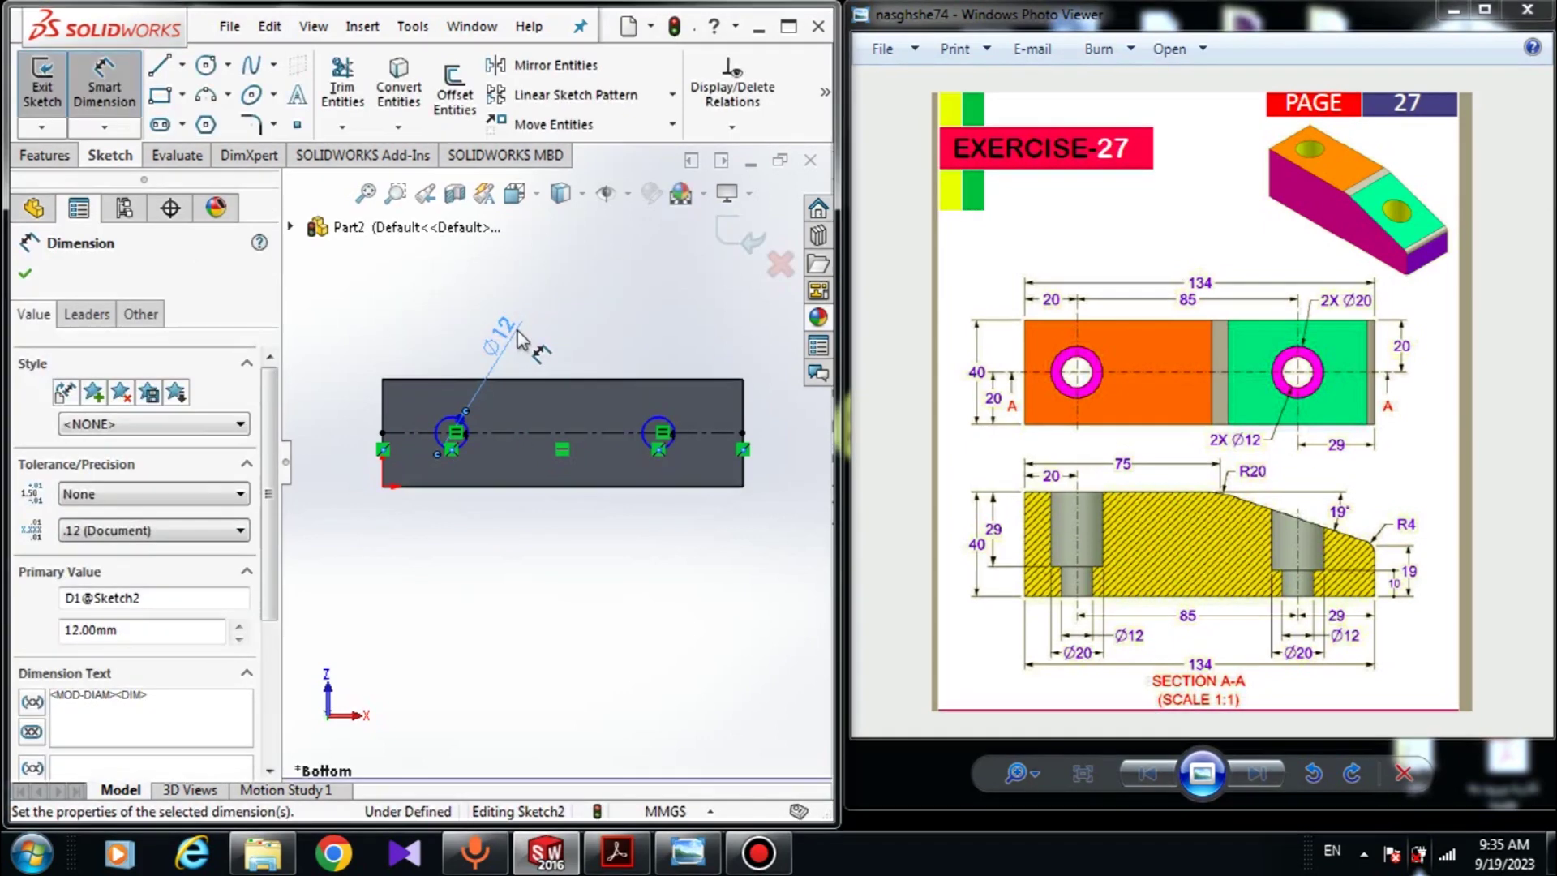
Dimension the distance between the two circle centres as 85 mm
{"action": "scroll", "coordinate": [470, 438], "scroll_direction": "down", "scroll_amount": 5}
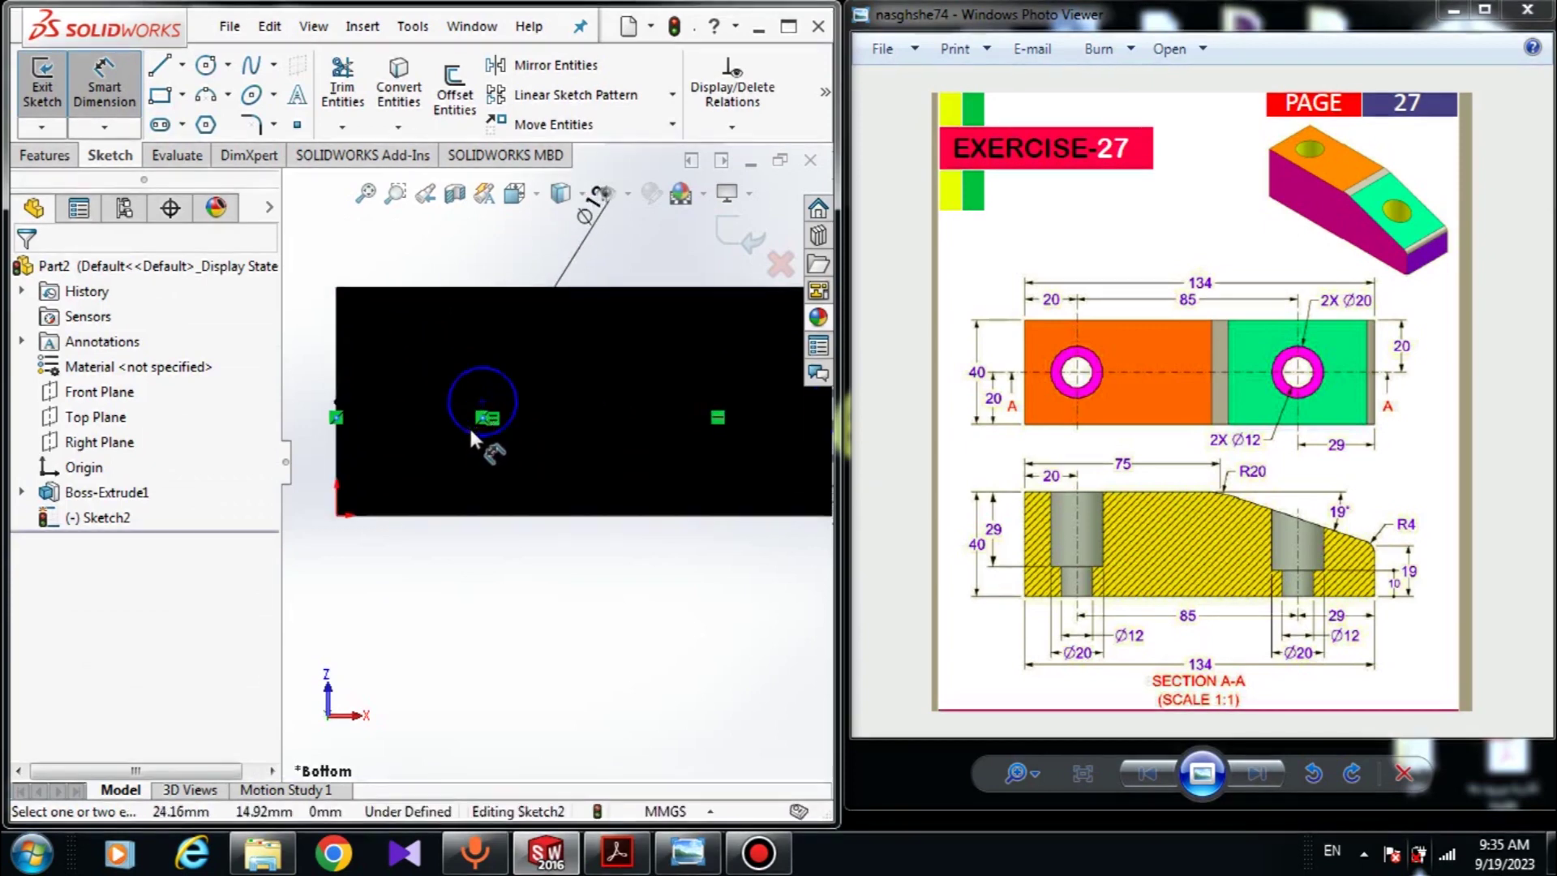
{"action": "left_click", "coordinate": [504, 407]}
{"action": "scroll", "coordinate": [600, 420], "scroll_direction": "up", "scroll_amount": 3}
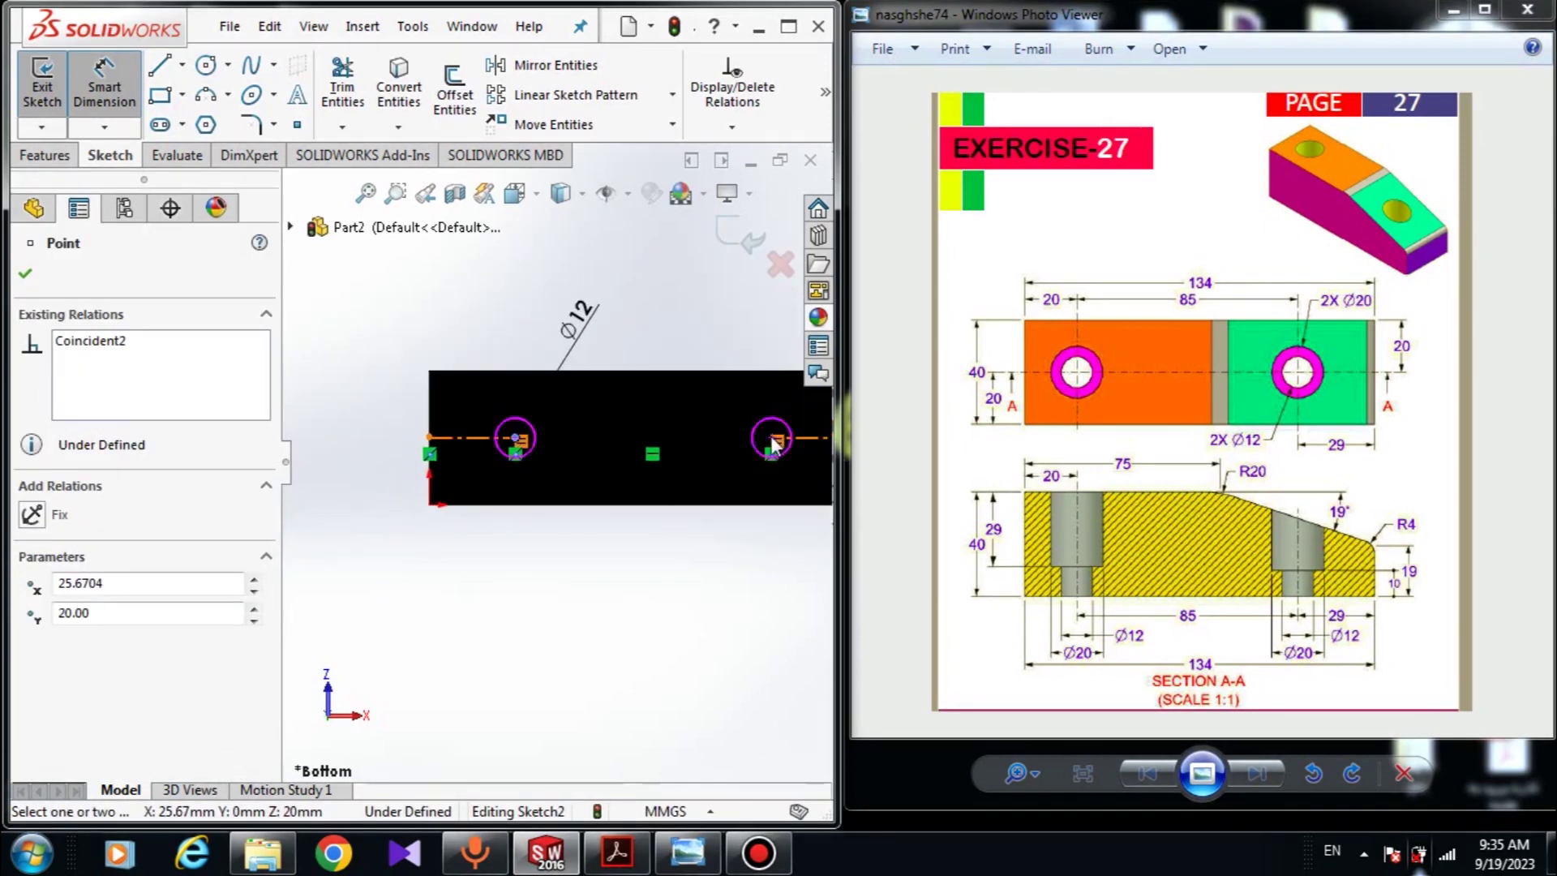
{"action": "scroll", "coordinate": [722, 486], "scroll_direction": "down", "scroll_amount": 5}
{"action": "scroll", "coordinate": [764, 380], "scroll_direction": "up", "scroll_amount": 4}
{"action": "scroll", "coordinate": [705, 403], "scroll_direction": "down", "scroll_amount": 3}
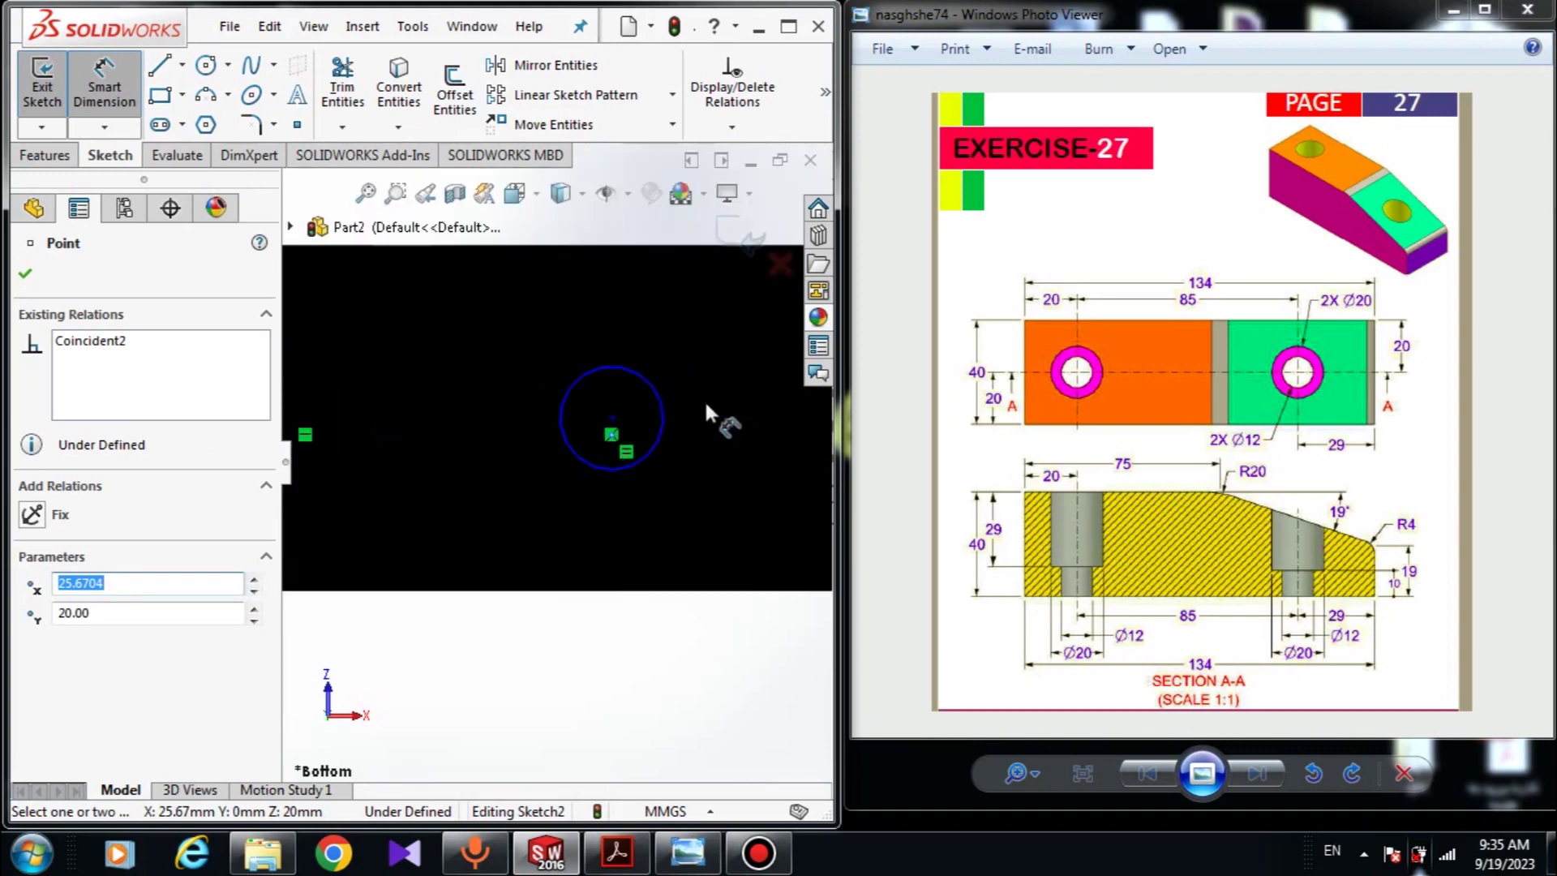
{"action": "left_click", "coordinate": [613, 417]}
{"action": "scroll", "coordinate": [568, 539], "scroll_direction": "up", "scroll_amount": 4}
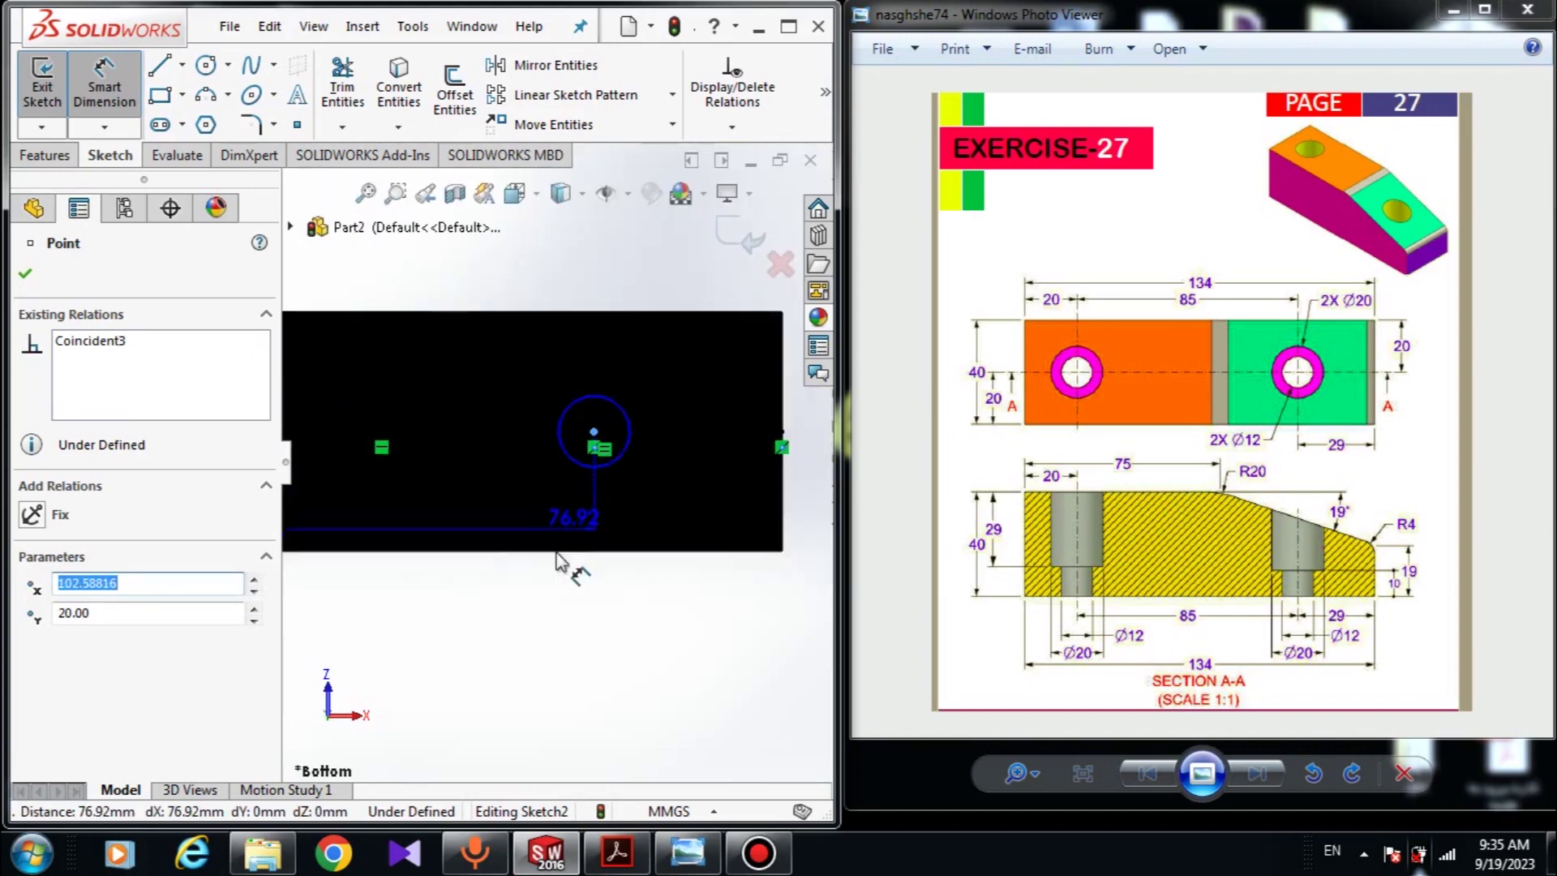
{"action": "left_click", "coordinate": [492, 646]}
{"action": "type", "text": "85"}
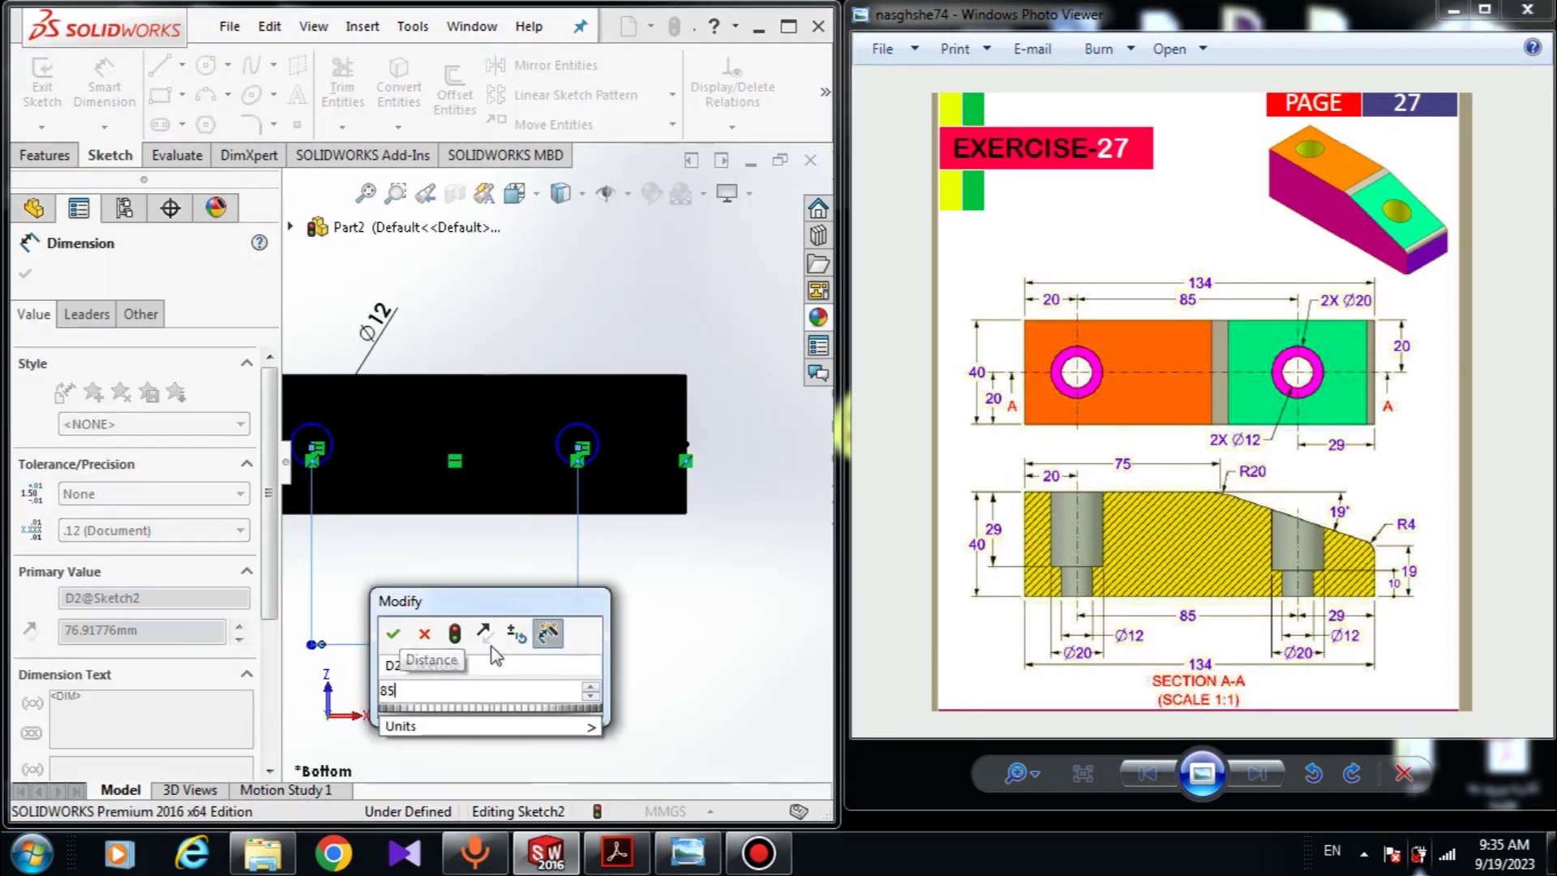
{"action": "key", "text": "Return"}
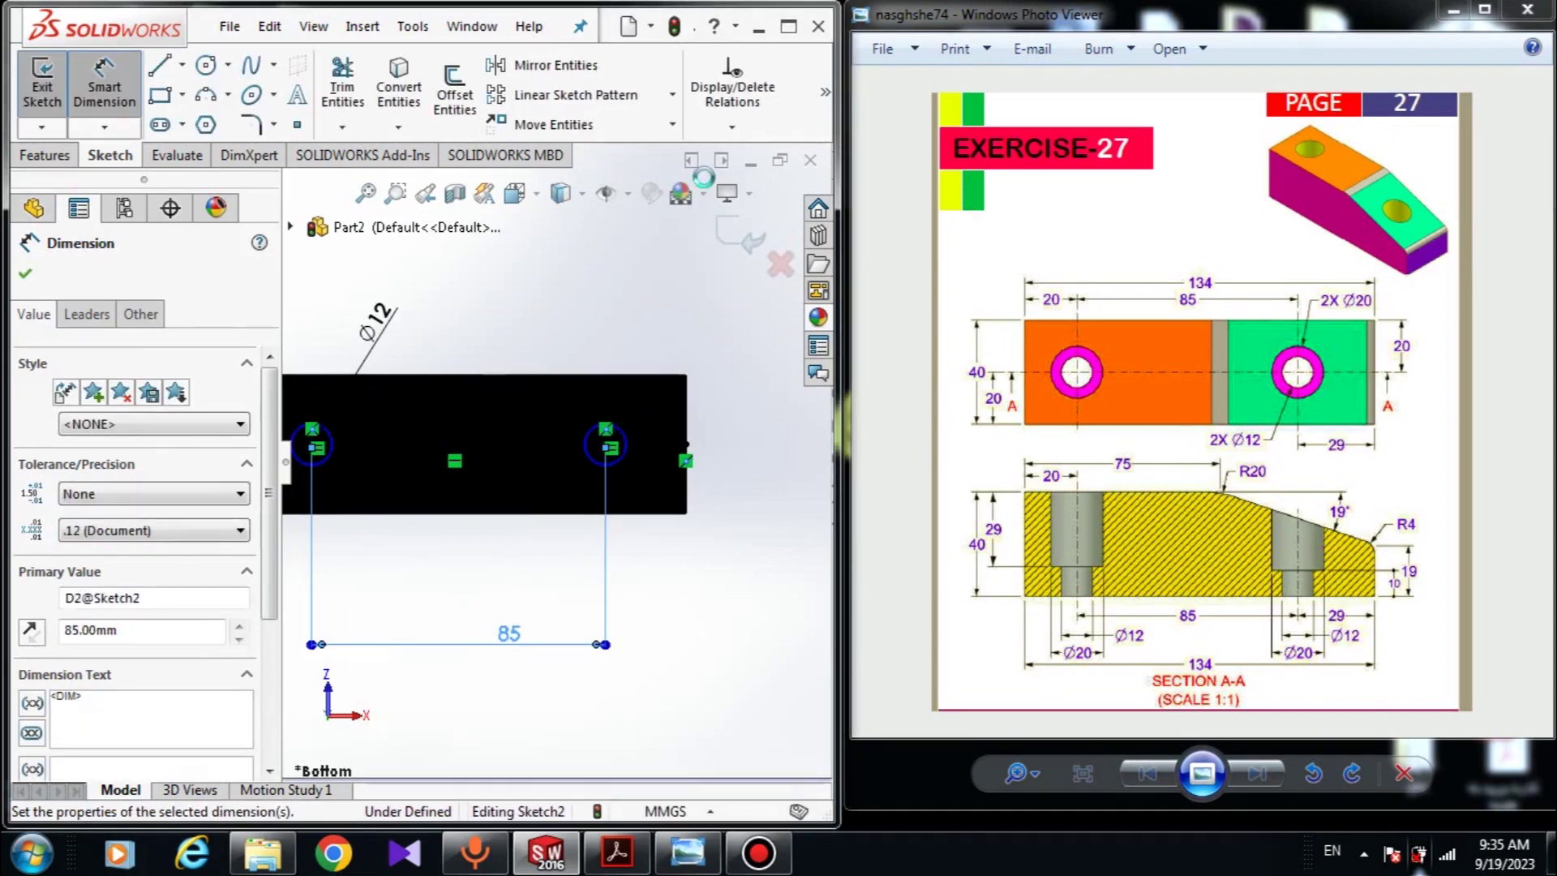
{"action": "key", "text": "Escape"}
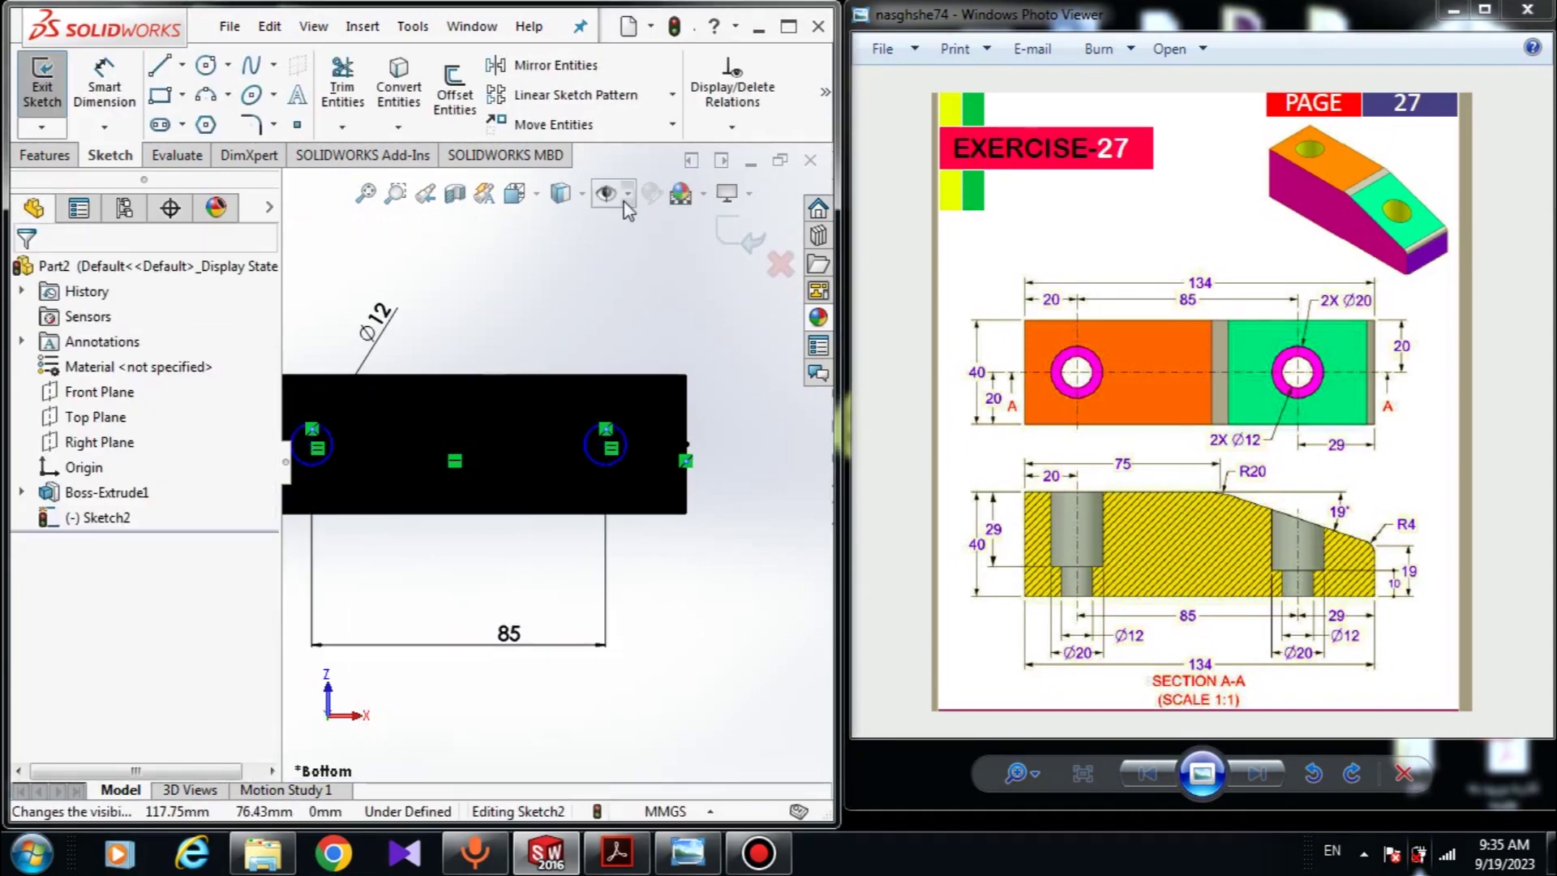
Restore the block's grey shading, and dimension the first circle's centre 20 mm from the short edge at the origin
{"action": "left_click", "coordinate": [746, 195]}
{"action": "left_click", "coordinate": [730, 217]}
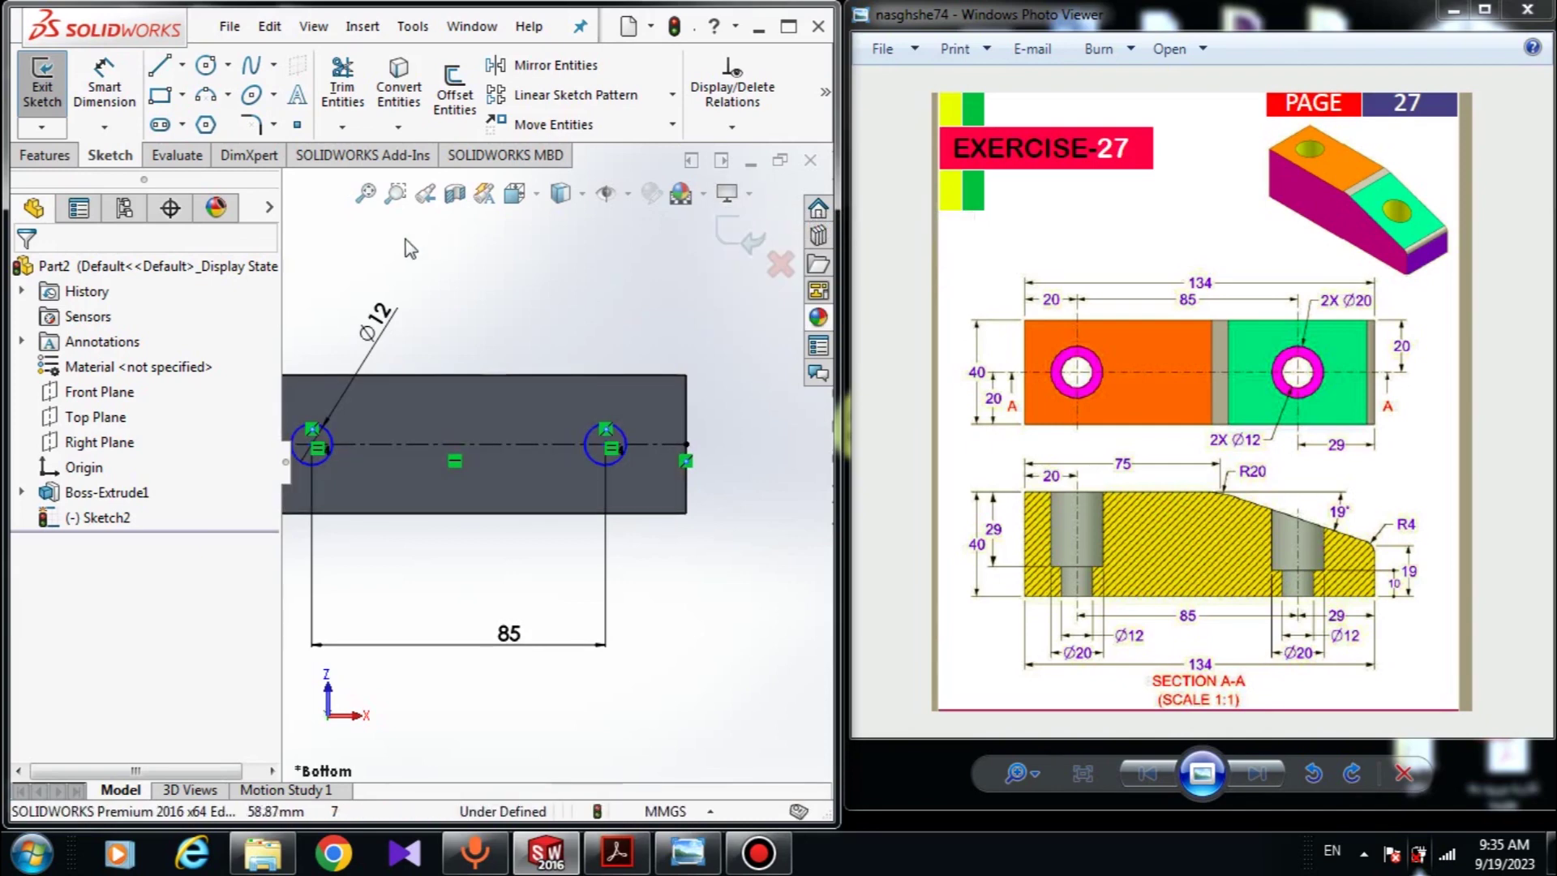
{"action": "left_click", "coordinate": [121, 108]}
{"action": "middle_click_drag", "start_coordinate": [329, 451], "coordinate": [377, 467], "text": "ctrl"}
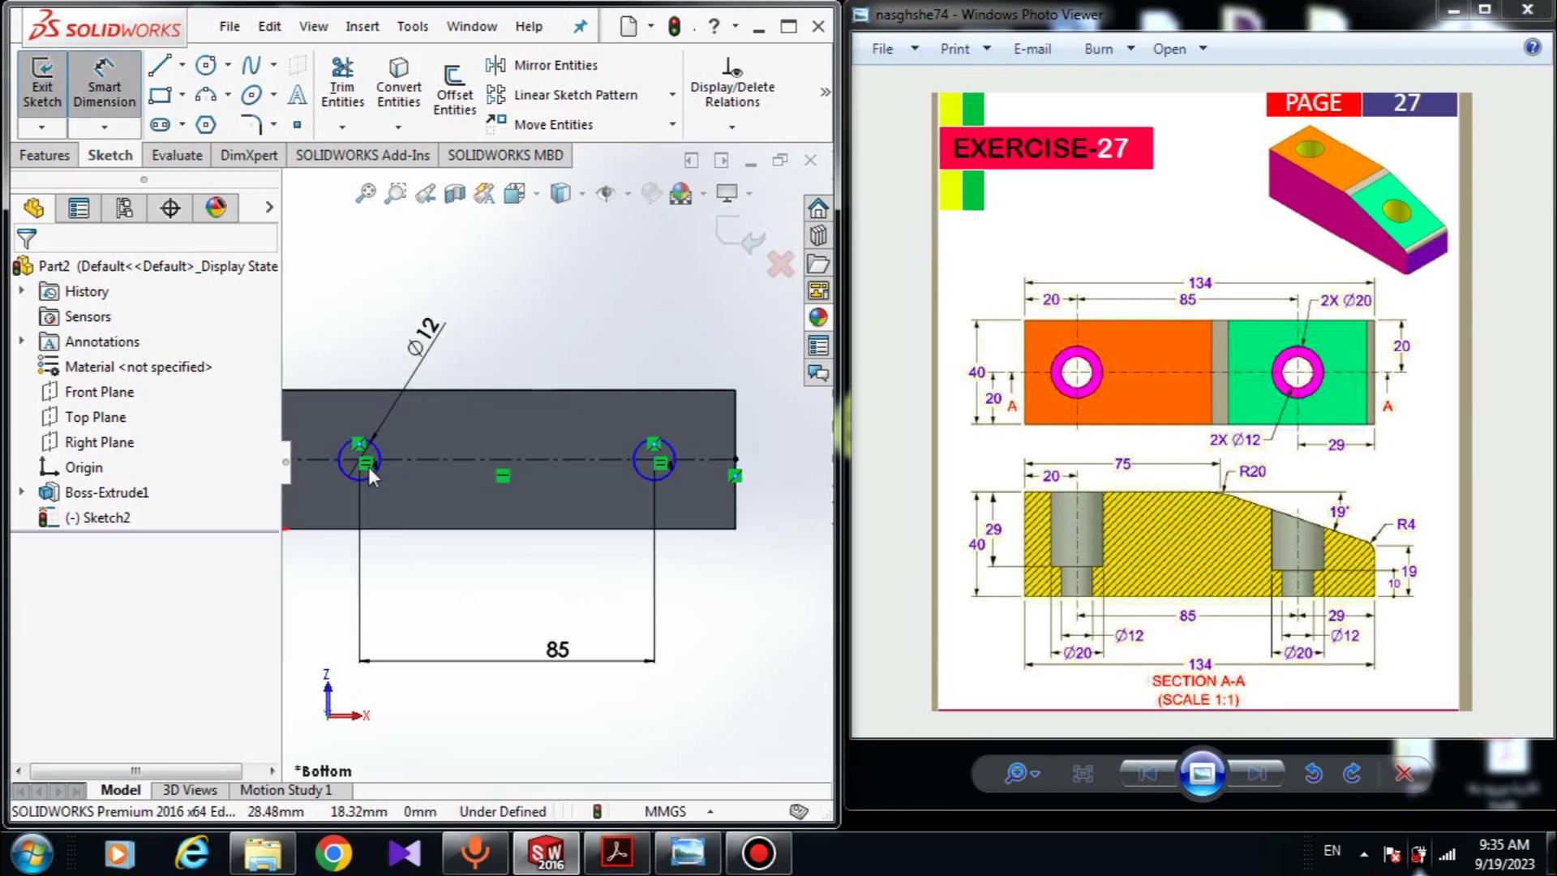
{"action": "scroll", "coordinate": [395, 442], "scroll_direction": "down", "scroll_amount": 5}
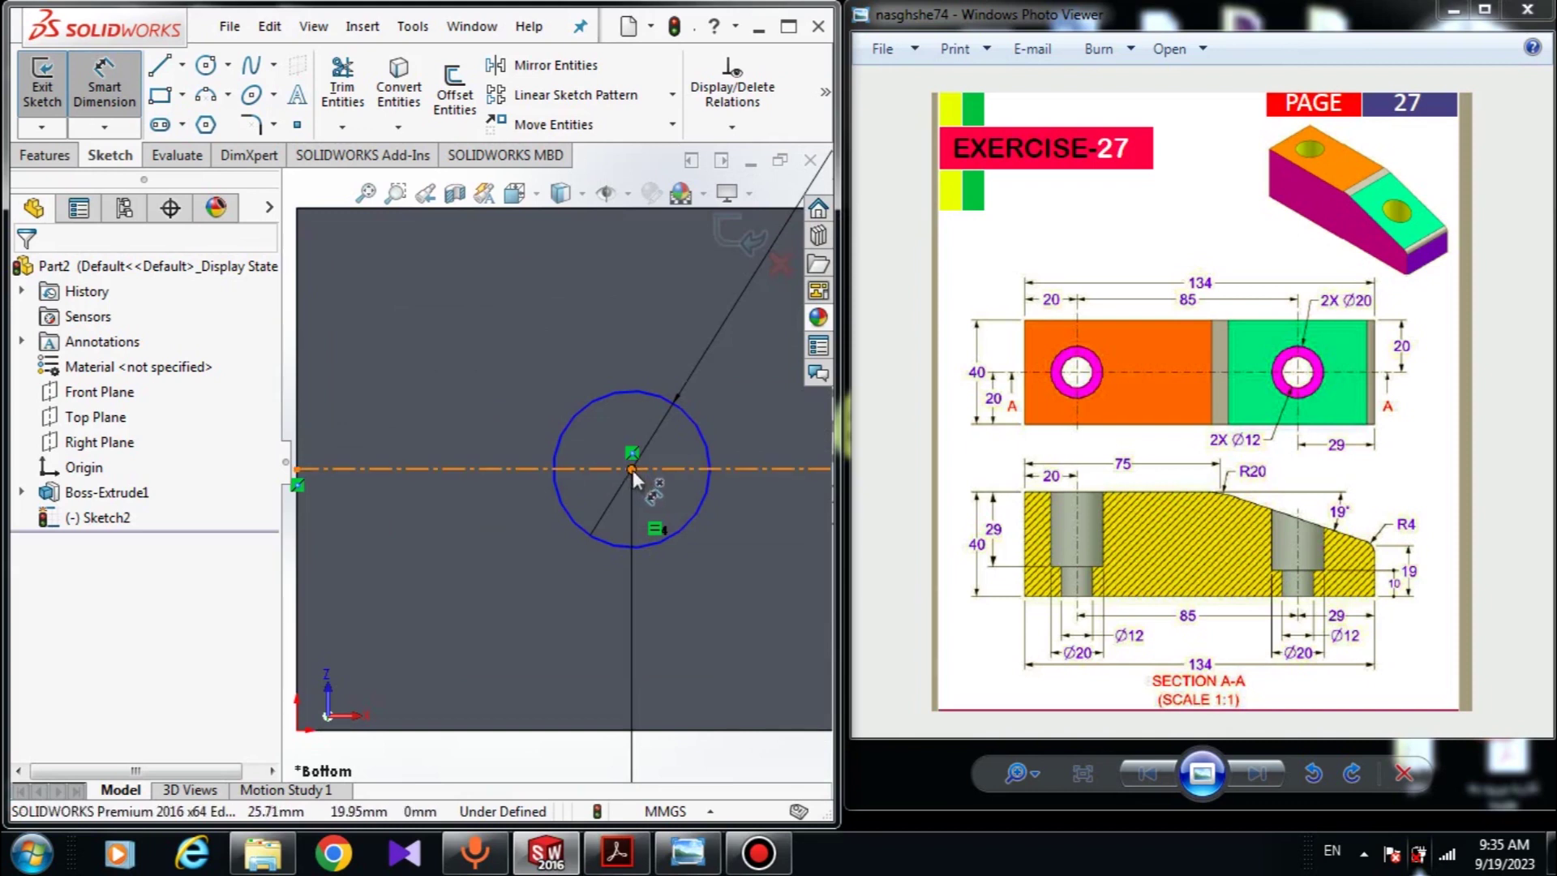
{"action": "left_click", "coordinate": [632, 470]}
{"action": "scroll", "coordinate": [553, 538], "scroll_direction": "up", "scroll_amount": 3}
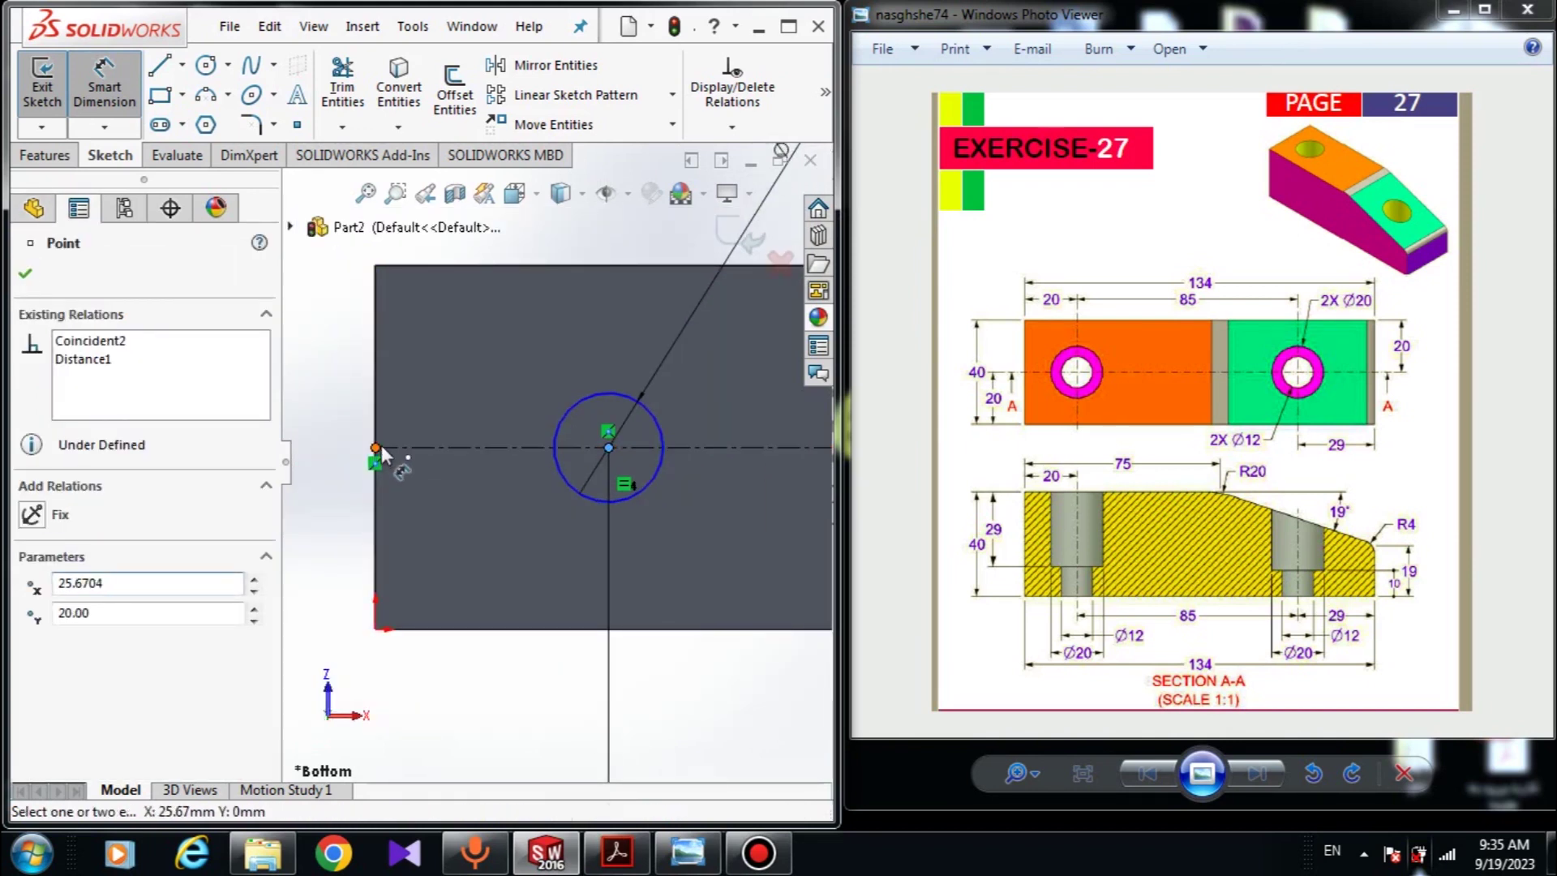
{"action": "left_click", "coordinate": [376, 447]}
{"action": "left_click", "coordinate": [501, 717]}
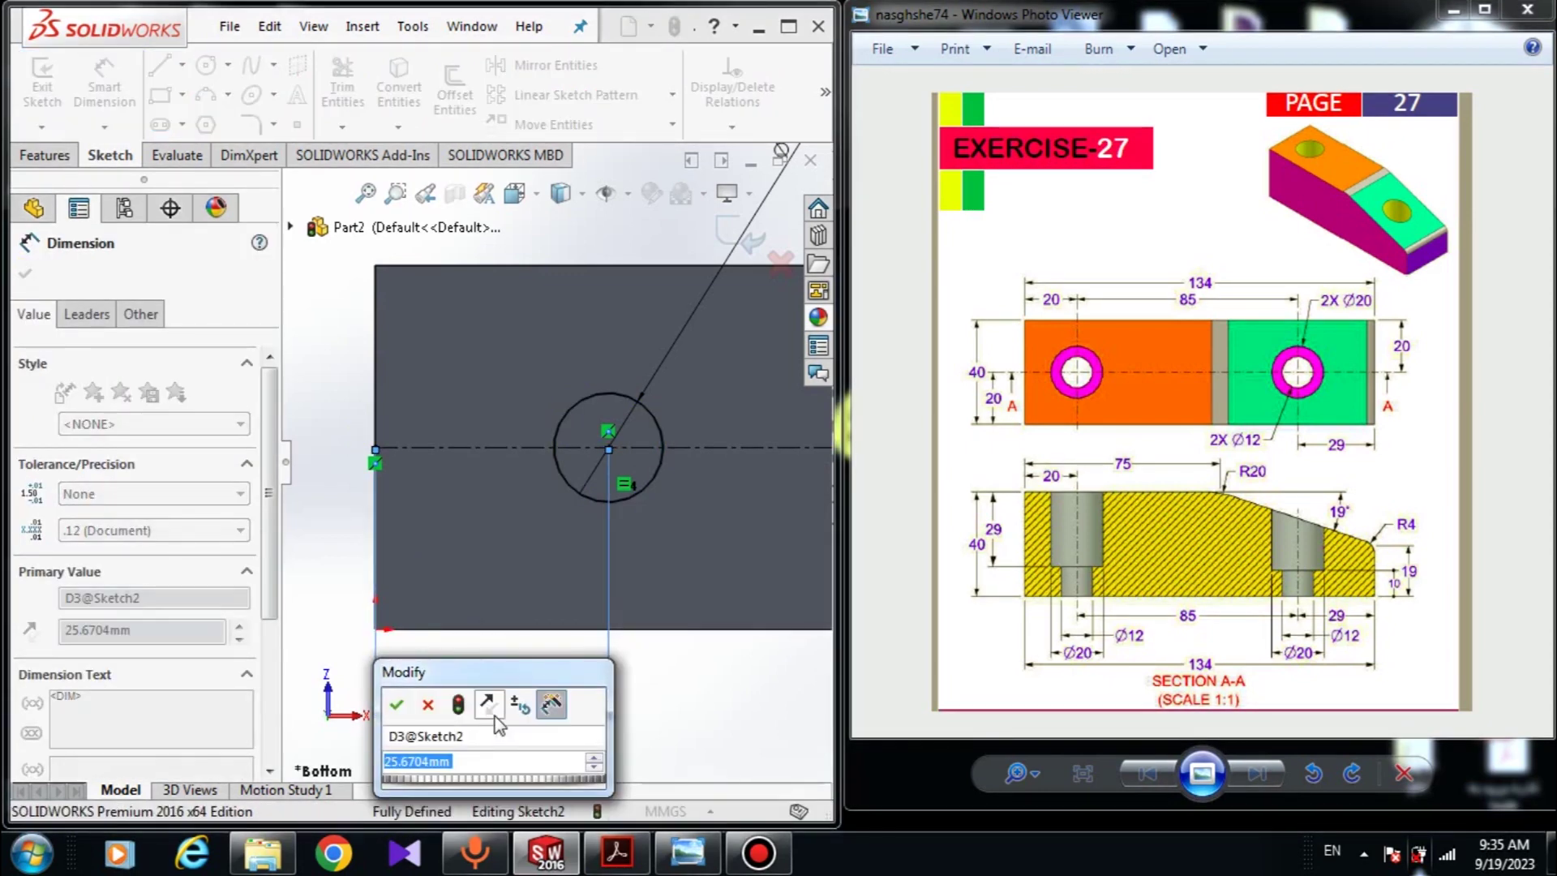
{"action": "type", "text": "20"}
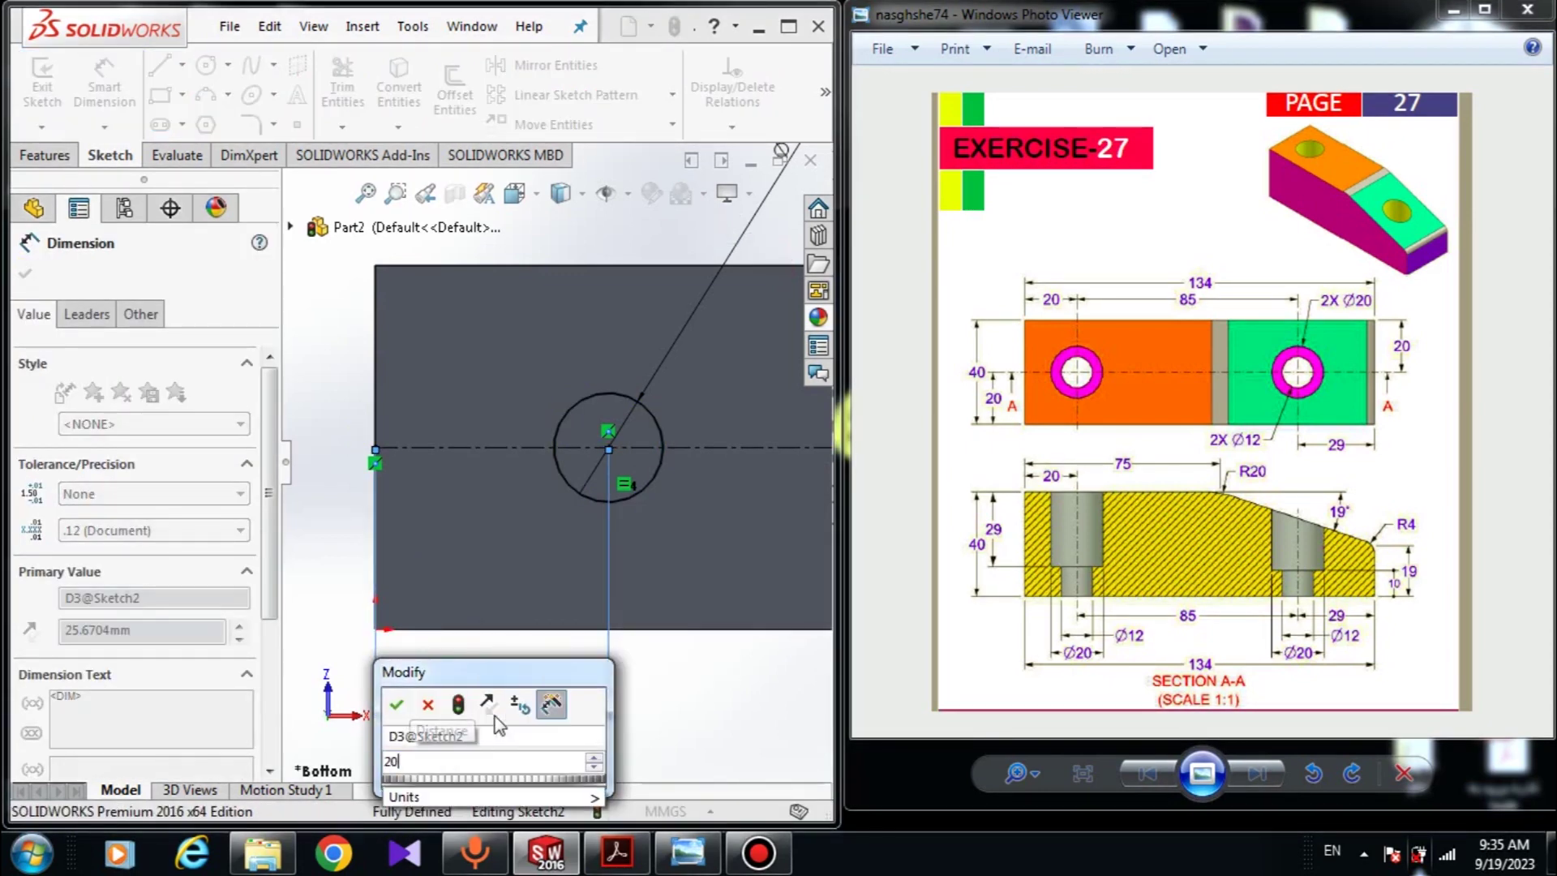
{"action": "key", "text": "Return"}
{"action": "key", "text": "Escape"}
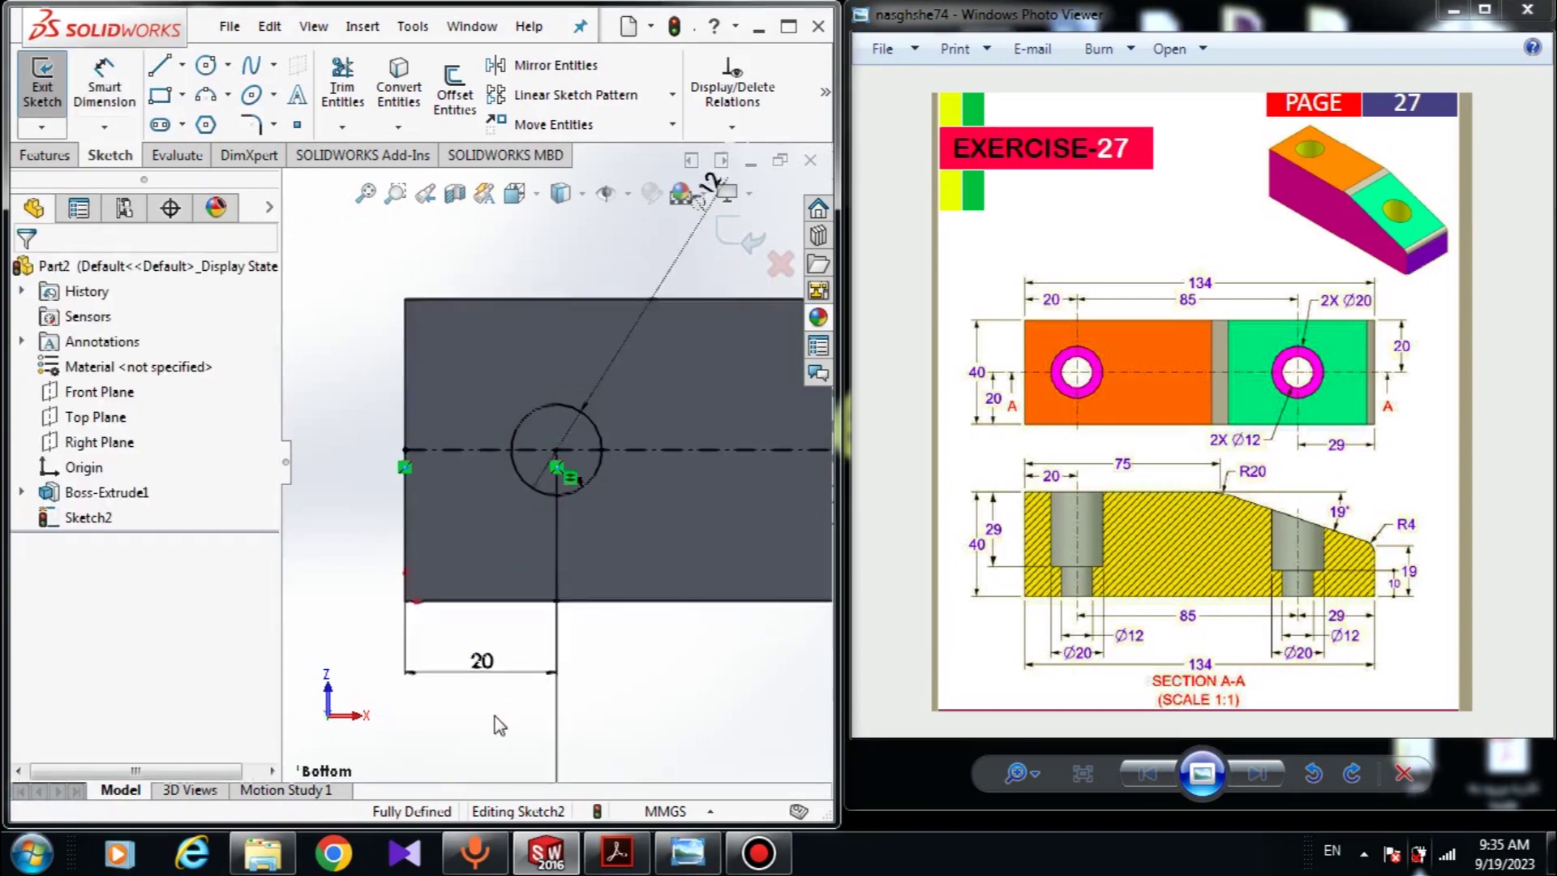
Start an extruded cut from the hole sketch with a blind depth of 11 mm
{"action": "scroll", "coordinate": [554, 462], "scroll_direction": "up", "scroll_amount": 3}
{"action": "left_click", "coordinate": [47, 155]}
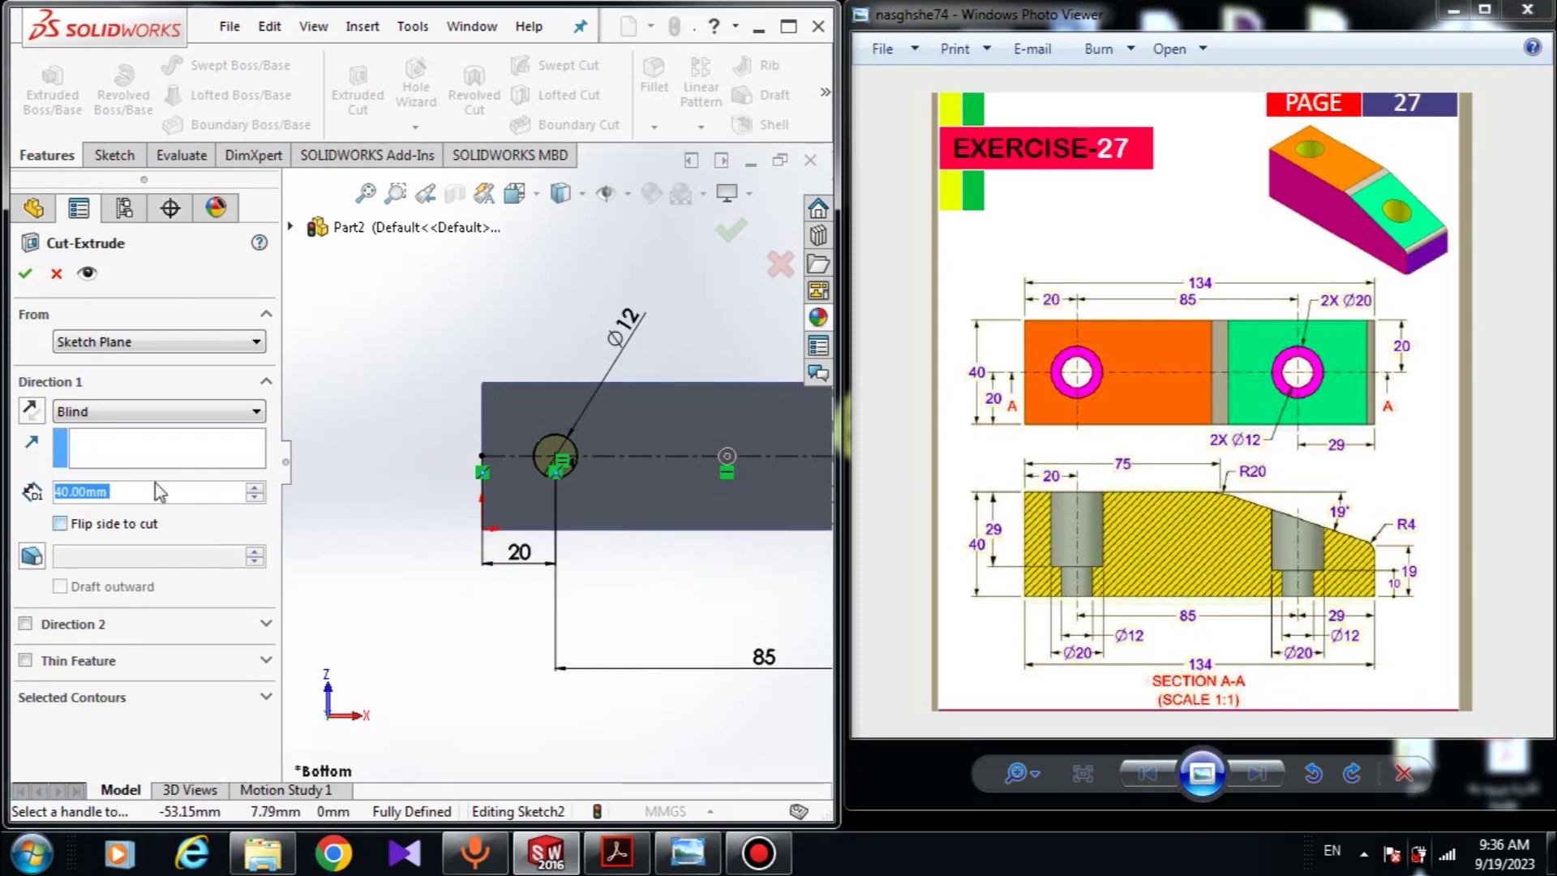
{"action": "type", "text": "11"}
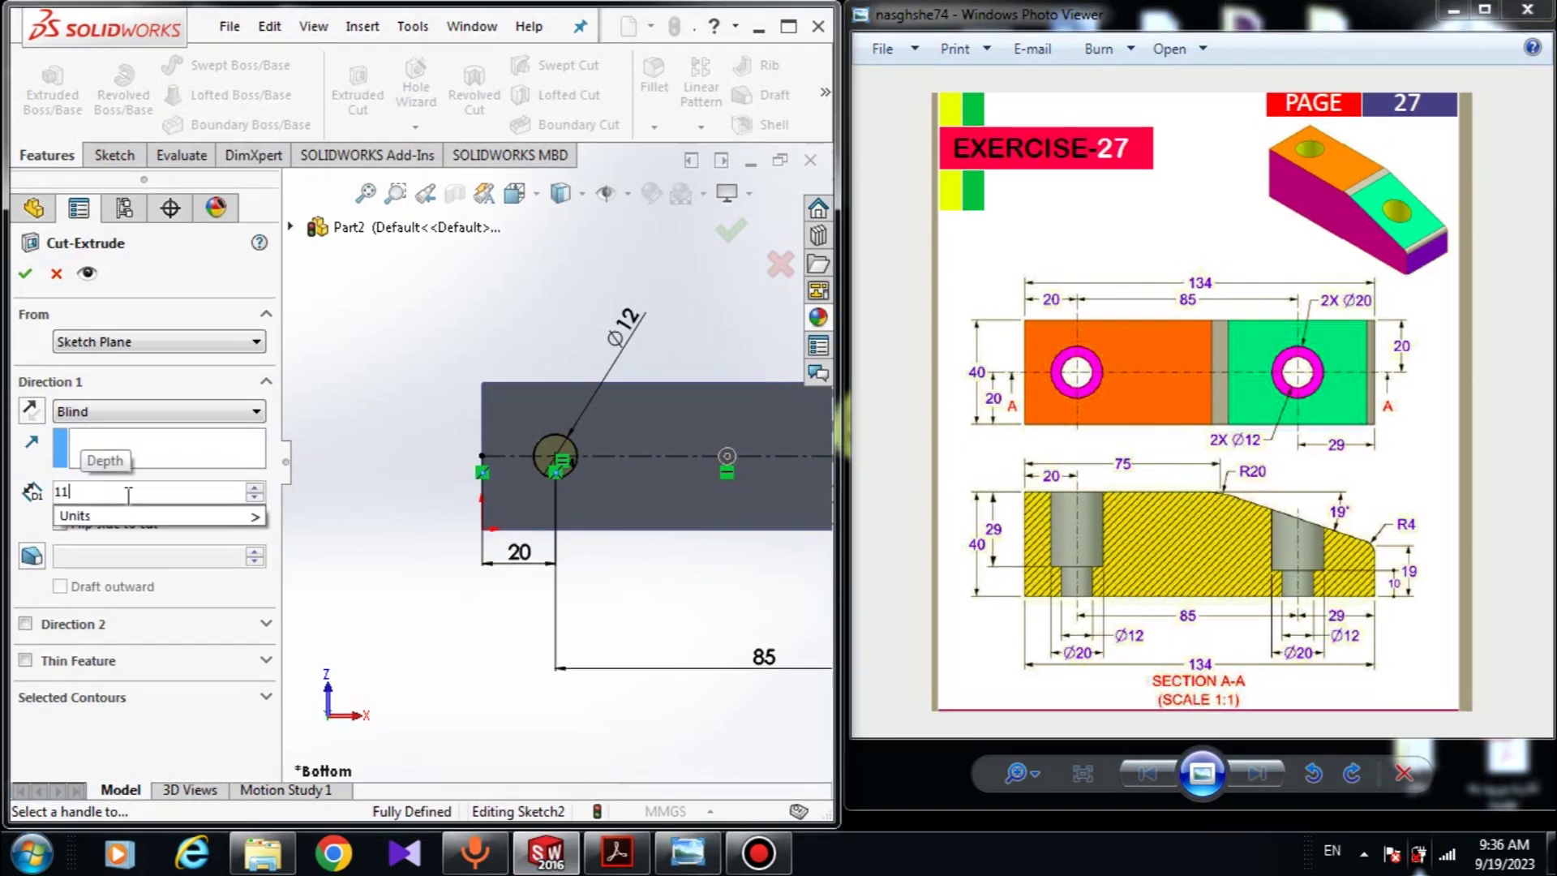
{"action": "key", "text": "Return"}
Choose both half-circle regions of each of the two circles as the cut's contours, and complete the cut
{"action": "left_click", "coordinate": [112, 711]}
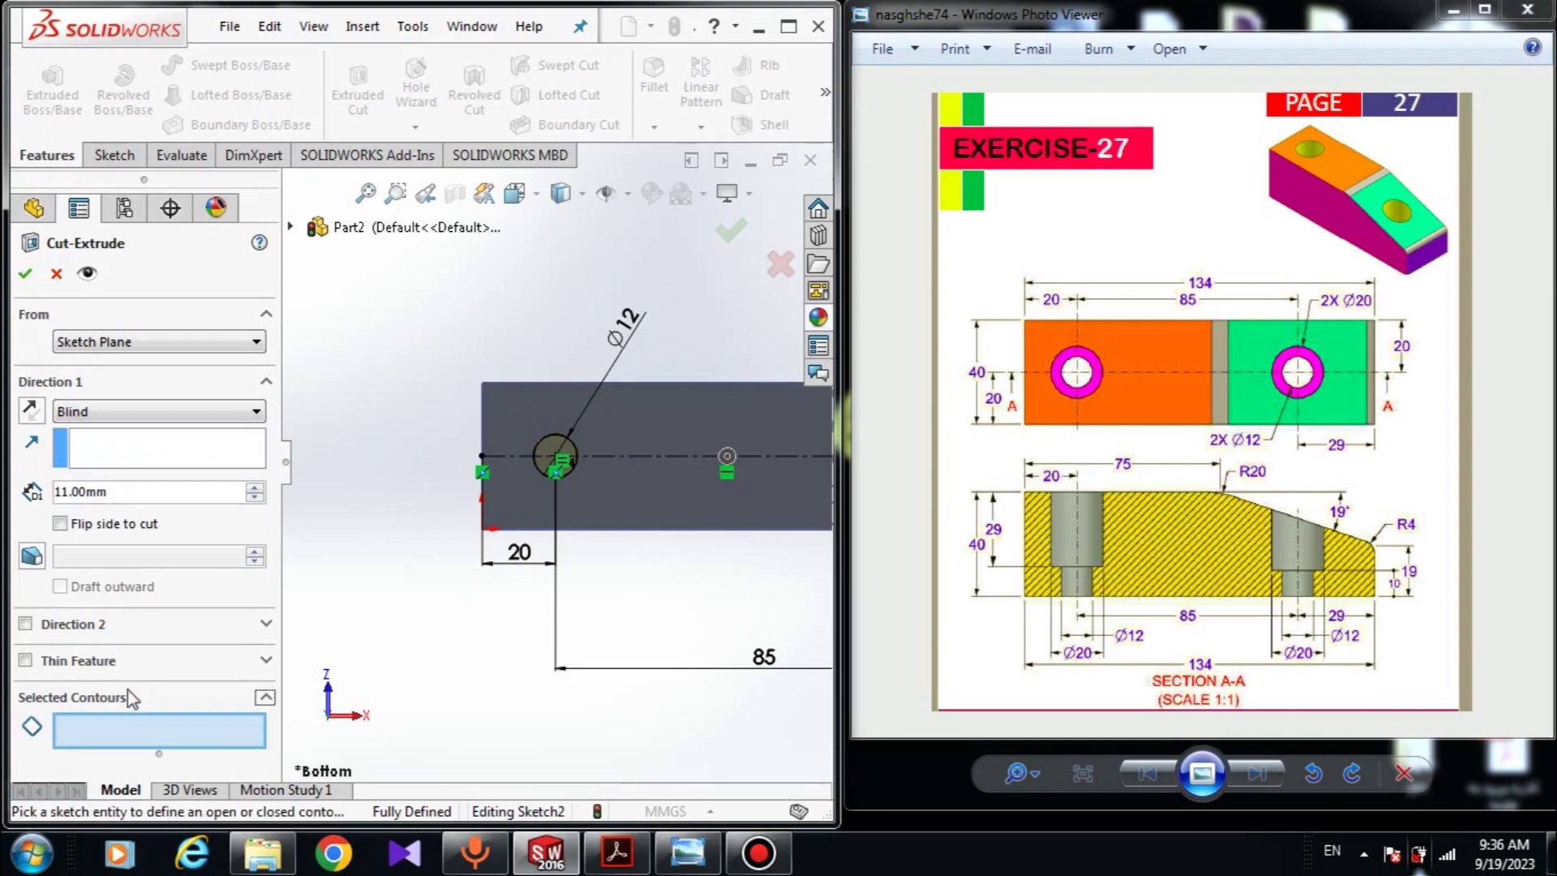
{"action": "scroll", "coordinate": [598, 469], "scroll_direction": "down", "scroll_amount": 5}
{"action": "left_click", "coordinate": [594, 438]}
{"action": "scroll", "coordinate": [594, 438], "scroll_direction": "up", "scroll_amount": 4}
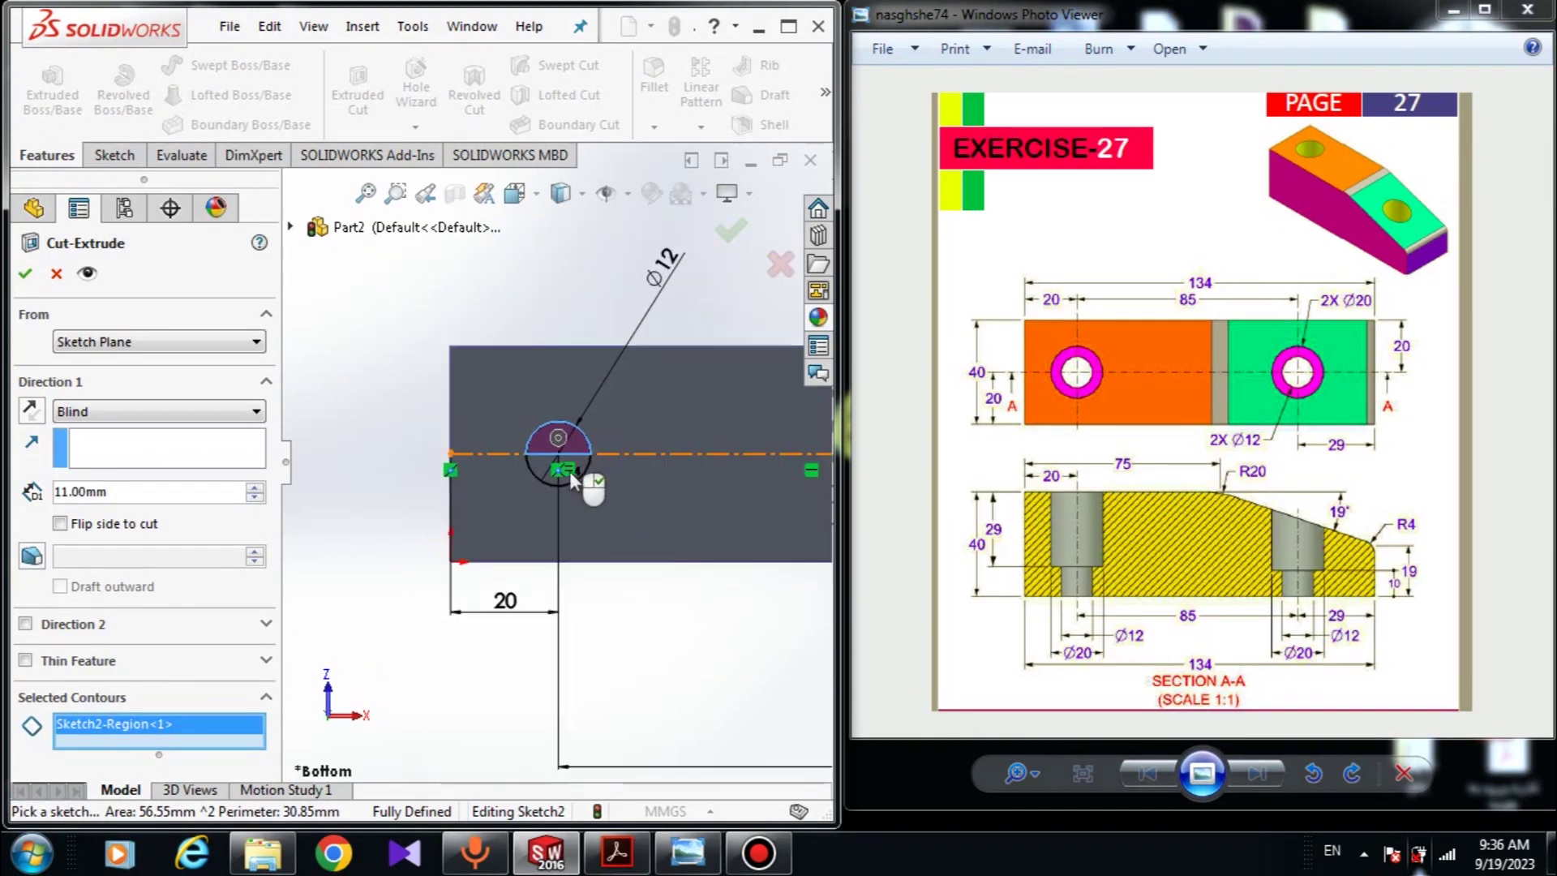
{"action": "left_click", "coordinate": [544, 455]}
{"action": "scroll", "coordinate": [728, 494], "scroll_direction": "up", "scroll_amount": 3}
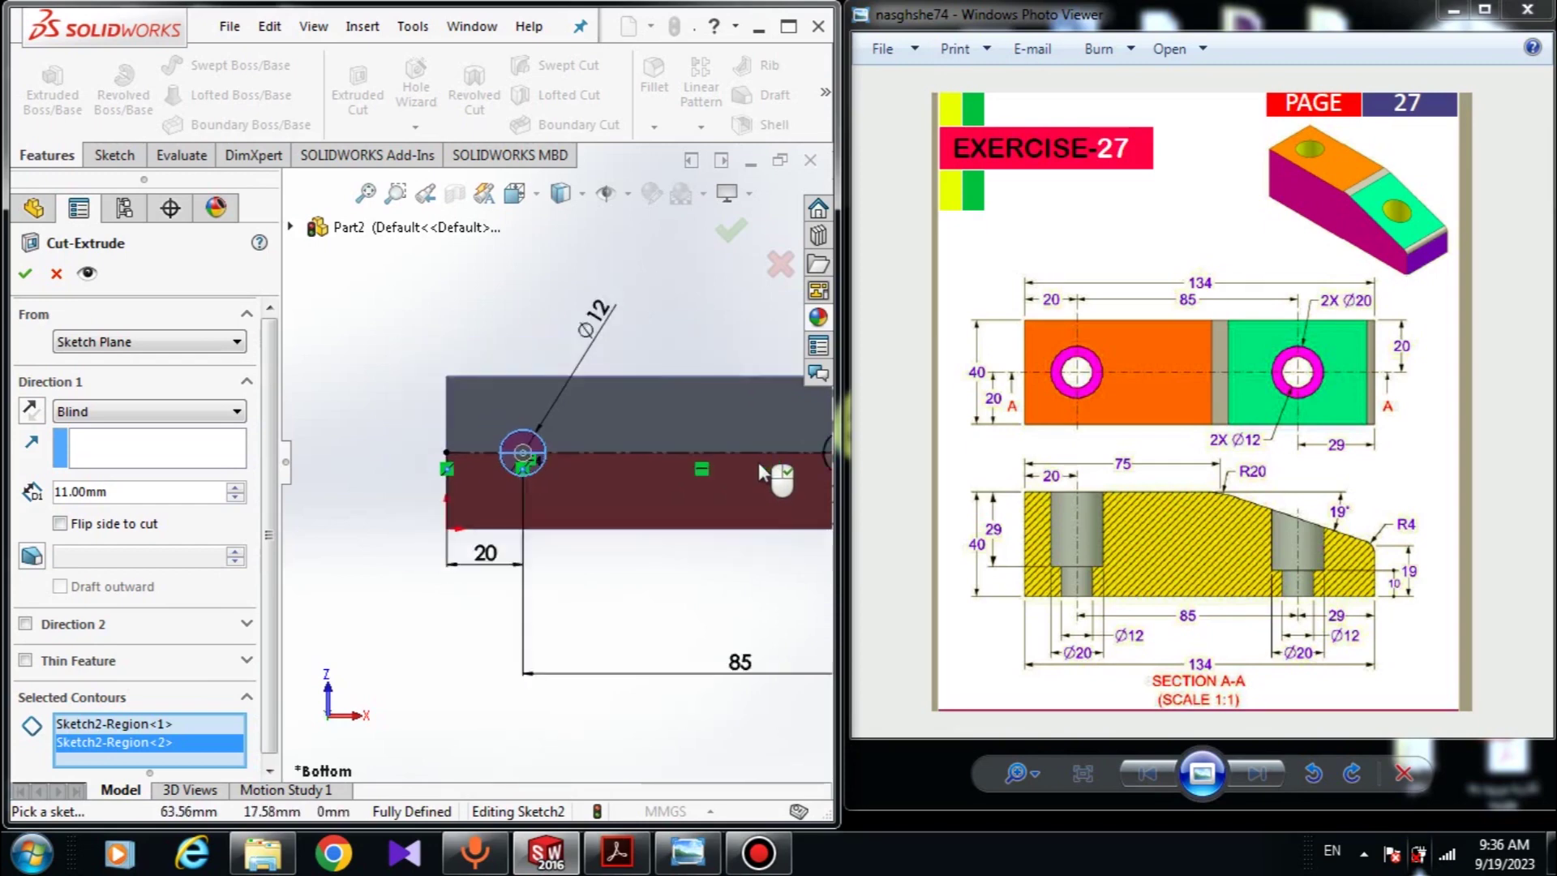
{"action": "scroll", "coordinate": [728, 461], "scroll_direction": "down", "scroll_amount": 6}
{"action": "left_click", "coordinate": [597, 396]}
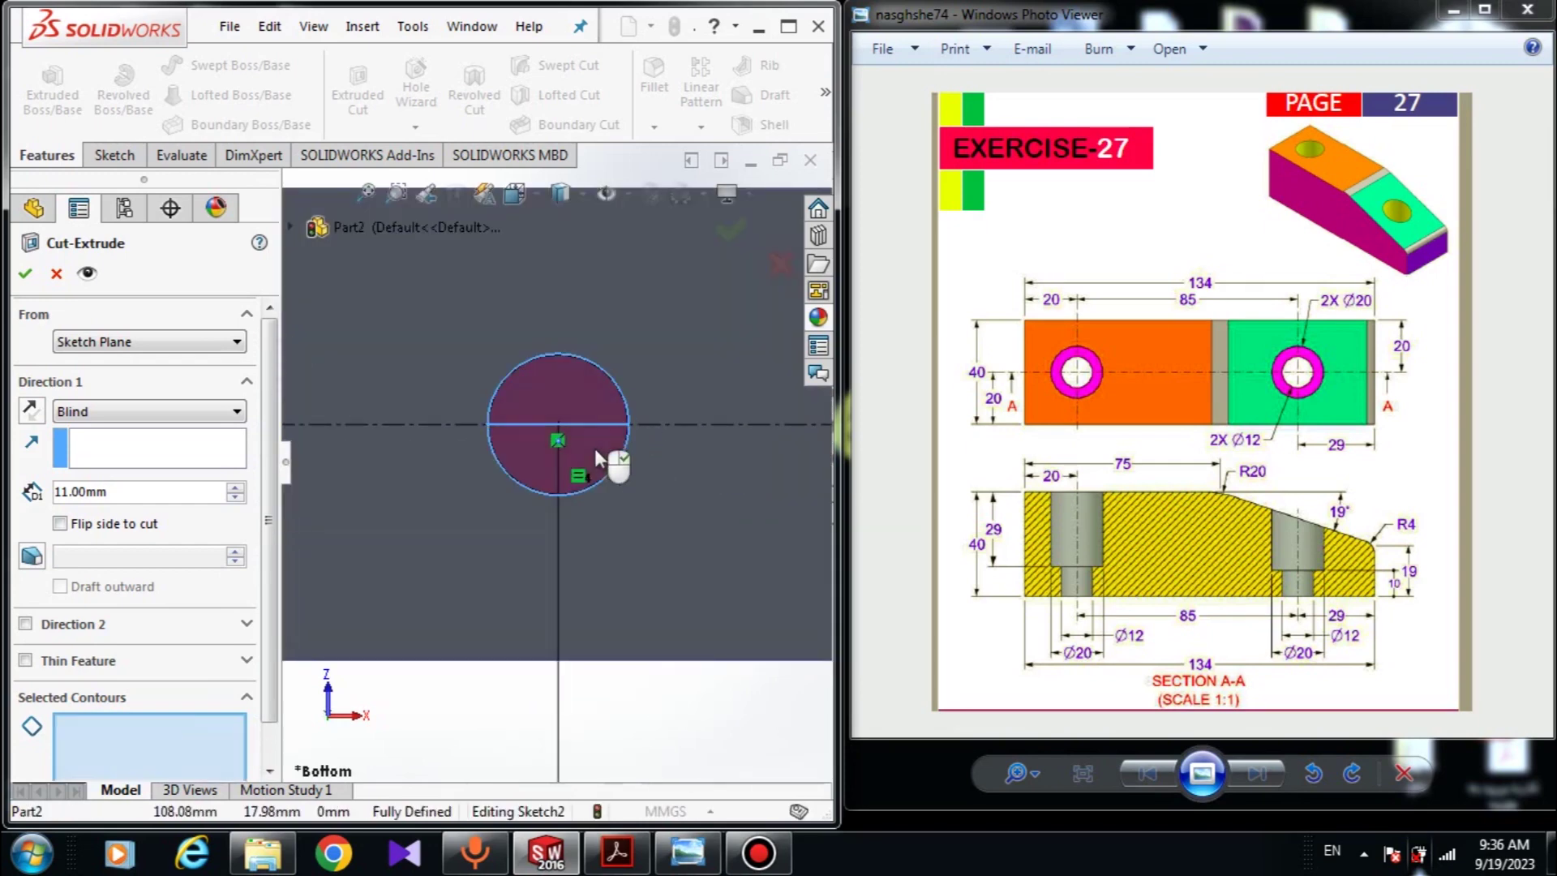
{"action": "left_click", "coordinate": [595, 449]}
{"action": "scroll", "coordinate": [596, 449], "scroll_direction": "up", "scroll_amount": 3}
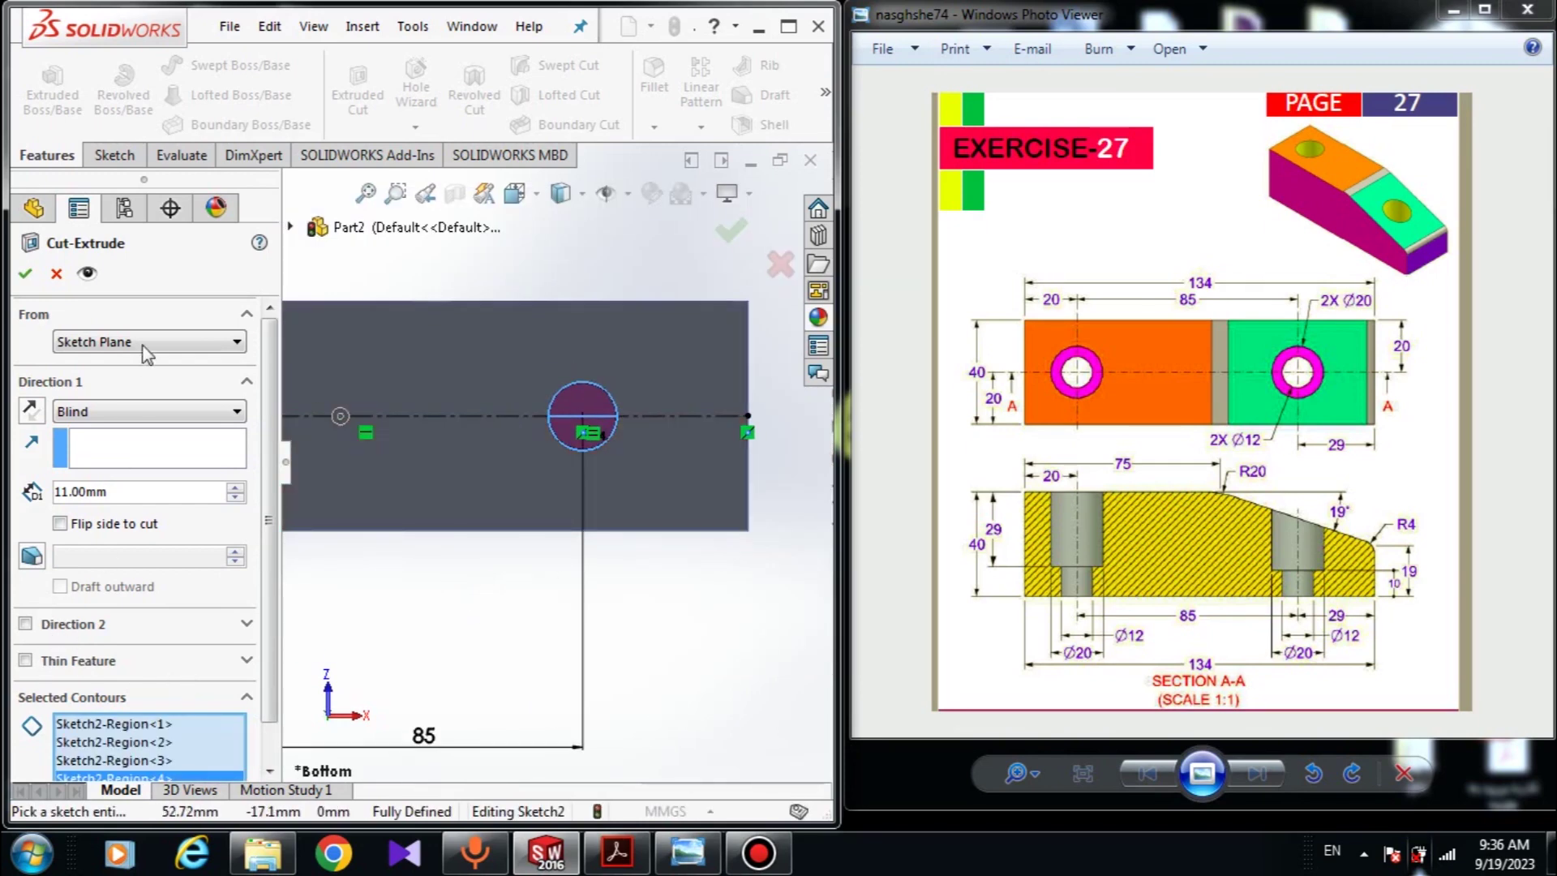
{"action": "scroll", "coordinate": [458, 373], "scroll_direction": "up", "scroll_amount": 1}
{"action": "left_click", "coordinate": [25, 276]}
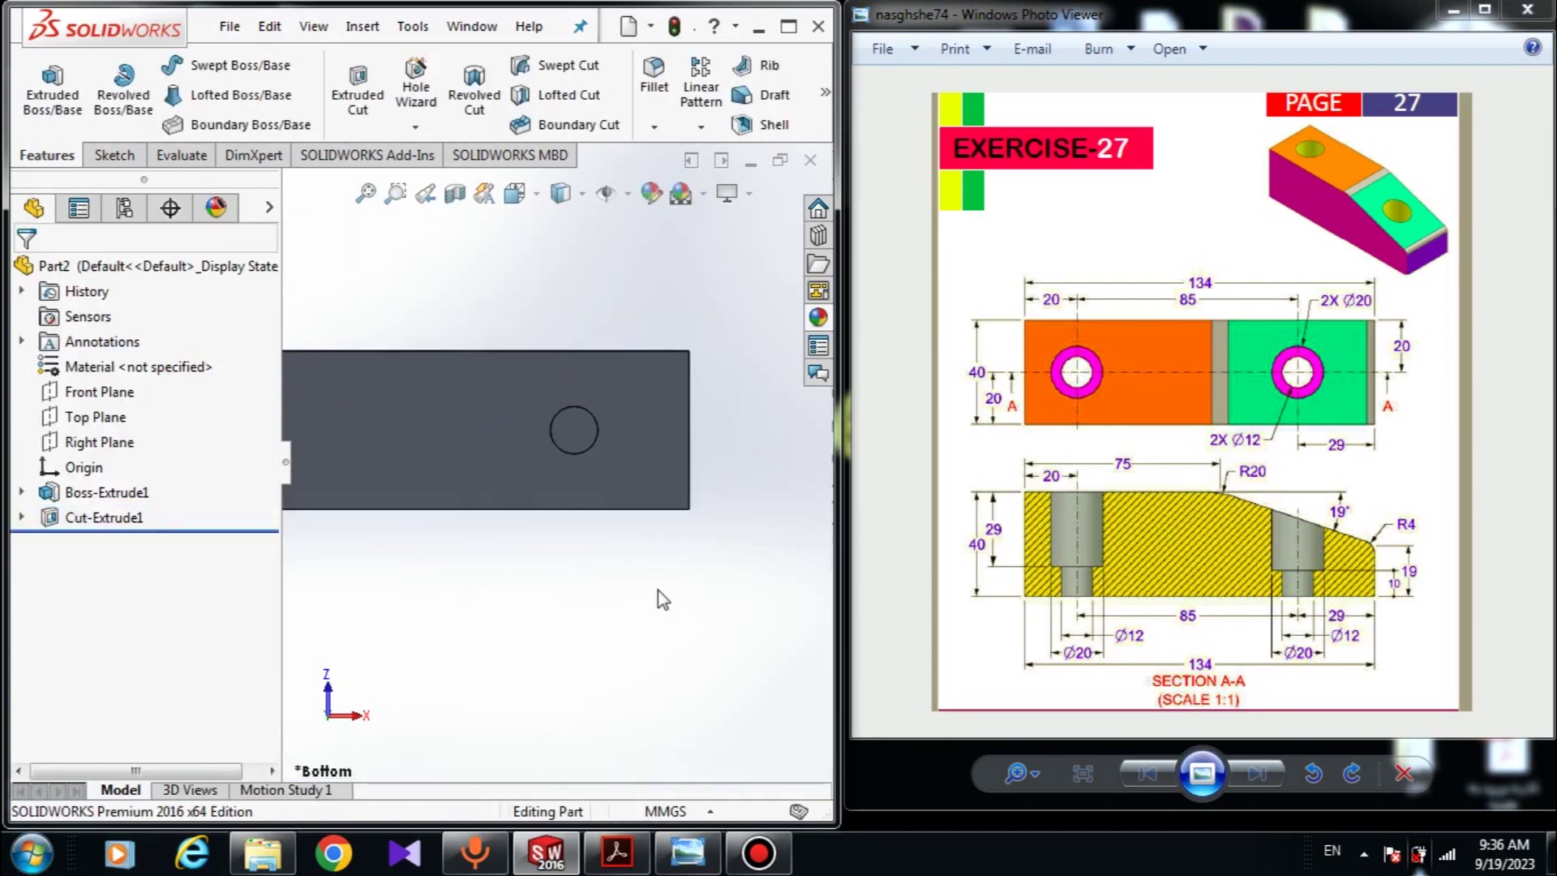
Start a new sketch on the floor face of one of the 12 mm holes in the block's underside
{"action": "middle_click_drag", "start_coordinate": [474, 396], "coordinate": [566, 468]}
{"action": "scroll", "coordinate": [566, 468], "scroll_direction": "up", "scroll_amount": 2}
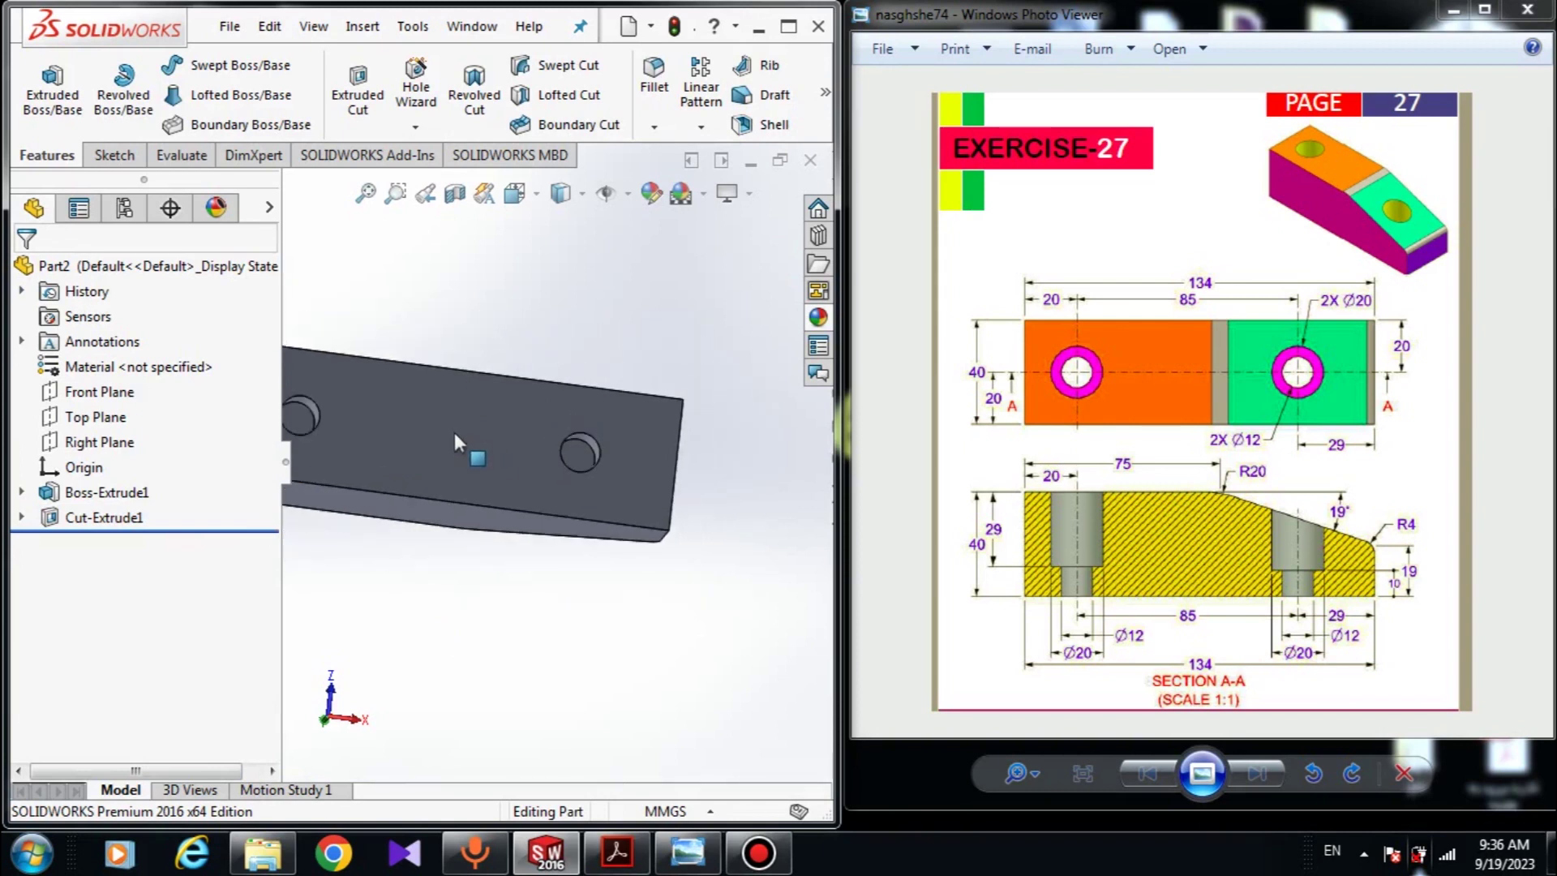
{"action": "scroll", "coordinate": [324, 413], "scroll_direction": "up", "scroll_amount": 1}
{"action": "scroll", "coordinate": [313, 411], "scroll_direction": "down", "scroll_amount": 7}
{"action": "left_click", "coordinate": [453, 445]}
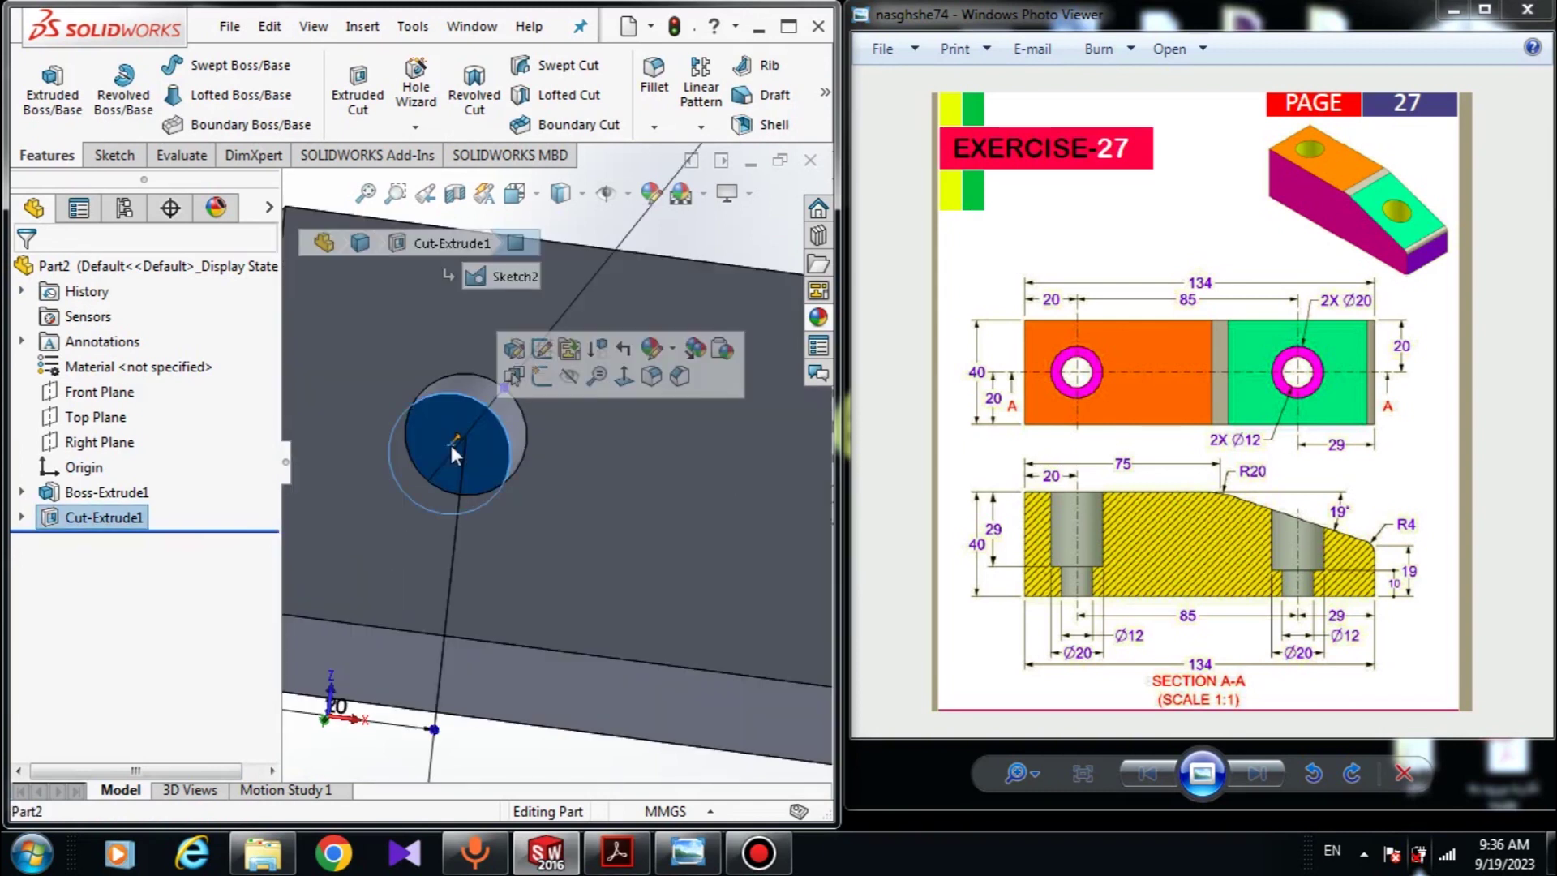
{"action": "left_click", "coordinate": [542, 378]}
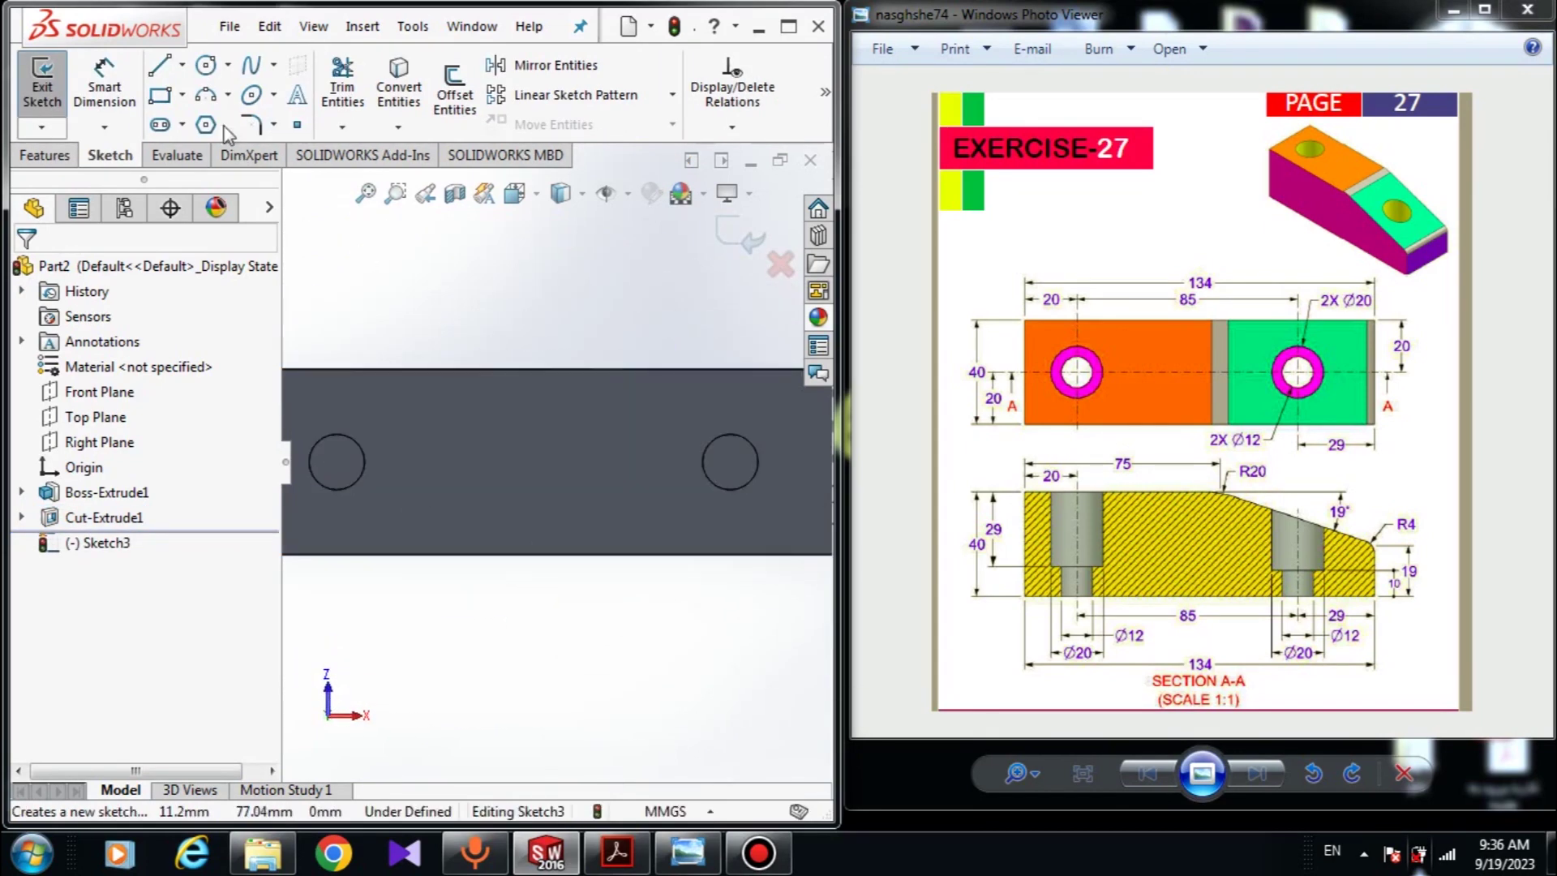
Sketch a circle about 24 mm in diameter, concentric with the 12 mm hole nearest the origin
{"action": "left_click", "coordinate": [207, 68]}
{"action": "scroll", "coordinate": [414, 253], "scroll_direction": "up", "scroll_amount": 3}
{"action": "scroll", "coordinate": [379, 431], "scroll_direction": "down", "scroll_amount": 4}
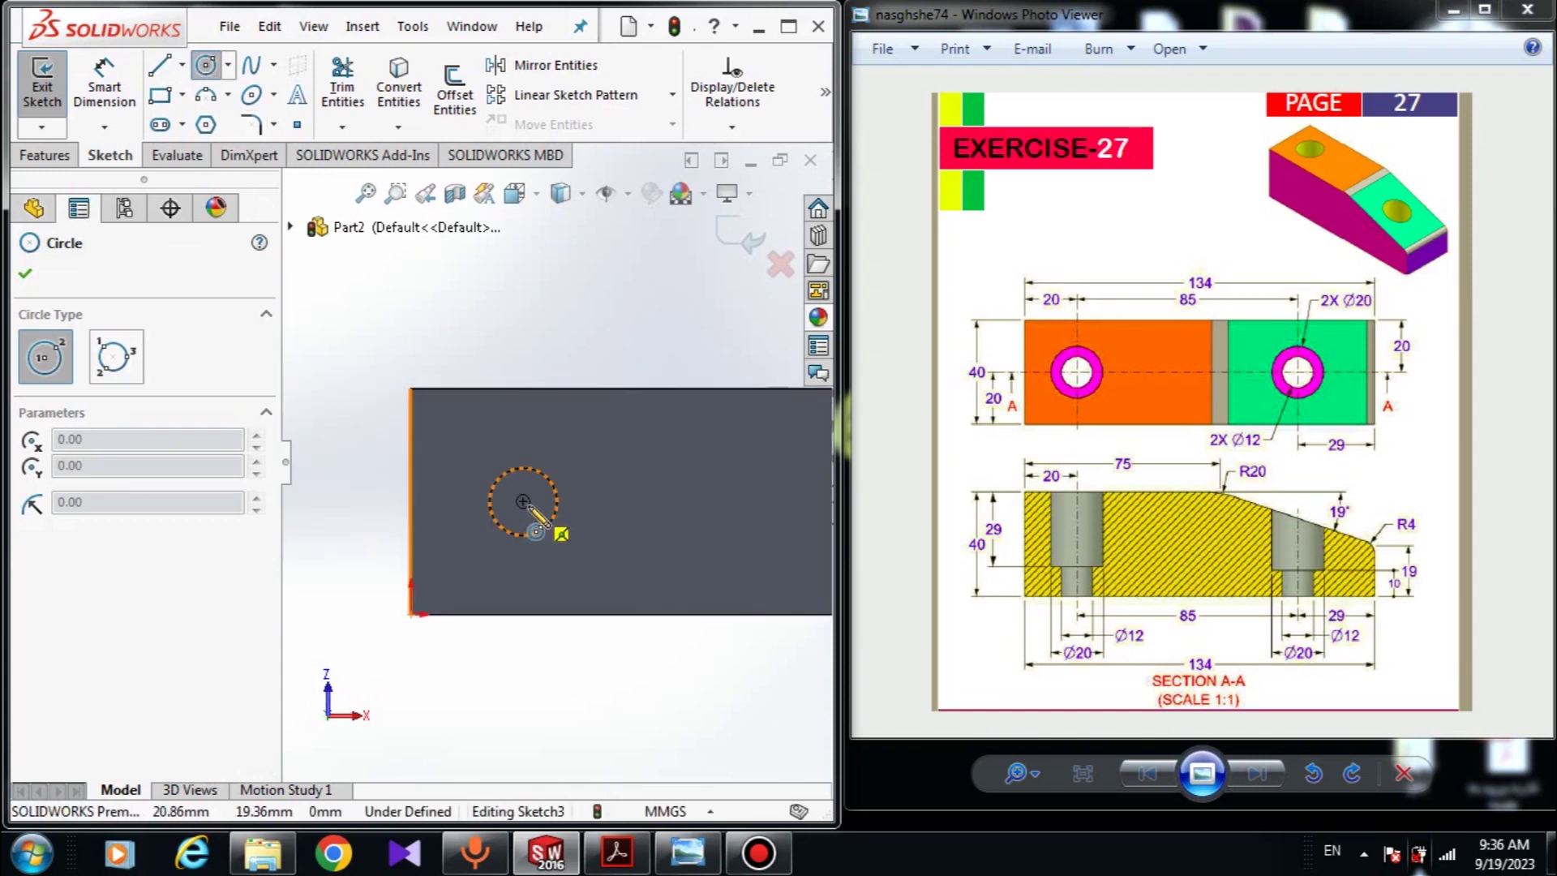
{"action": "left_click", "coordinate": [523, 501]}
{"action": "left_click", "coordinate": [577, 539]}
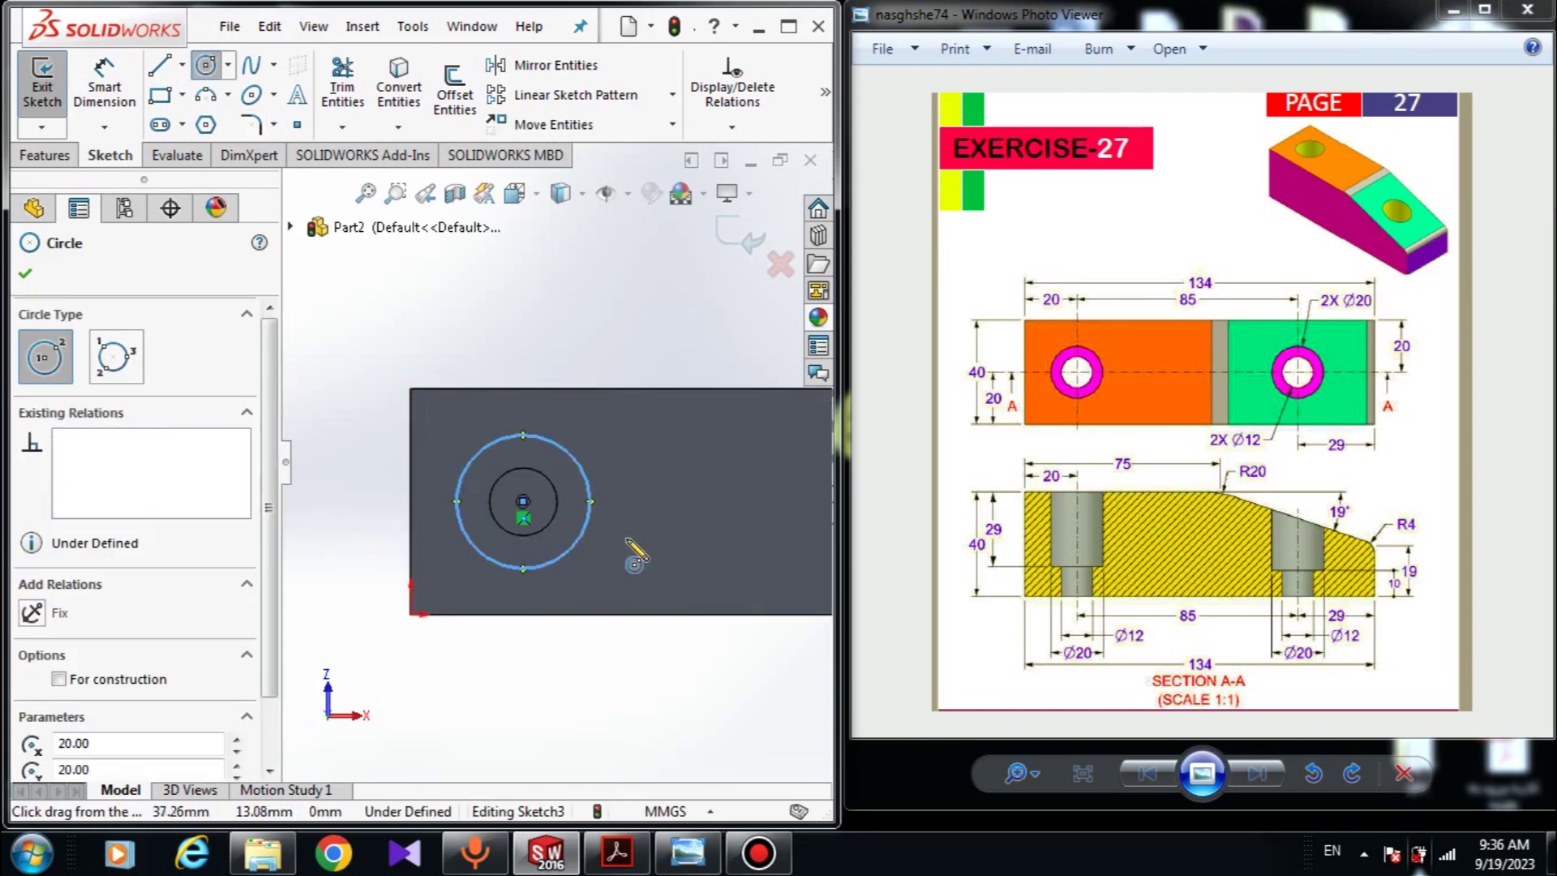
Sketch a second, larger circle concentric with the other 12 mm hole, and finish the Circle command
{"action": "scroll", "coordinate": [503, 408], "scroll_direction": "up", "scroll_amount": 2}
{"action": "scroll", "coordinate": [698, 507], "scroll_direction": "up", "scroll_amount": 3}
{"action": "scroll", "coordinate": [682, 462], "scroll_direction": "down", "scroll_amount": 7}
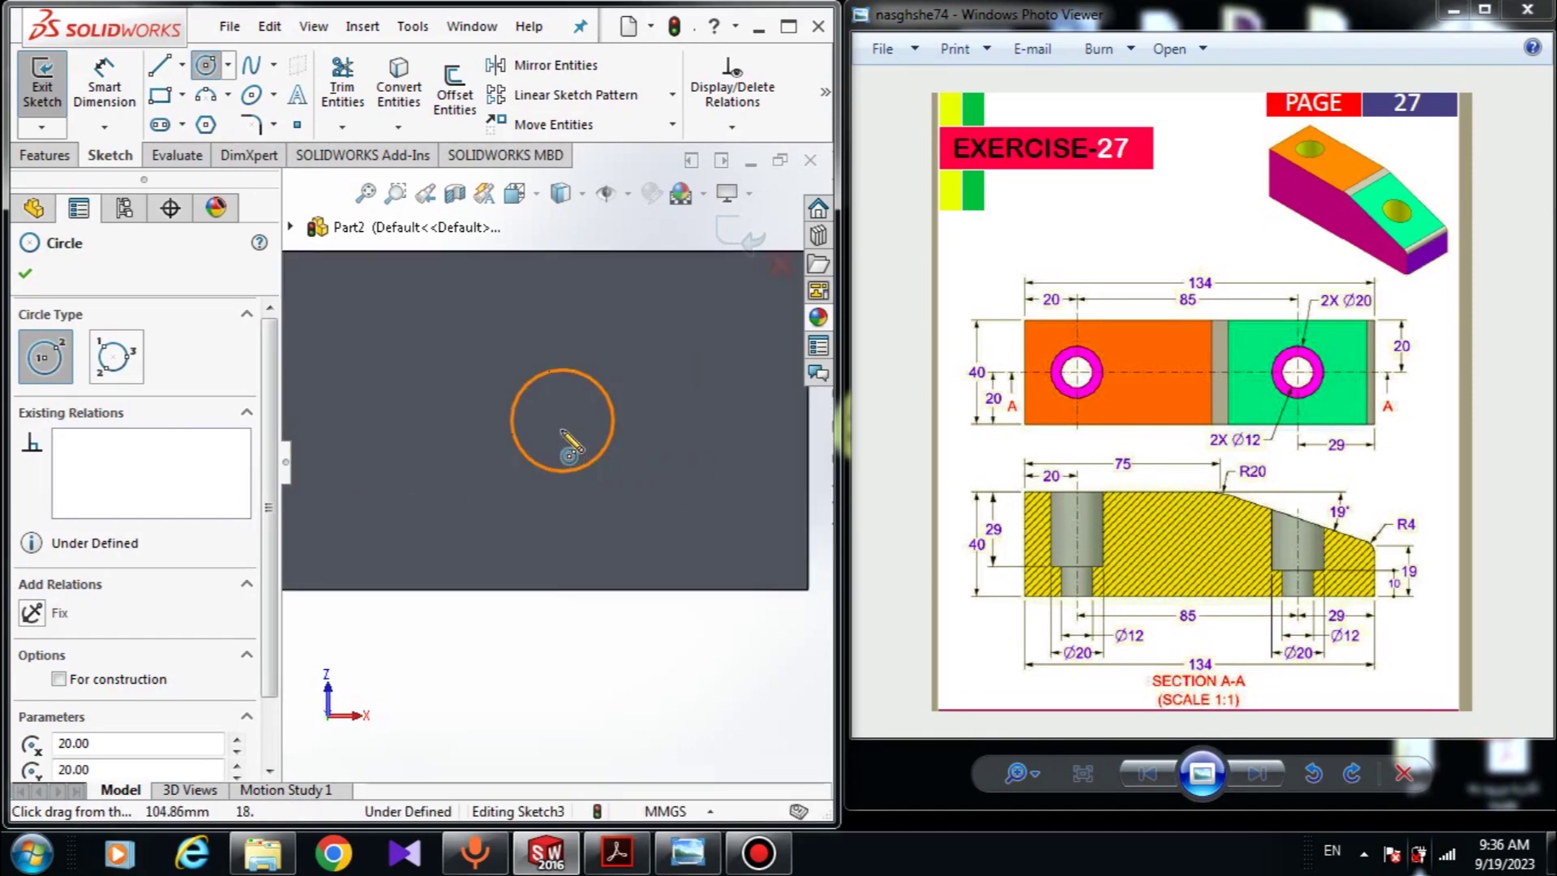
{"action": "left_click", "coordinate": [562, 420]}
{"action": "left_click", "coordinate": [563, 500]}
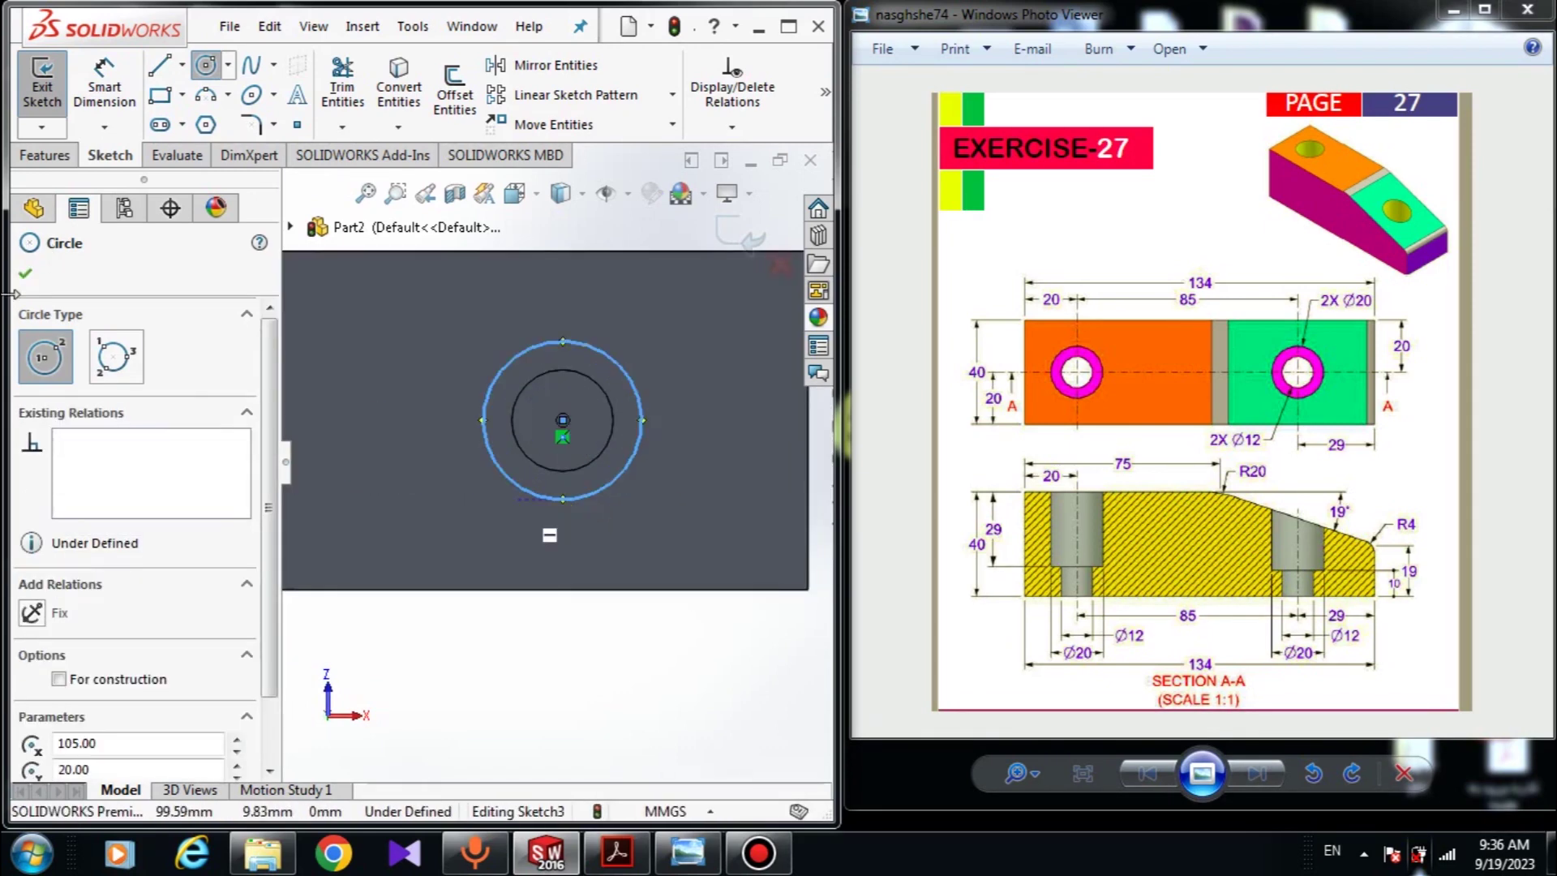
{"action": "left_click", "coordinate": [25, 274]}
Select both new circles and add an Equal relation between them
{"action": "scroll", "coordinate": [501, 415], "scroll_direction": "up", "scroll_amount": 5}
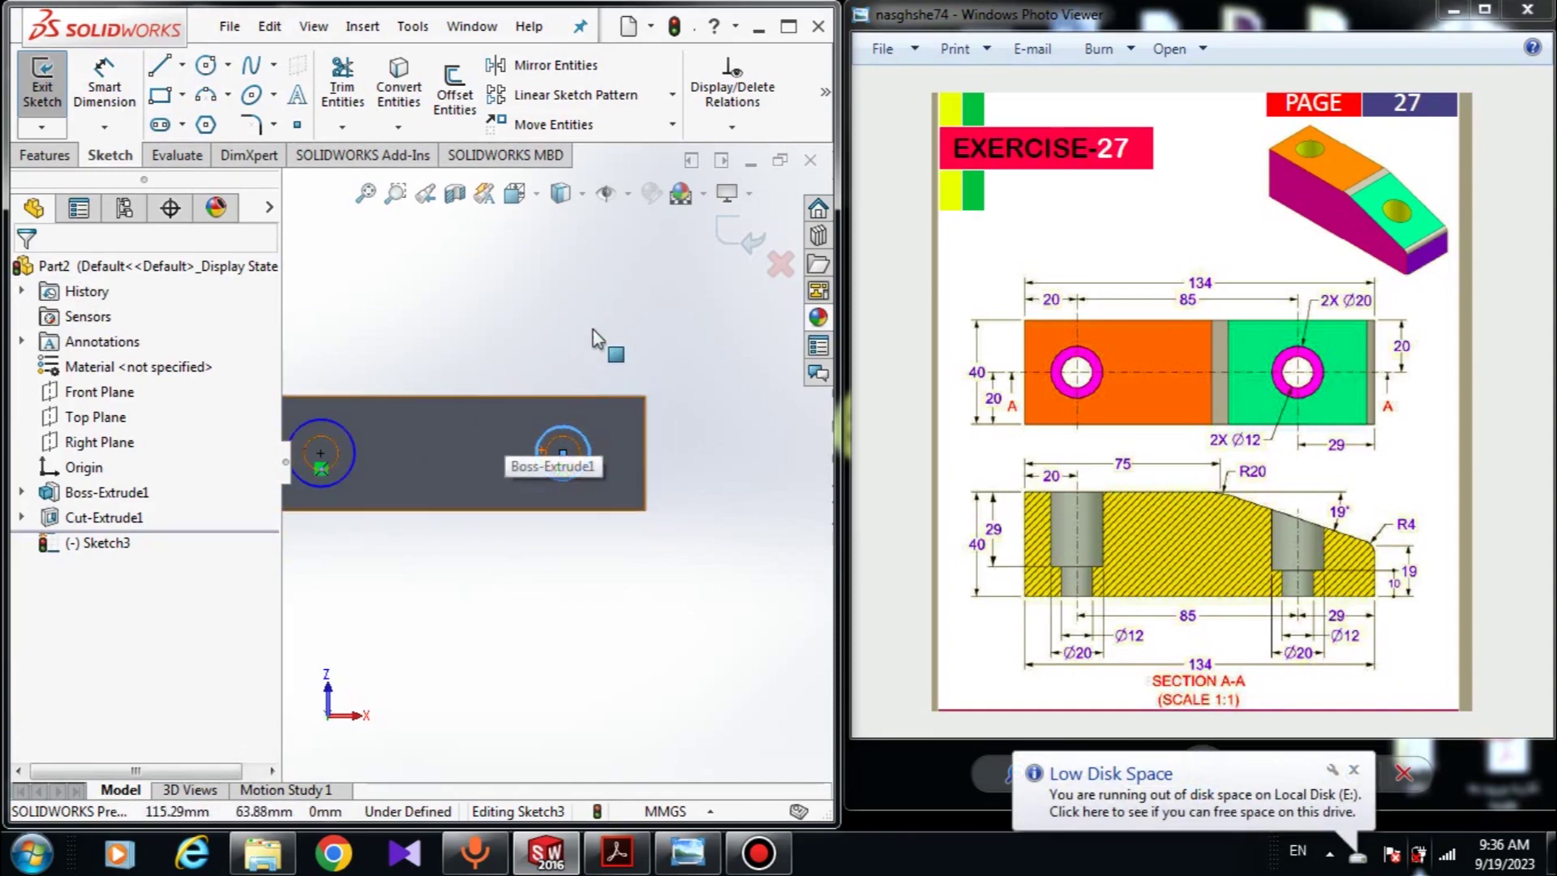
{"action": "left_click_drag", "start_coordinate": [629, 386], "coordinate": [288, 535]}
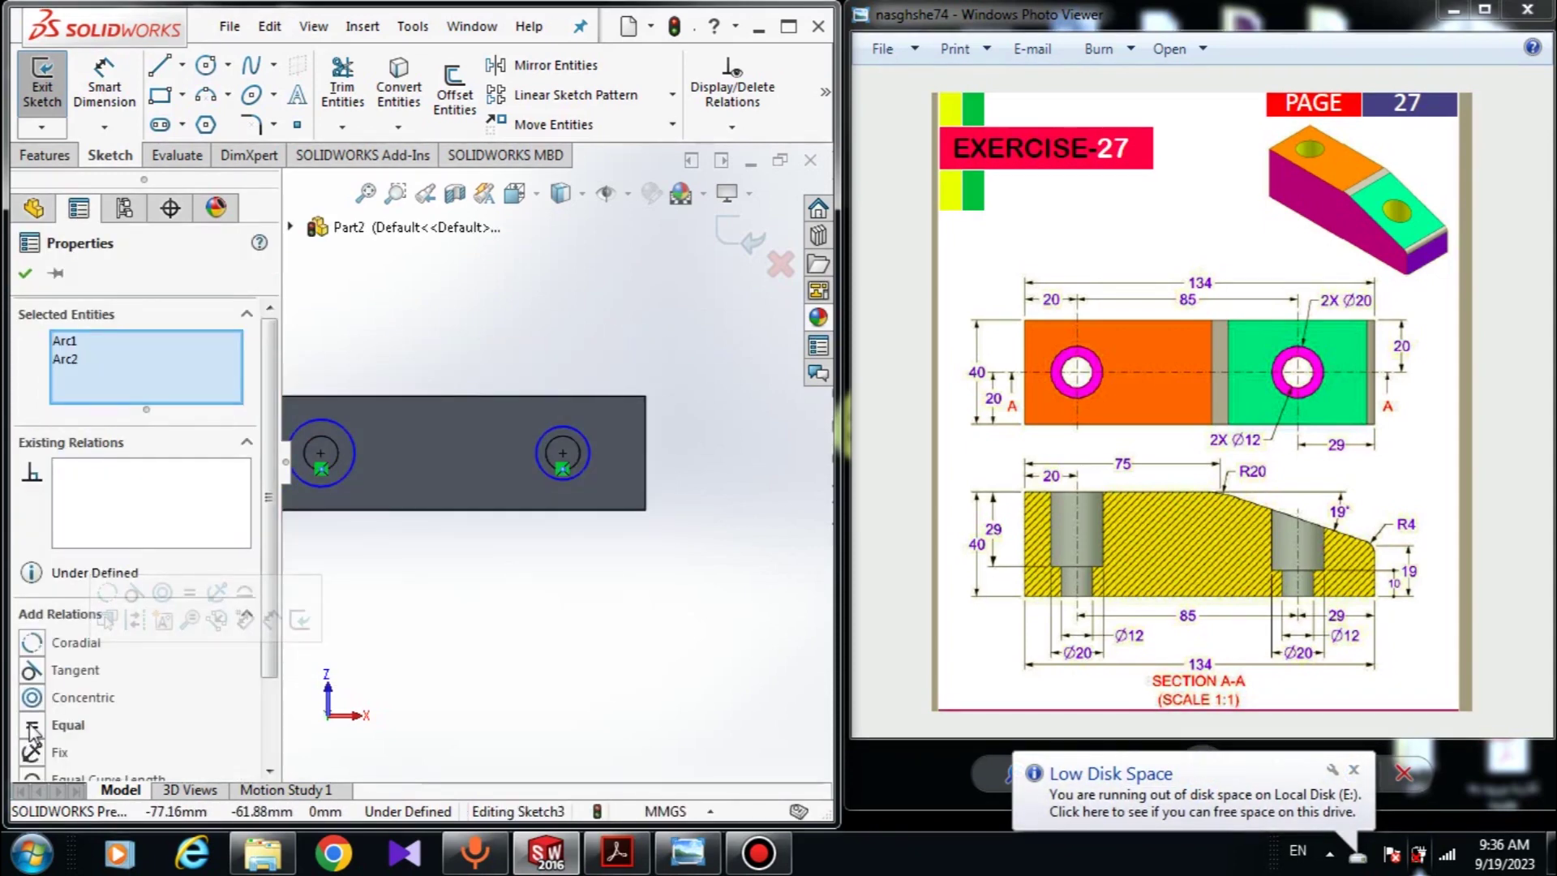
{"action": "left_click", "coordinate": [32, 726]}
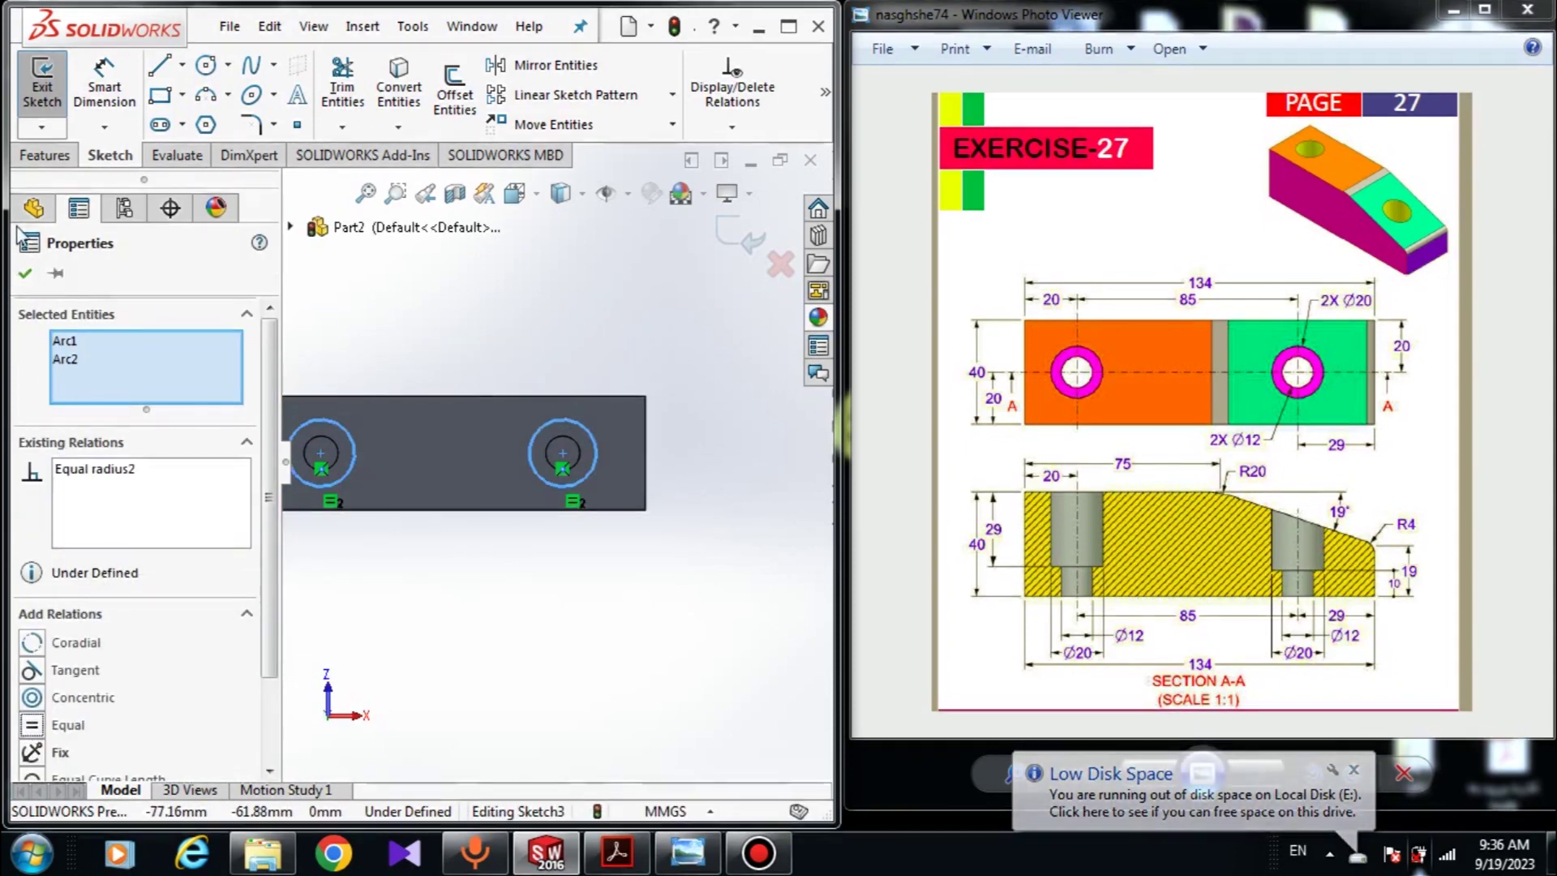
{"action": "left_click", "coordinate": [27, 275]}
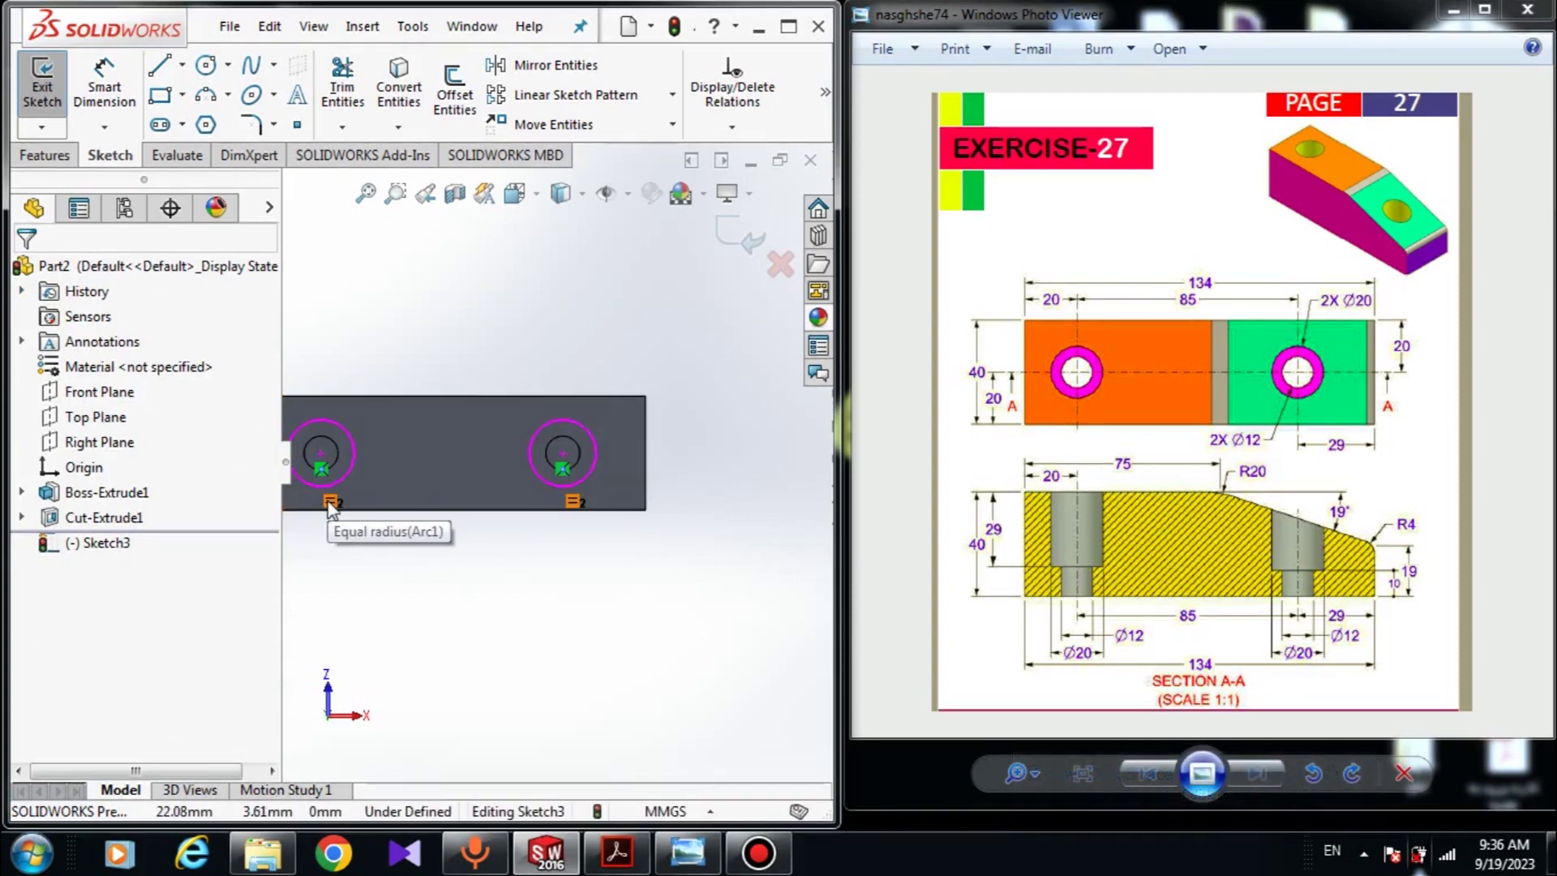
Dimension the circle around the hole farther from the origin with a diameter of 20 mm
{"action": "left_click", "coordinate": [113, 97]}
{"action": "left_click", "coordinate": [575, 419]}
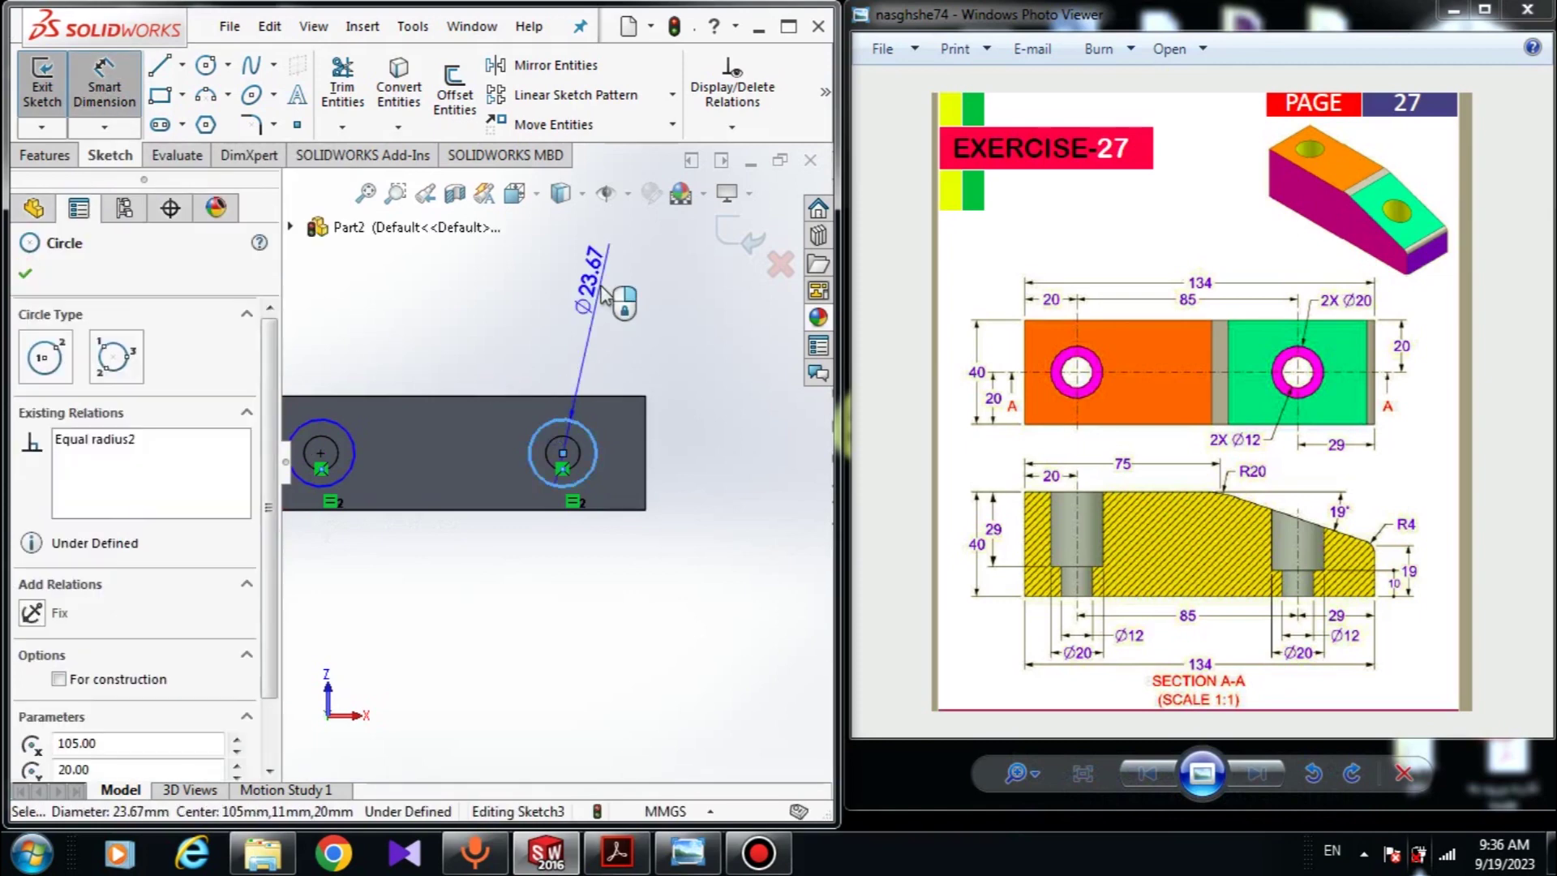
{"action": "left_click", "coordinate": [602, 293]}
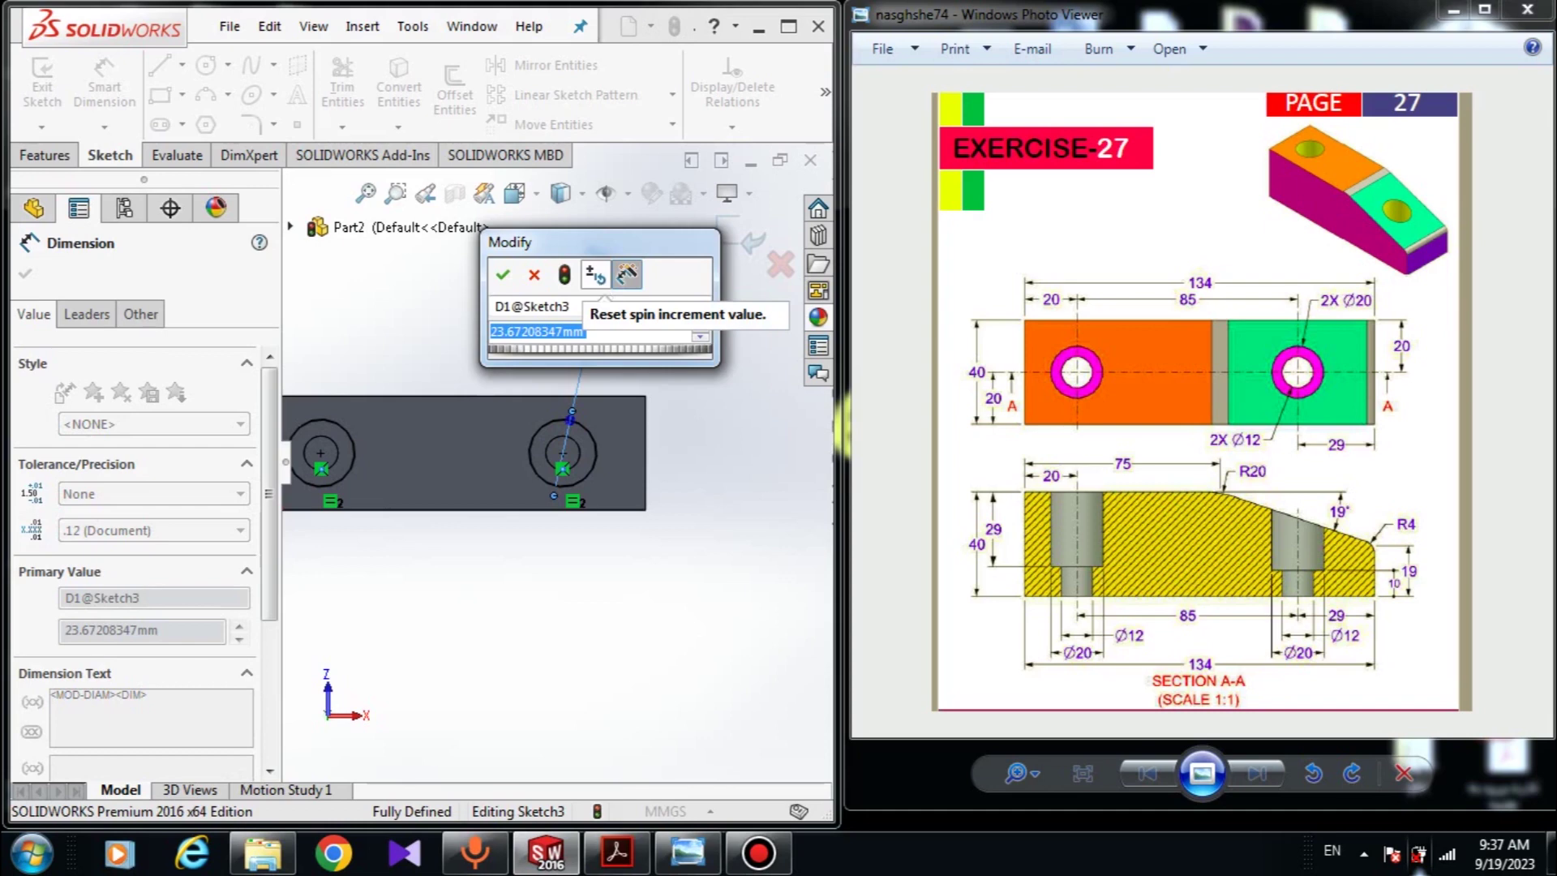
{"action": "type", "text": "20"}
{"action": "key", "text": "Return"}
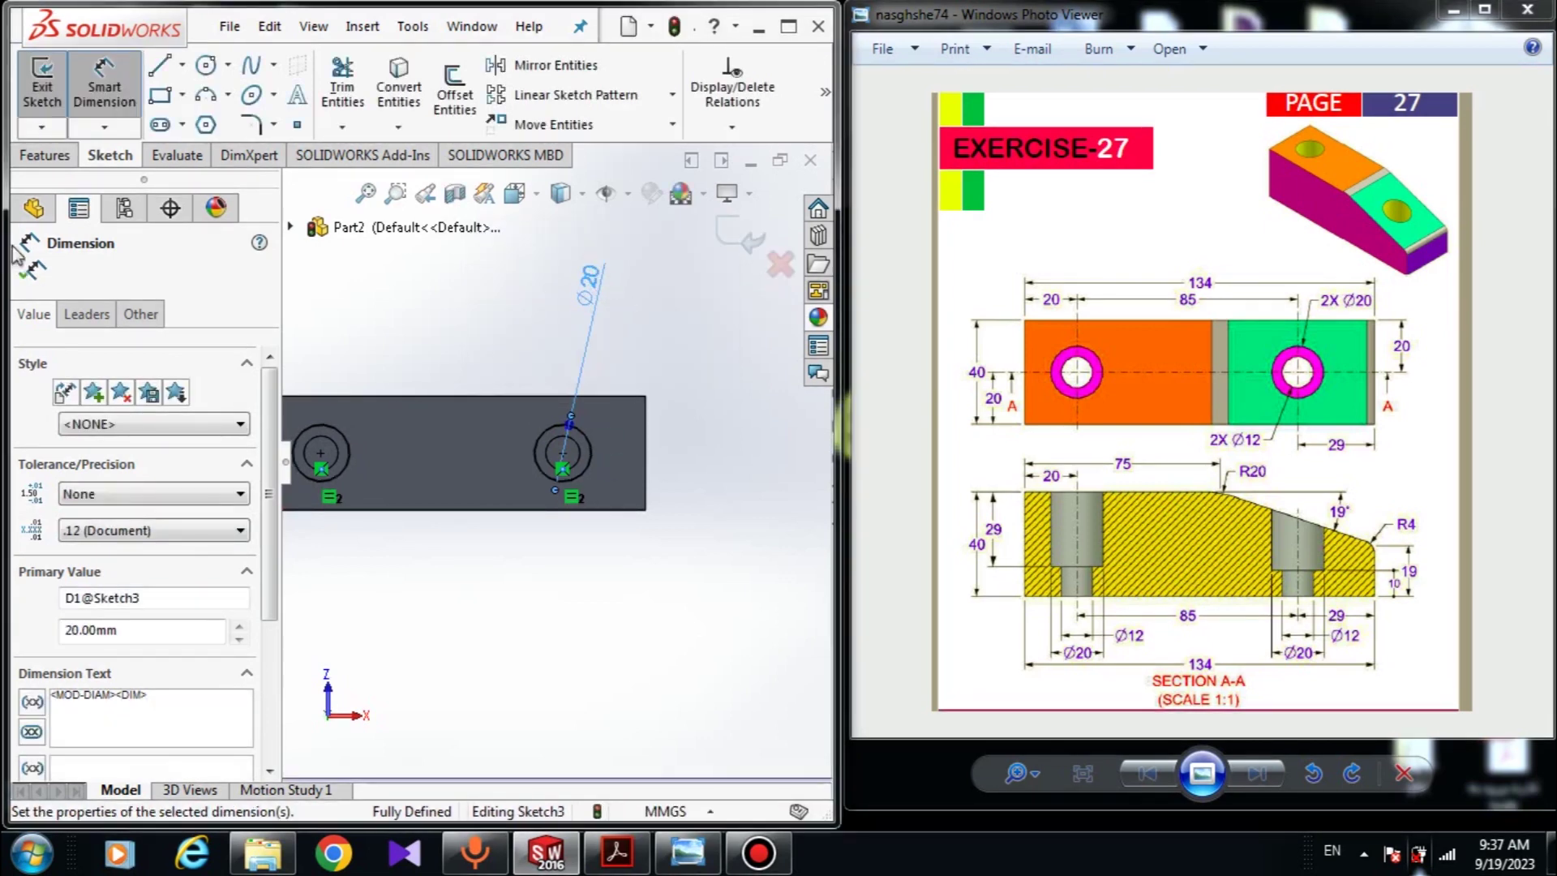
Create an extruded cut from the two 20 mm circles with a Through All end condition
{"action": "left_click", "coordinate": [45, 156]}
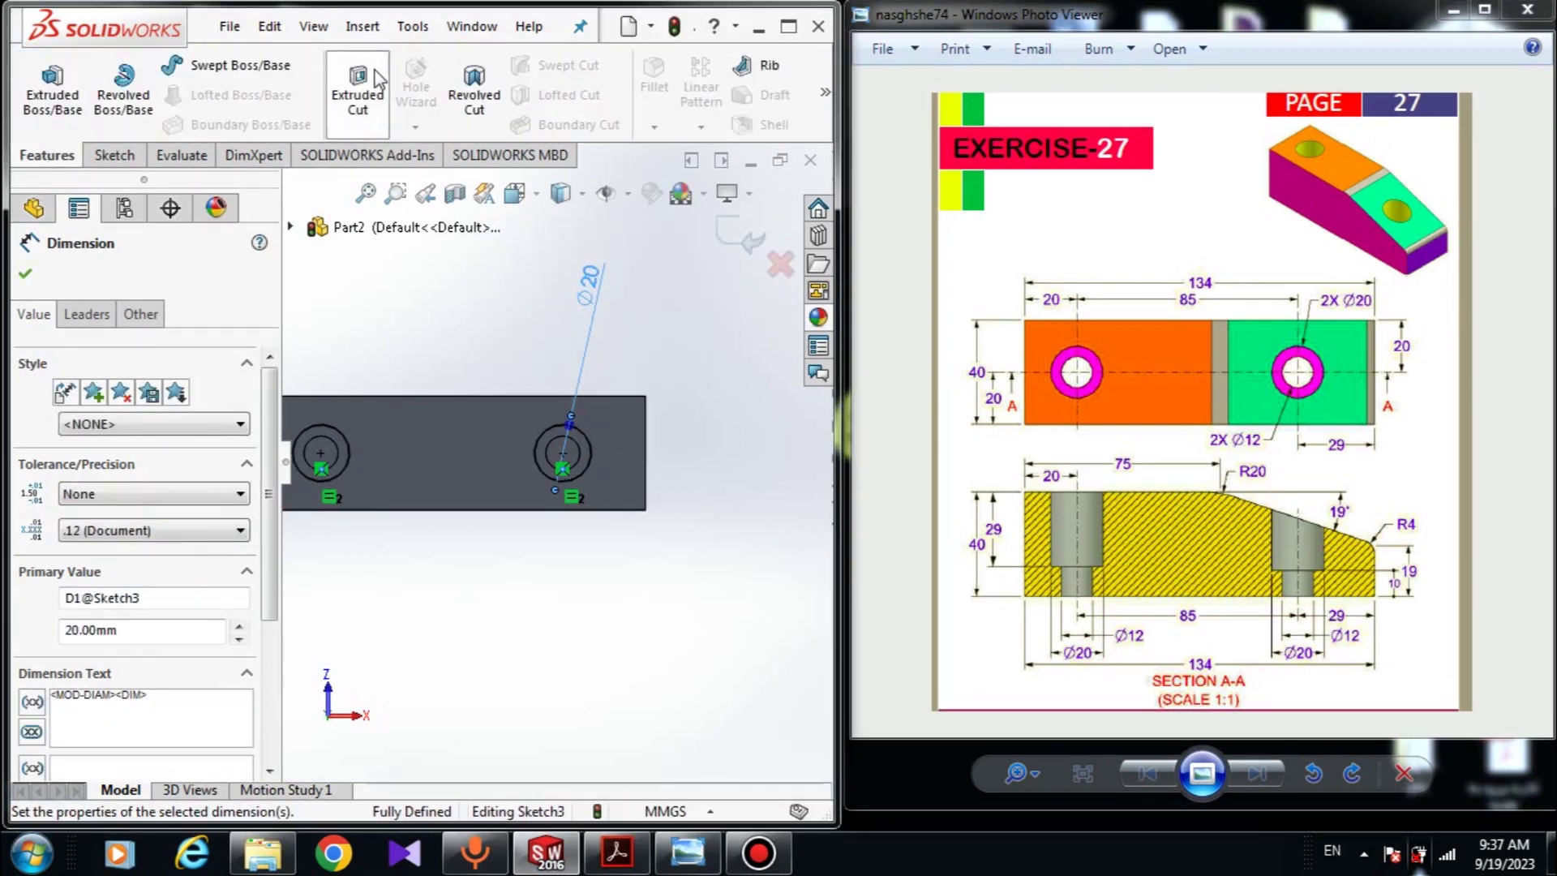
{"action": "left_click", "coordinate": [358, 86]}
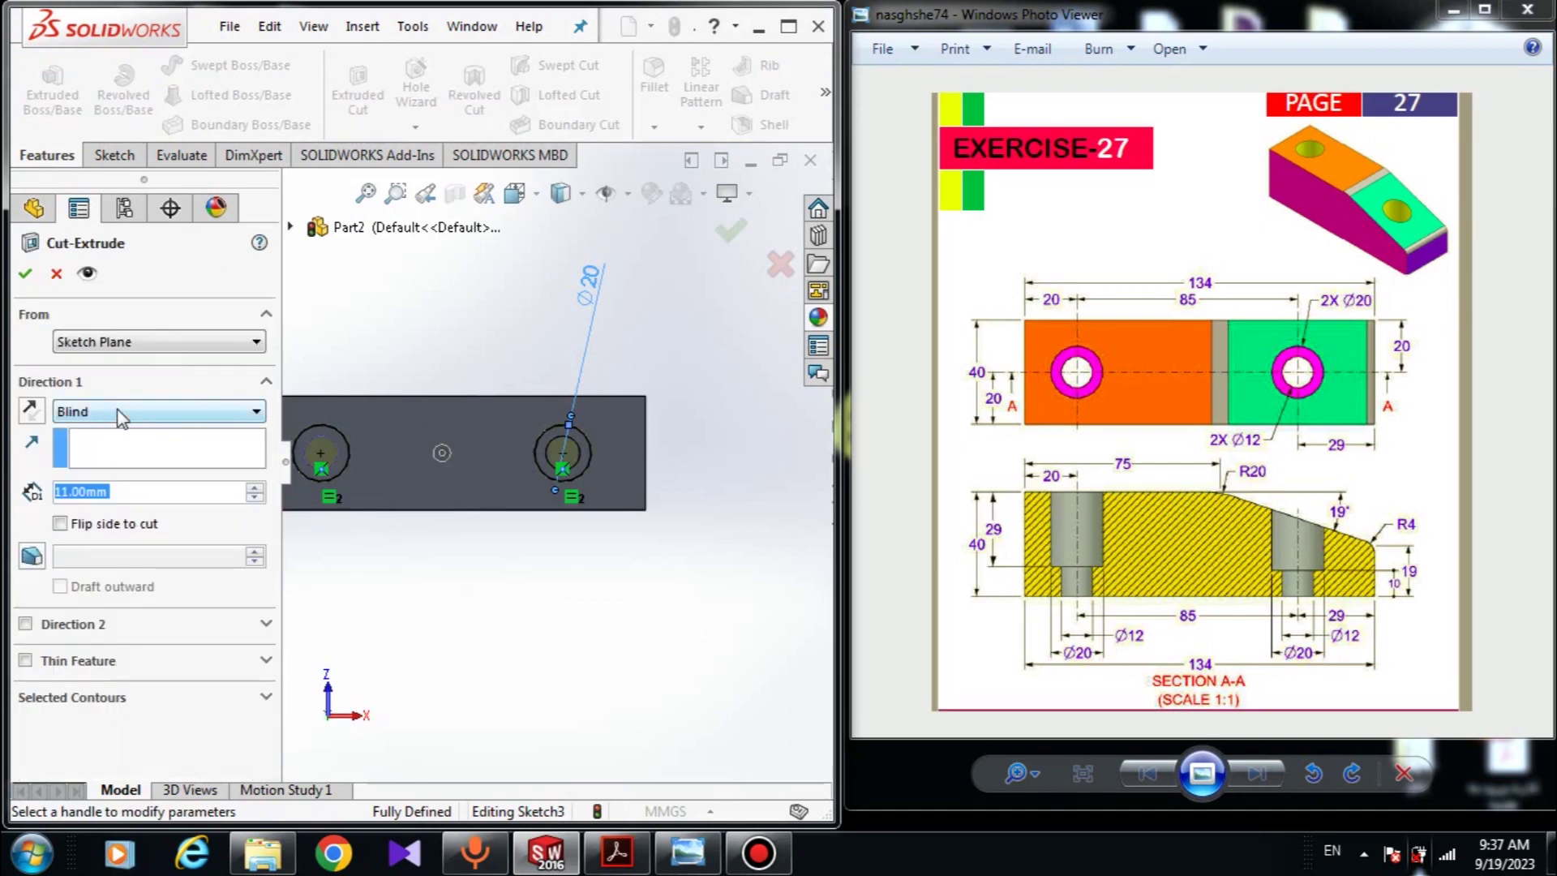
{"action": "left_click", "coordinate": [120, 417]}
{"action": "left_click", "coordinate": [89, 455]}
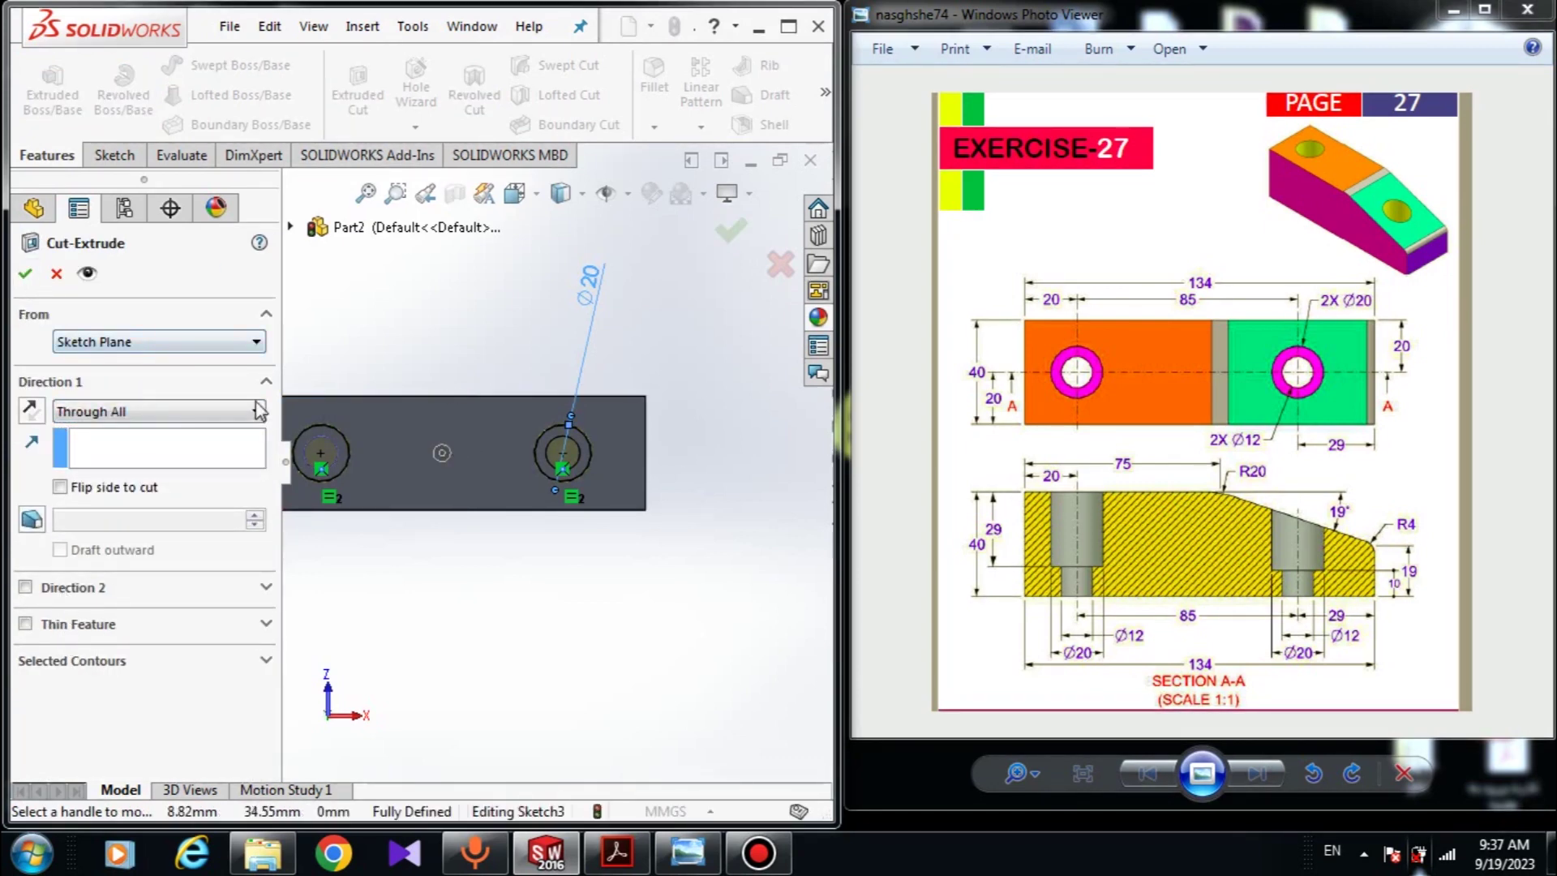
{"action": "left_click", "coordinate": [26, 274]}
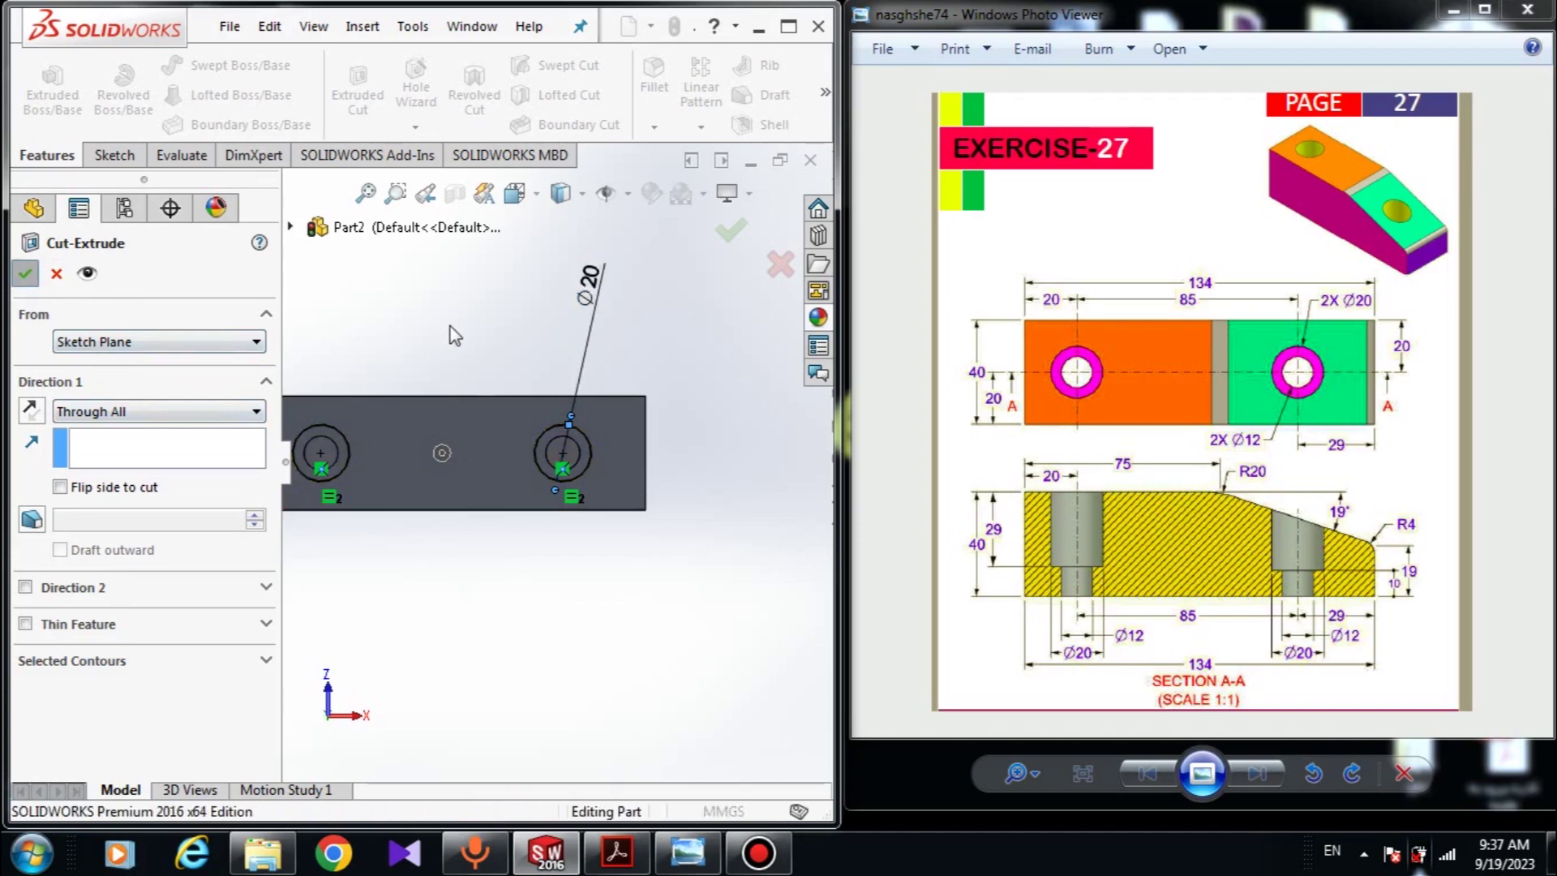
Apply a magenta colour to the block's base extrusion, Boss-Extrude1
{"action": "middle_click_drag", "start_coordinate": [505, 292], "coordinate": [540, 523]}
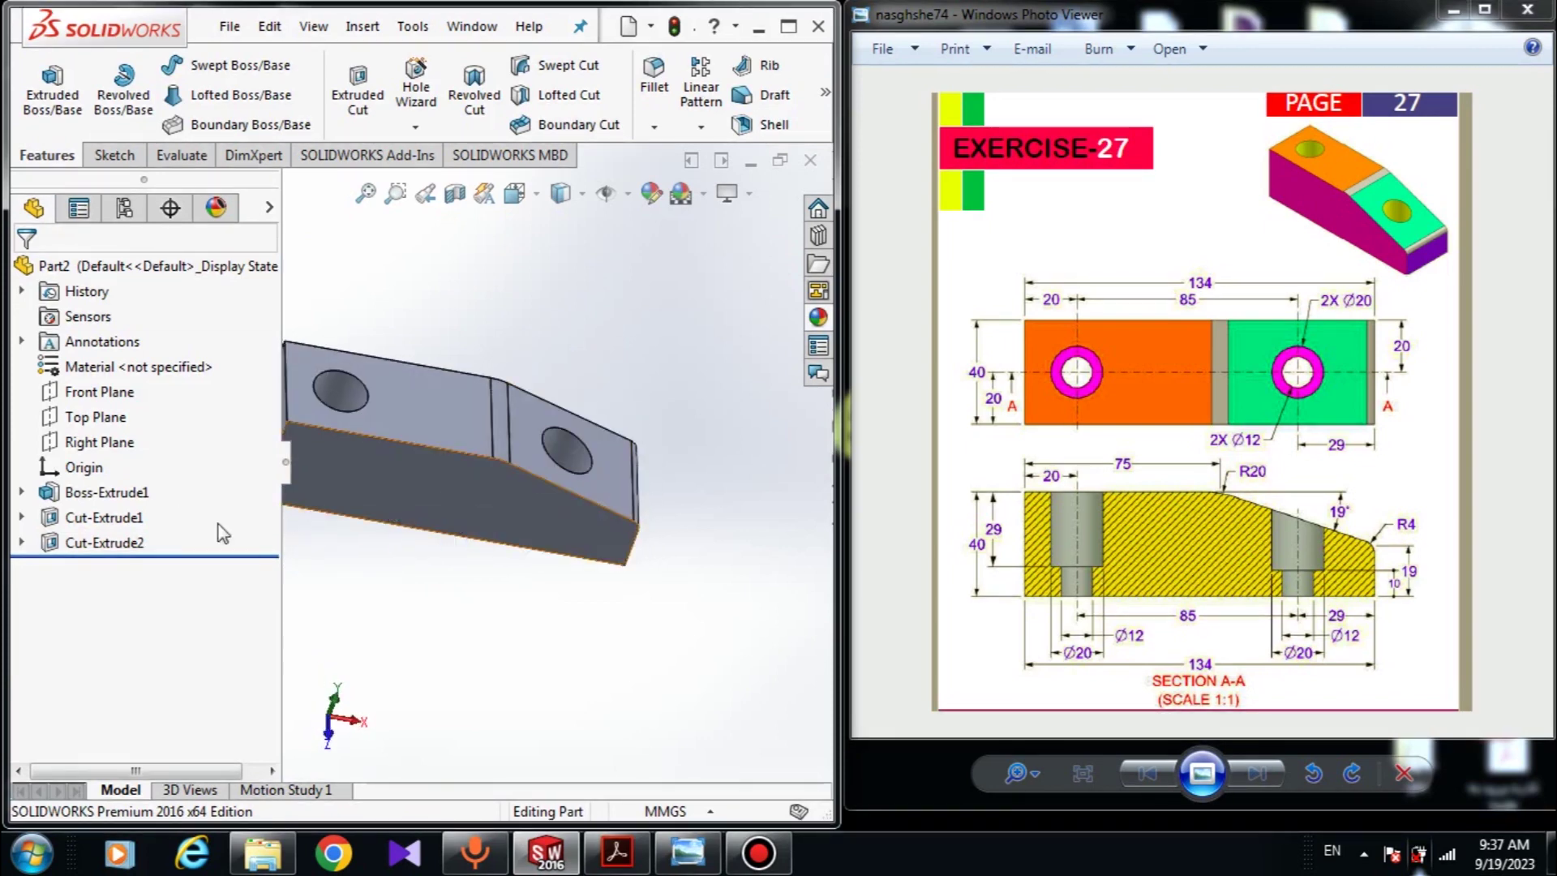
{"action": "left_click", "coordinate": [122, 499]}
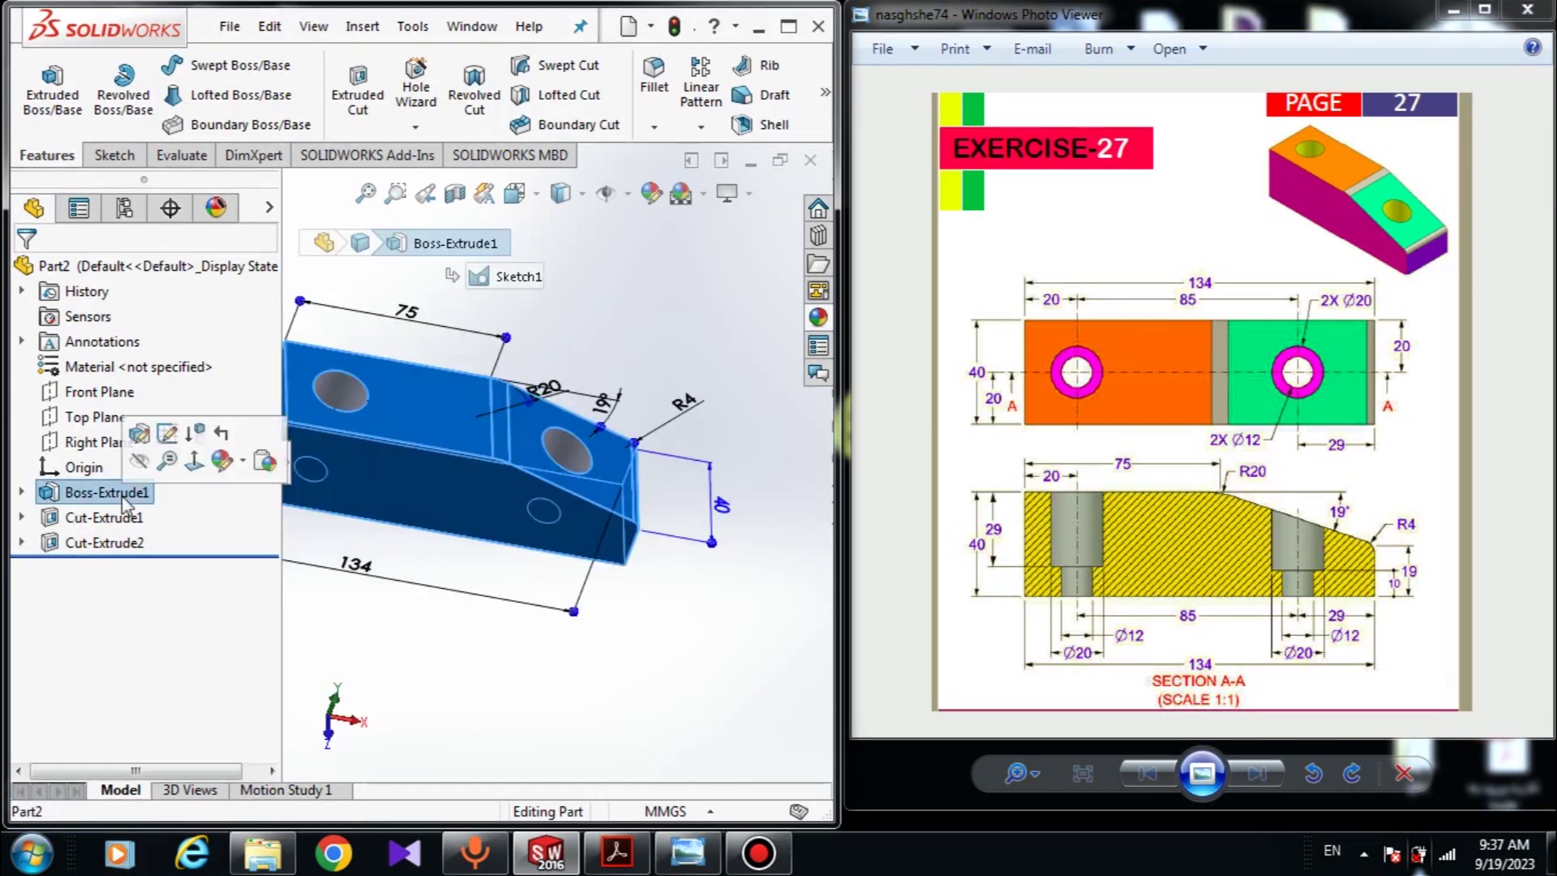
{"action": "left_click", "coordinate": [650, 195]}
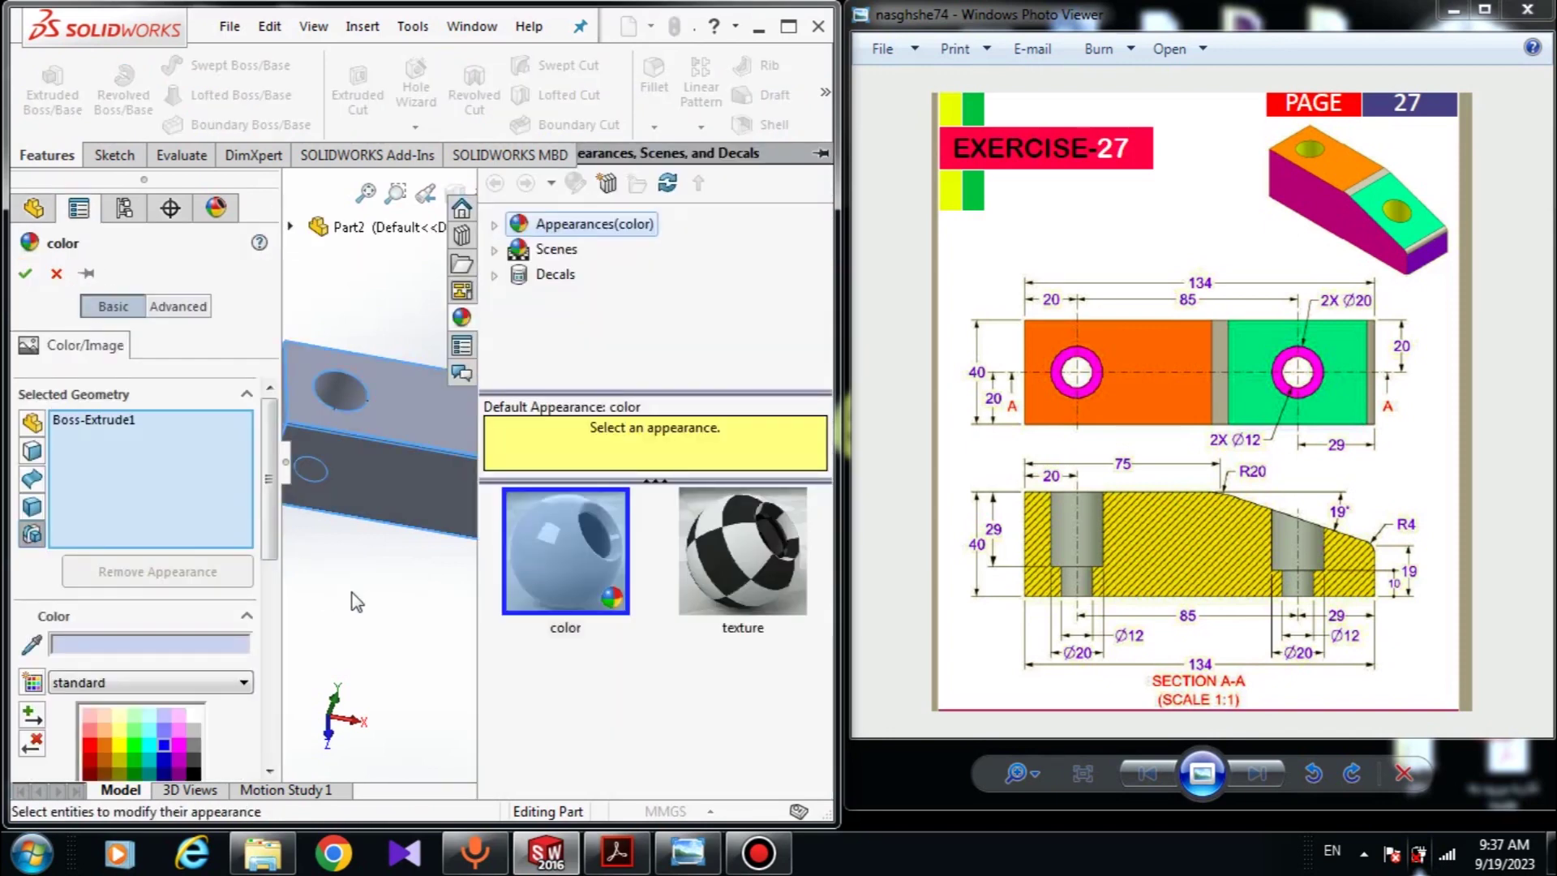
{"action": "left_click", "coordinate": [377, 560]}
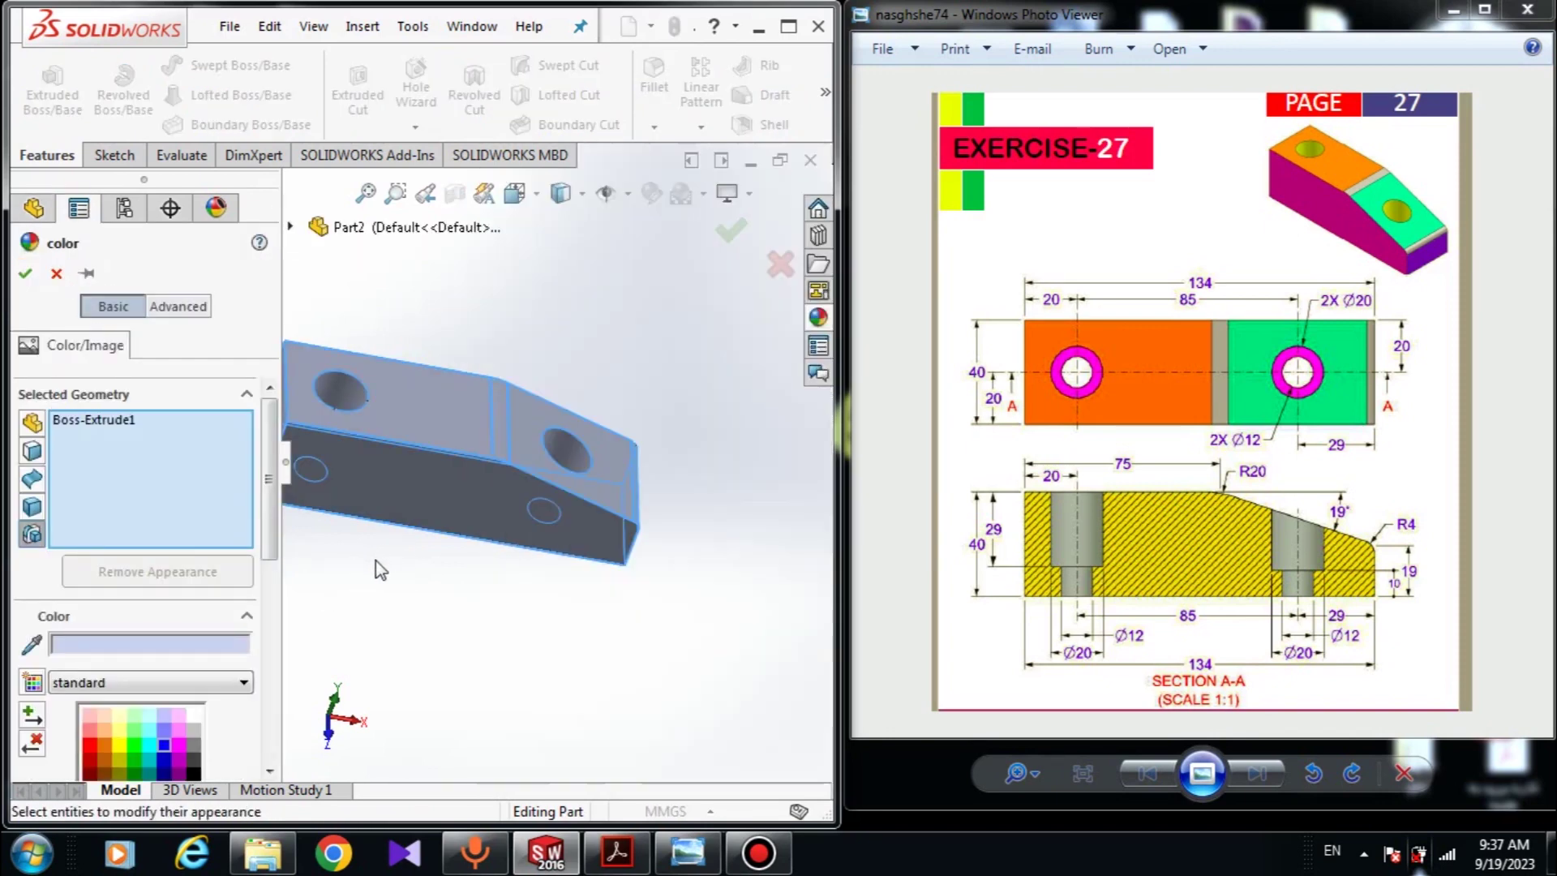
{"action": "left_click", "coordinate": [177, 751]}
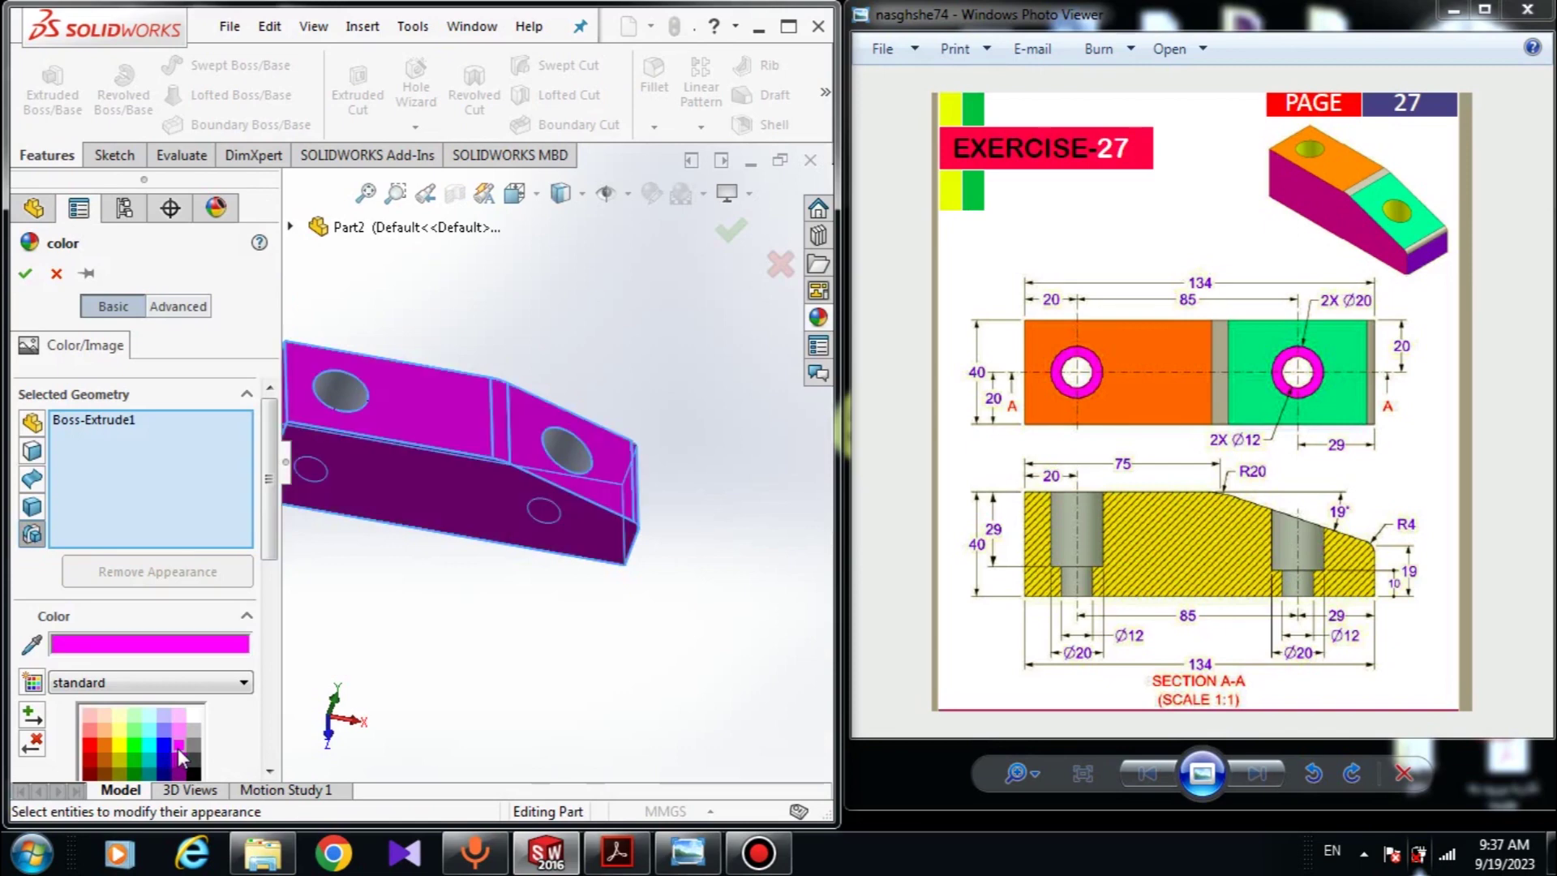
{"action": "left_click", "coordinate": [26, 276]}
Apply a blue colour to Cut-Extrude1 and Cut-Extrude2 together, and minimize the reference drawing's window
{"action": "left_click", "coordinate": [106, 519]}
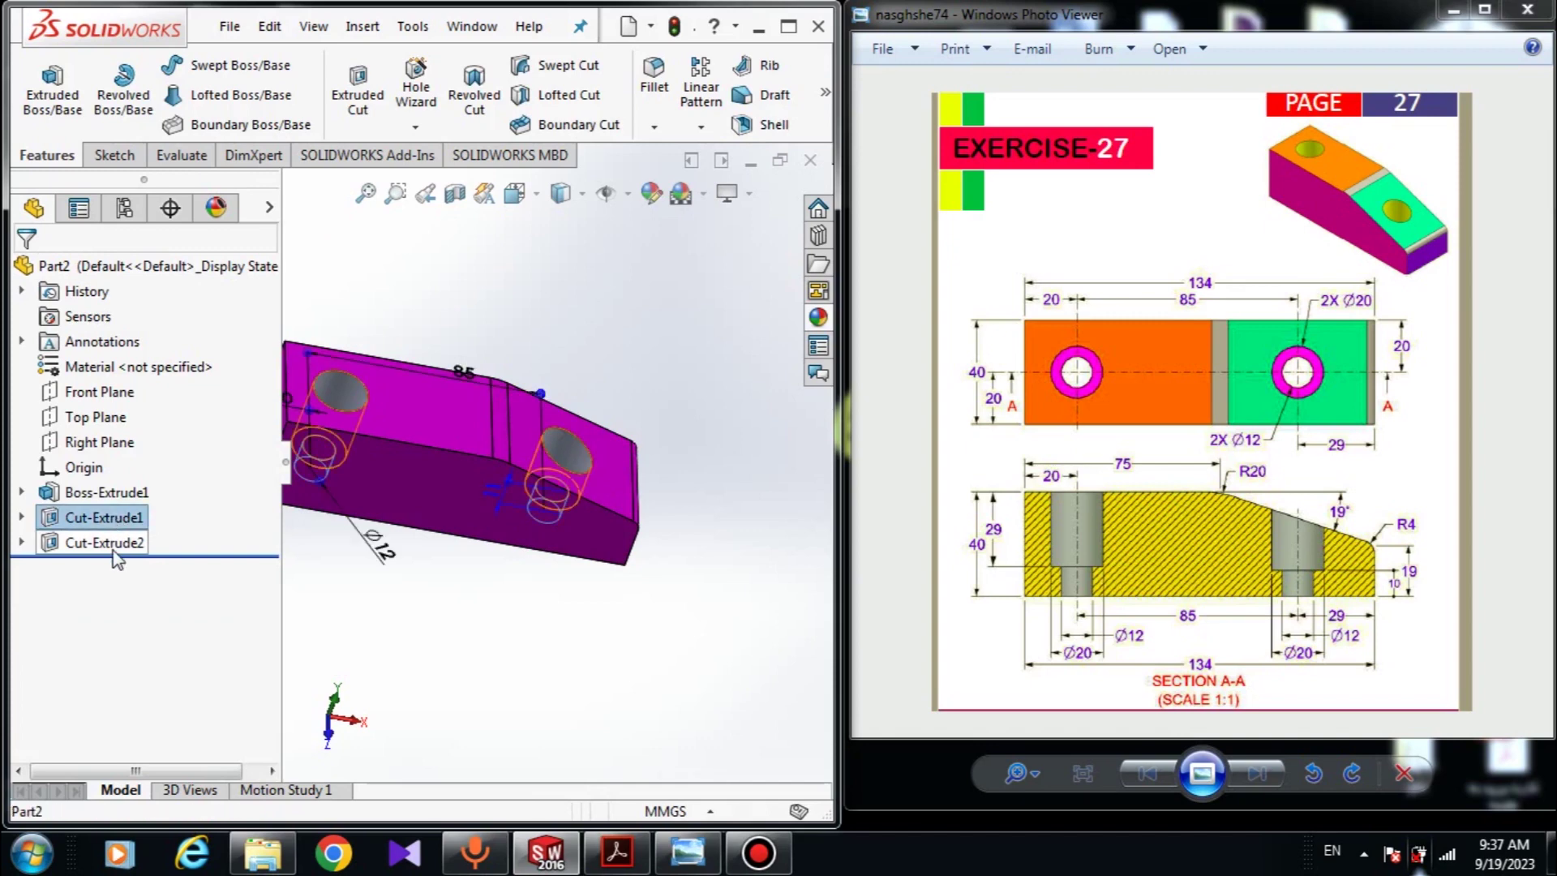
{"action": "left_click", "coordinate": [106, 542], "text": "ctrl"}
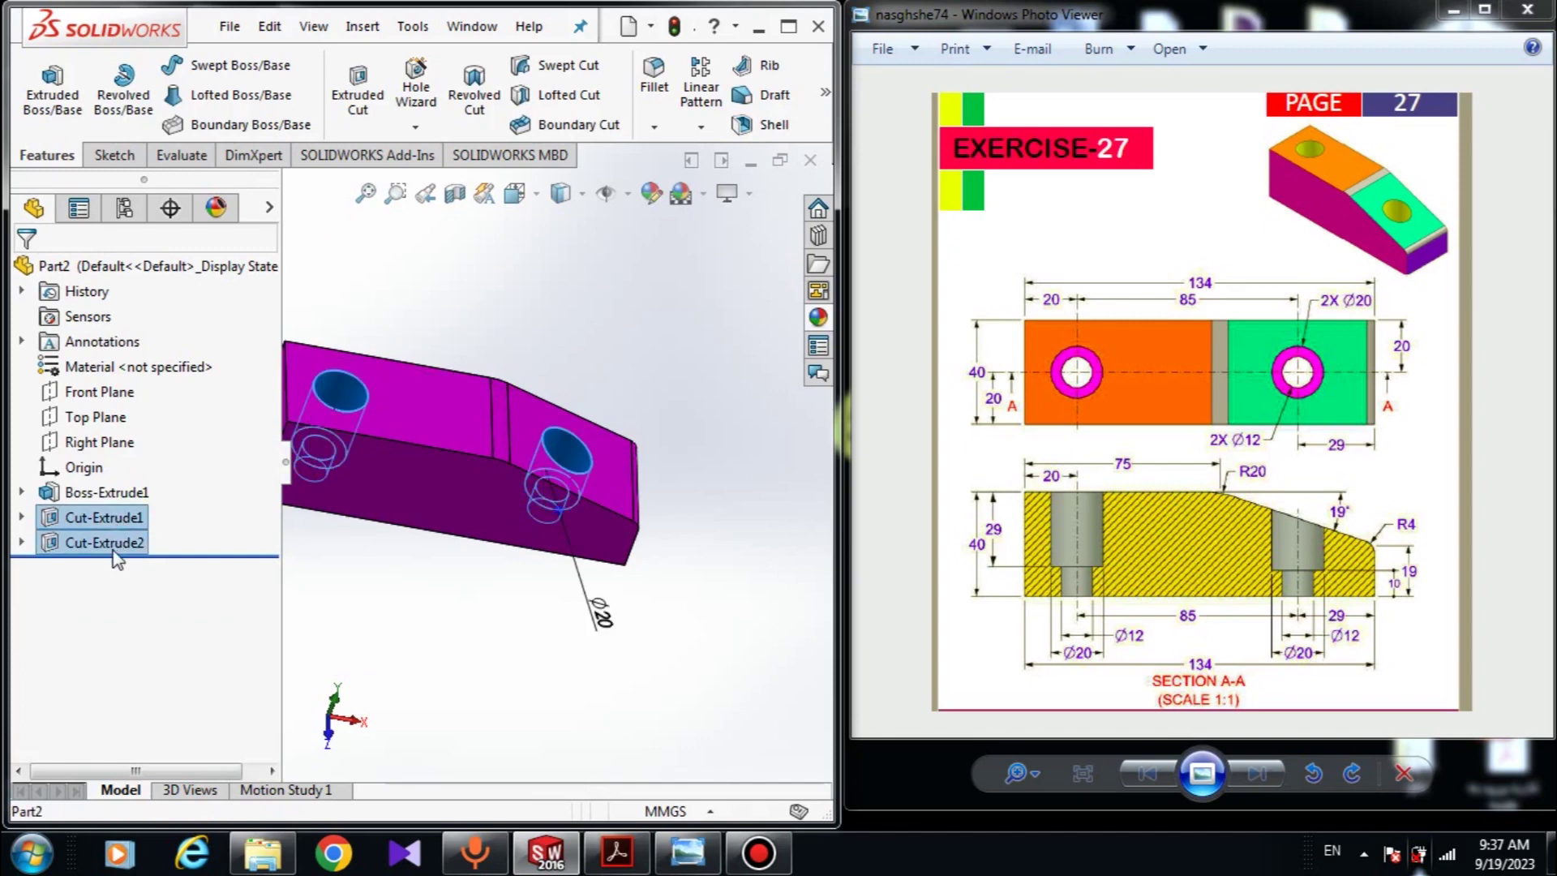
{"action": "left_click", "coordinate": [651, 193]}
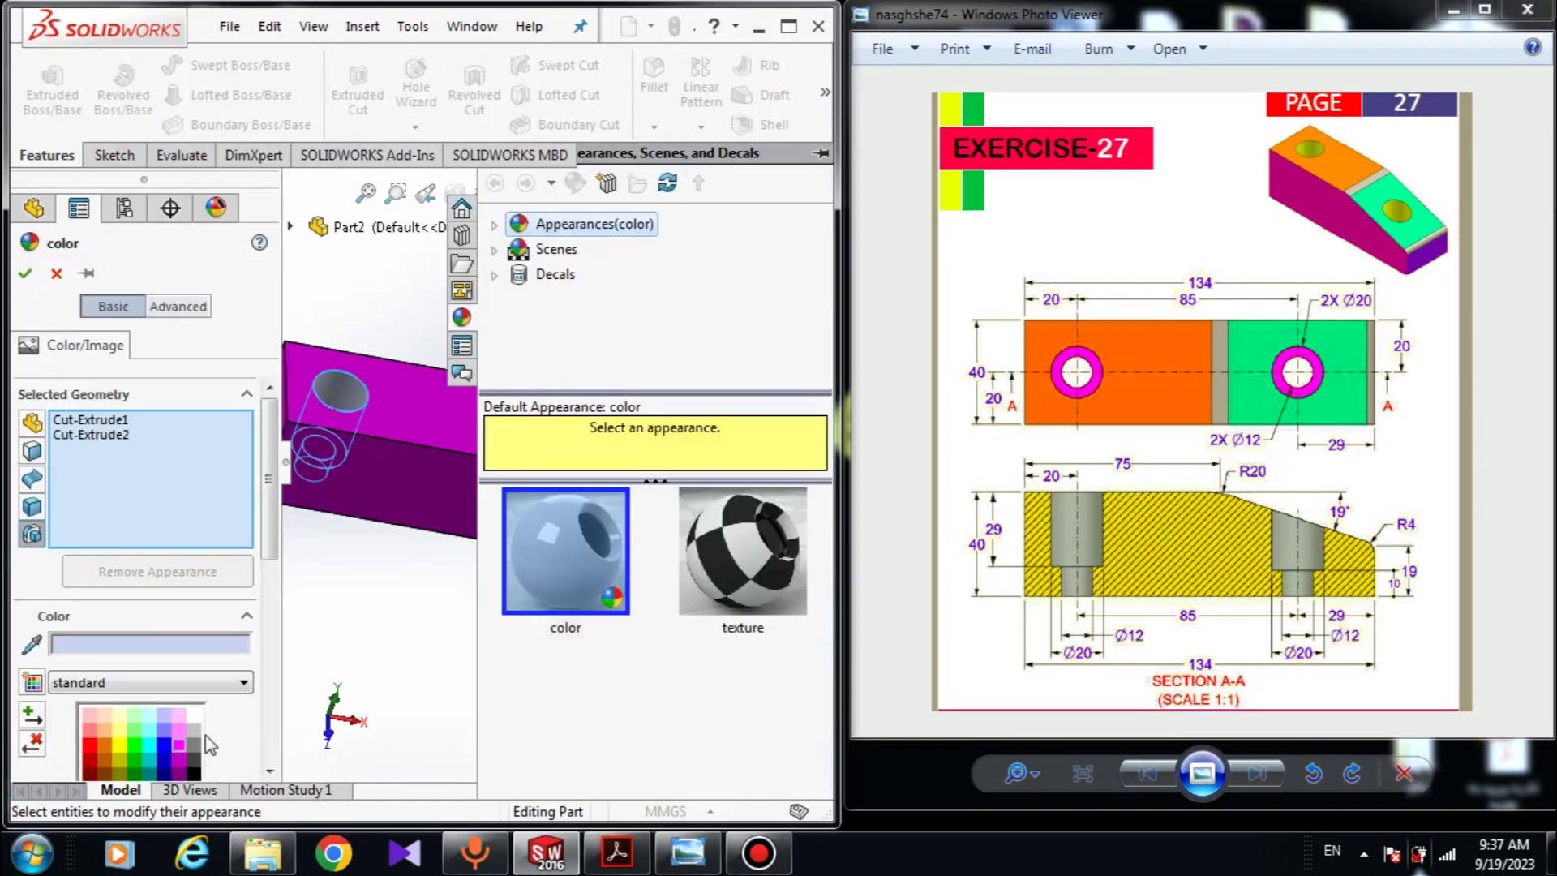
{"action": "left_click", "coordinate": [163, 729]}
{"action": "left_click", "coordinate": [25, 276]}
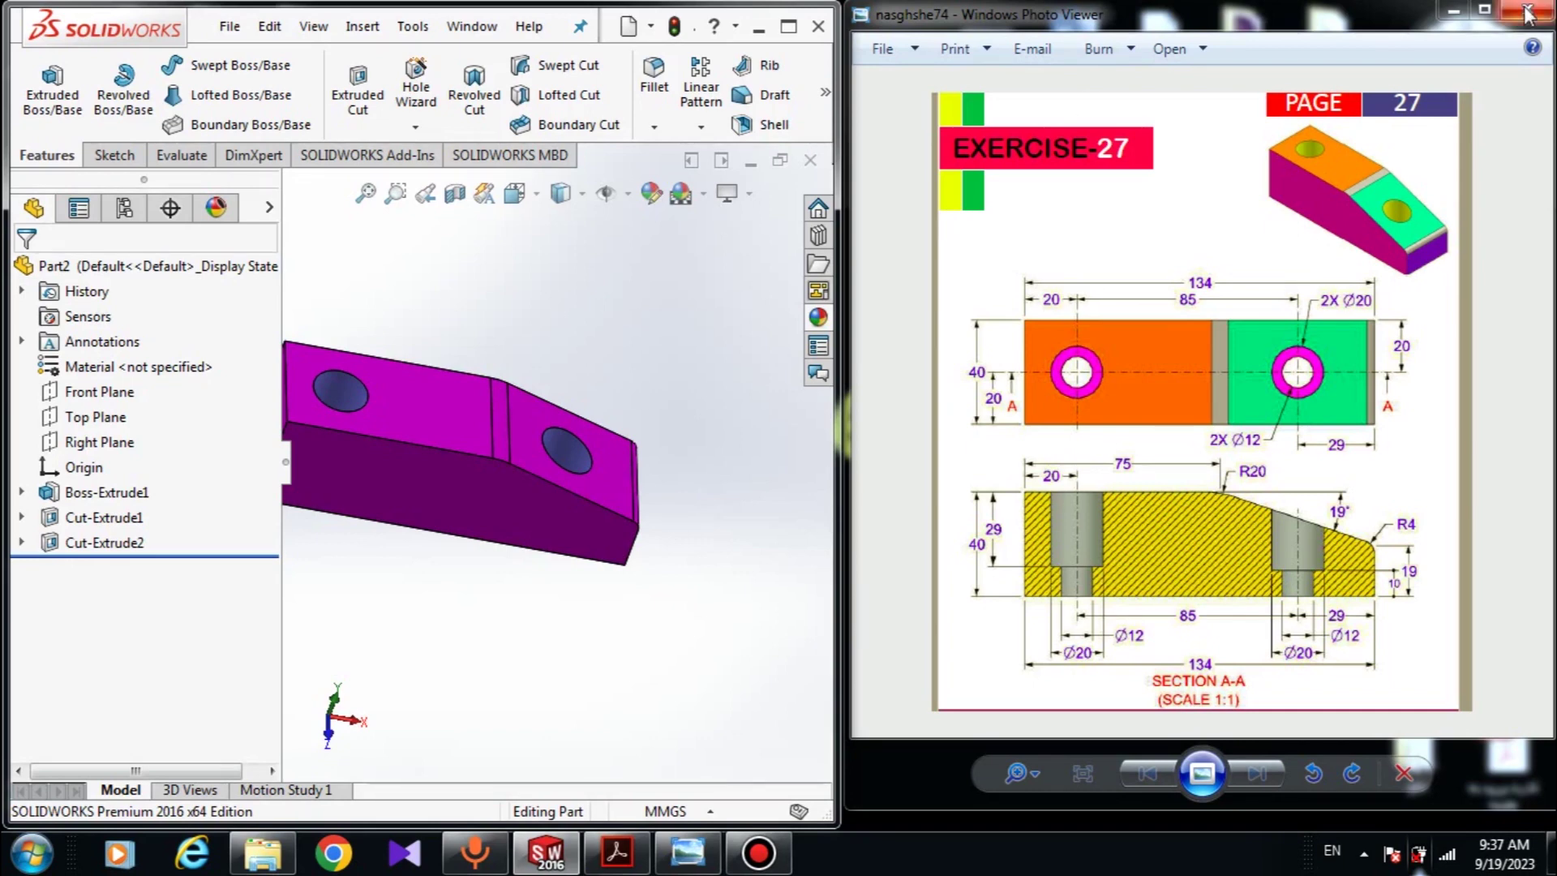
{"action": "left_click", "coordinate": [1459, 10]}
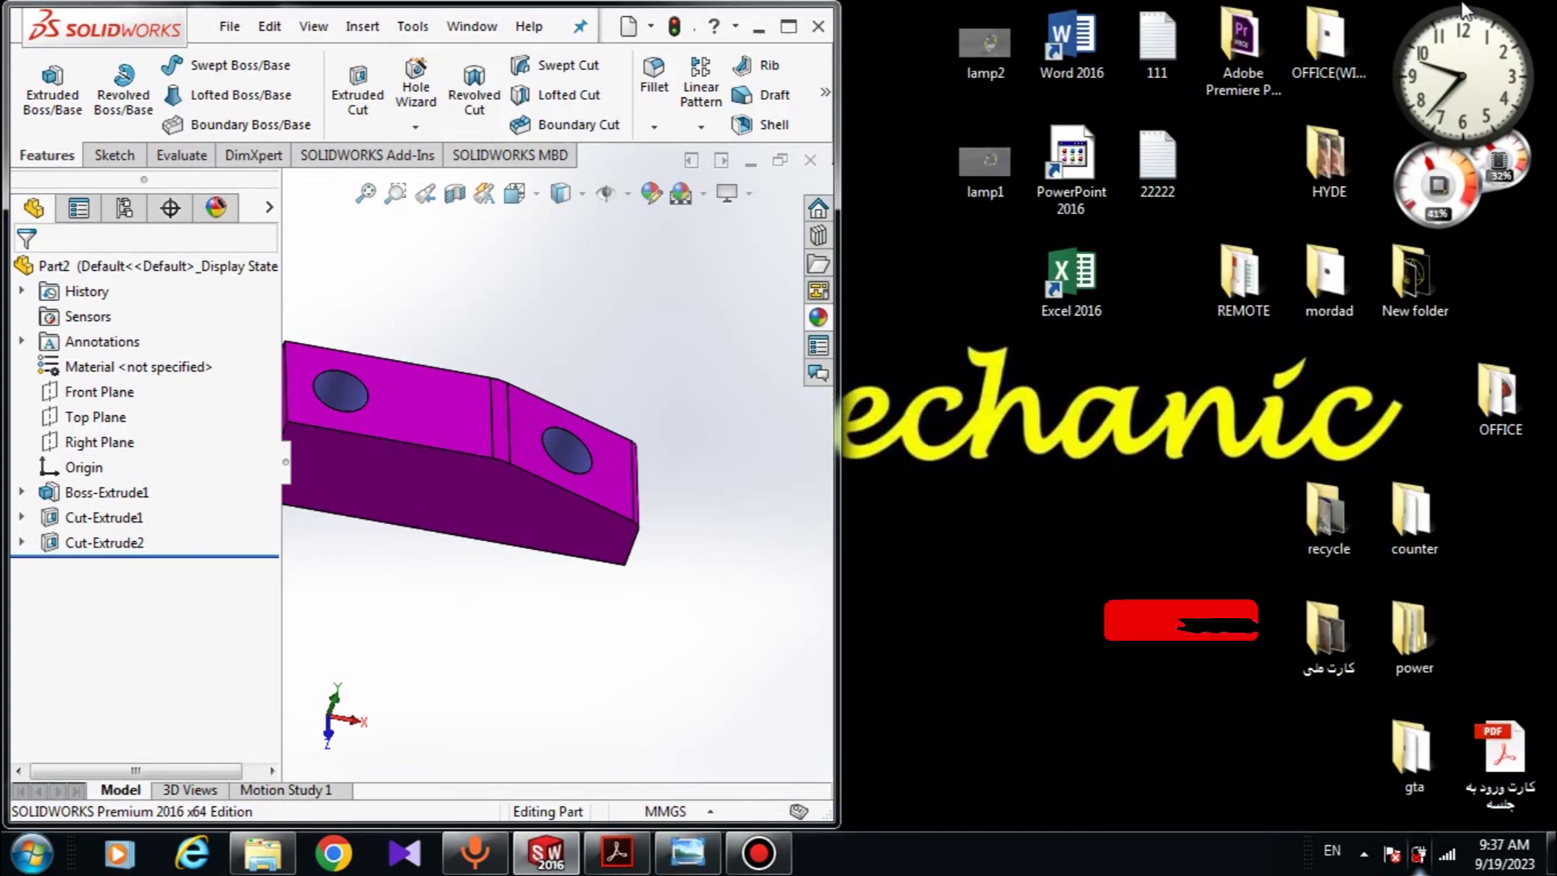